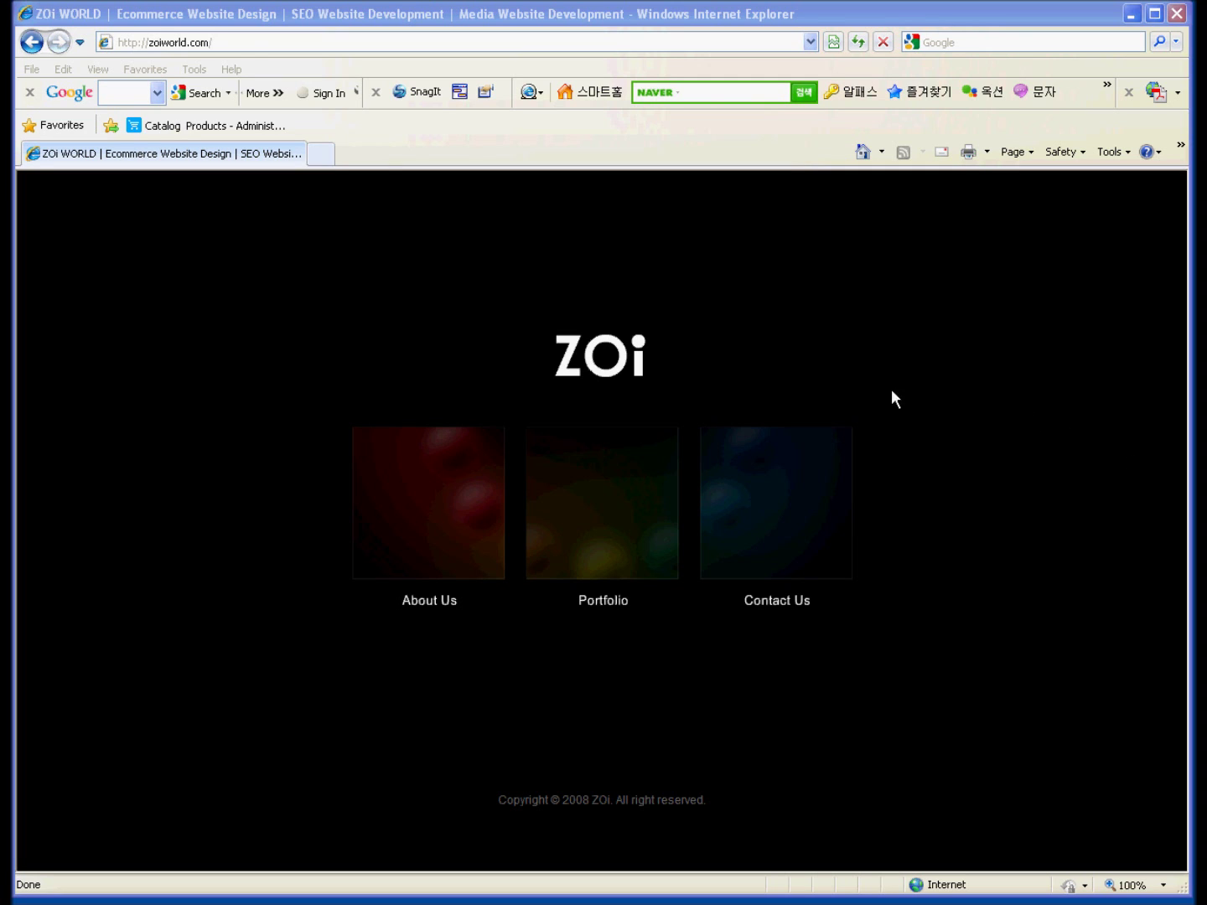
Load the admin login page at the store address plus /Admin.php.
{"action": "left_click", "coordinate": [242, 40]}
{"action": "type", "text": "http://lookbym.virtual.vps-host.net"}
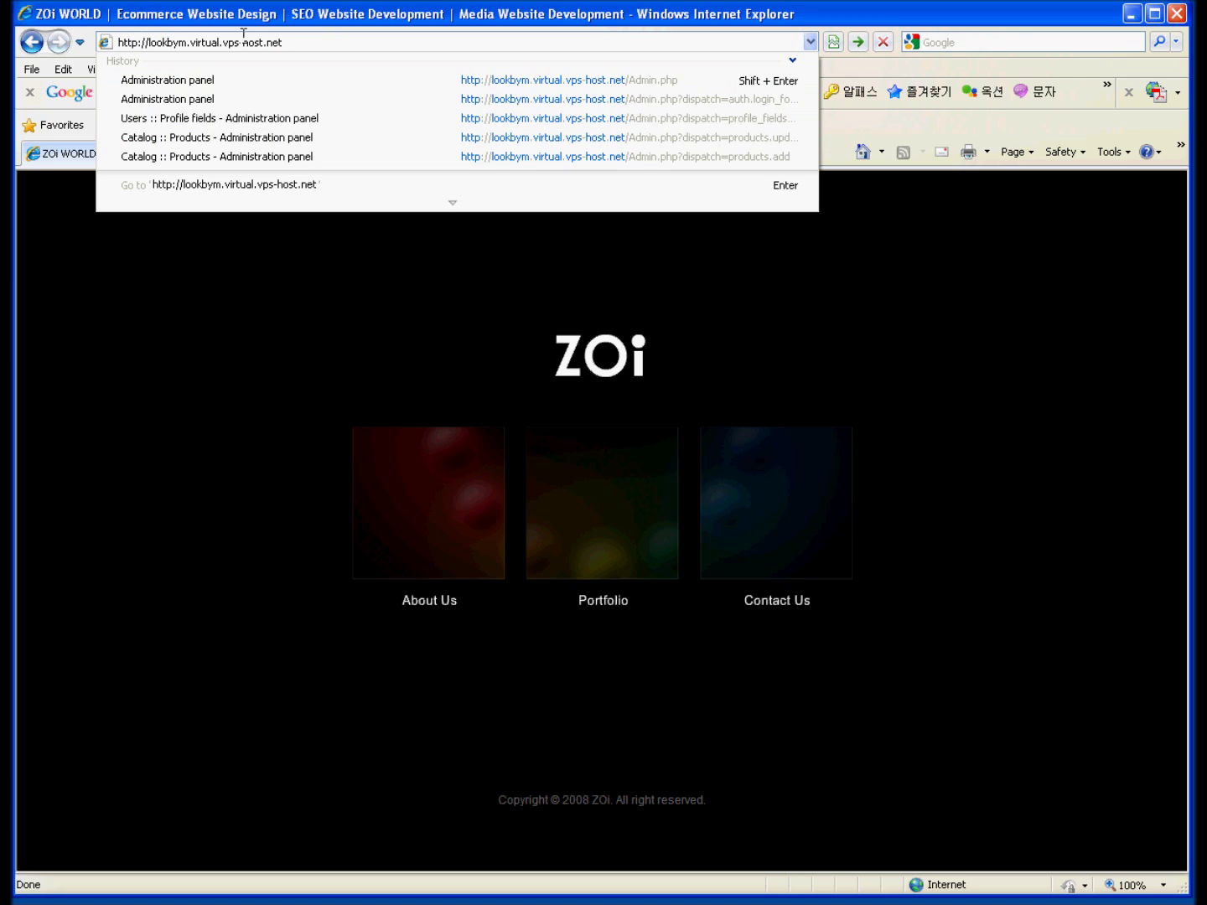
{"action": "type", "text": "/Admin.php"}
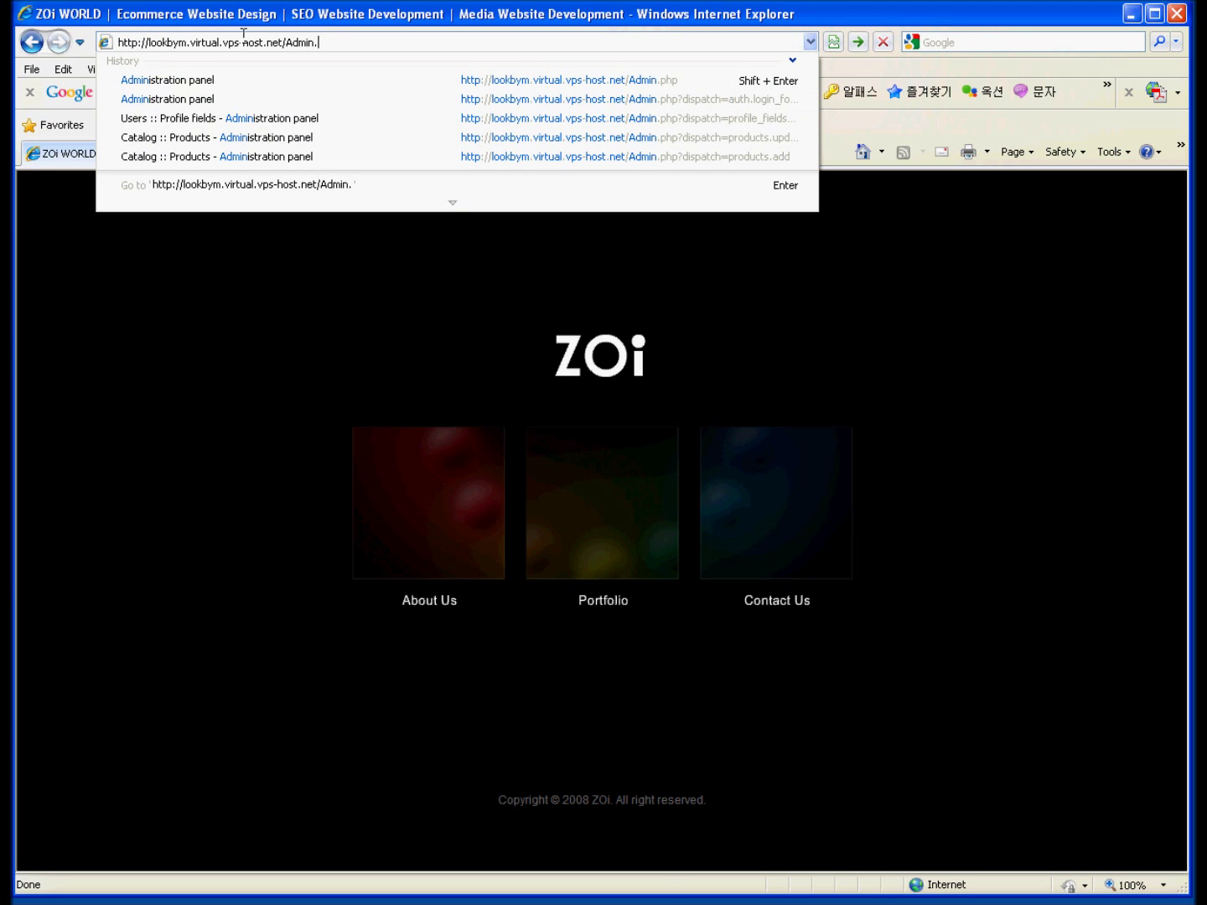
{"action": "key", "text": "Return"}
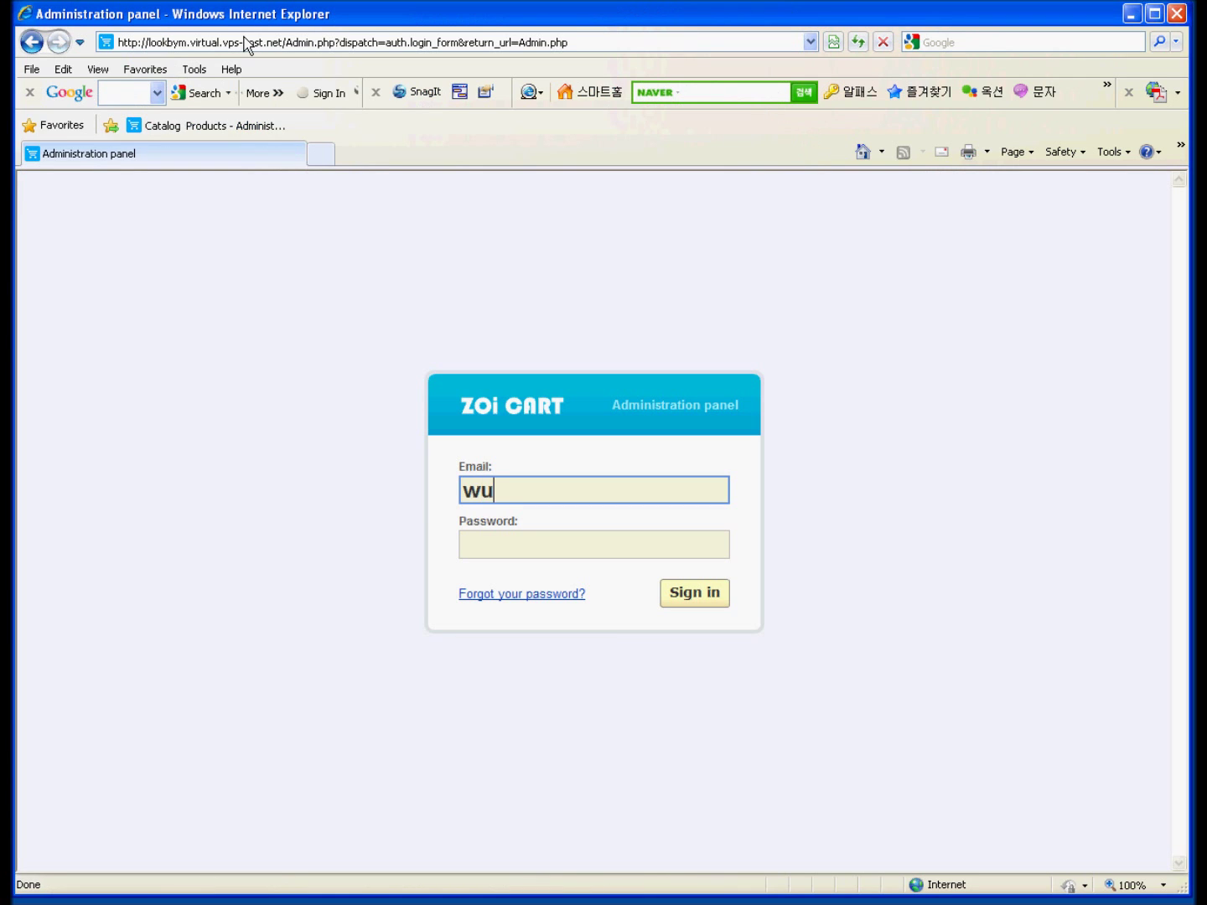
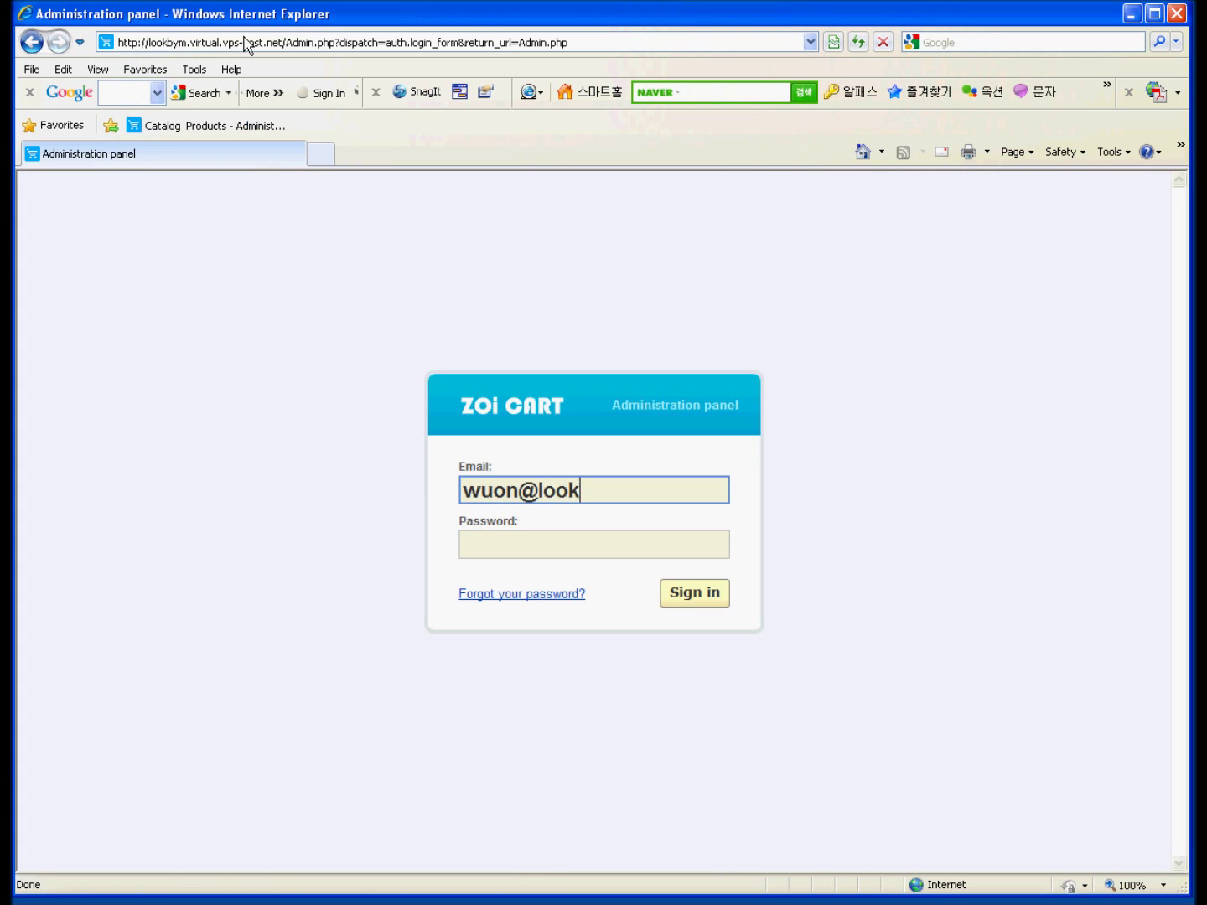
Sign in with the admin email and password, then go to the Catalog Products list.
{"action": "key", "text": "Tab"}
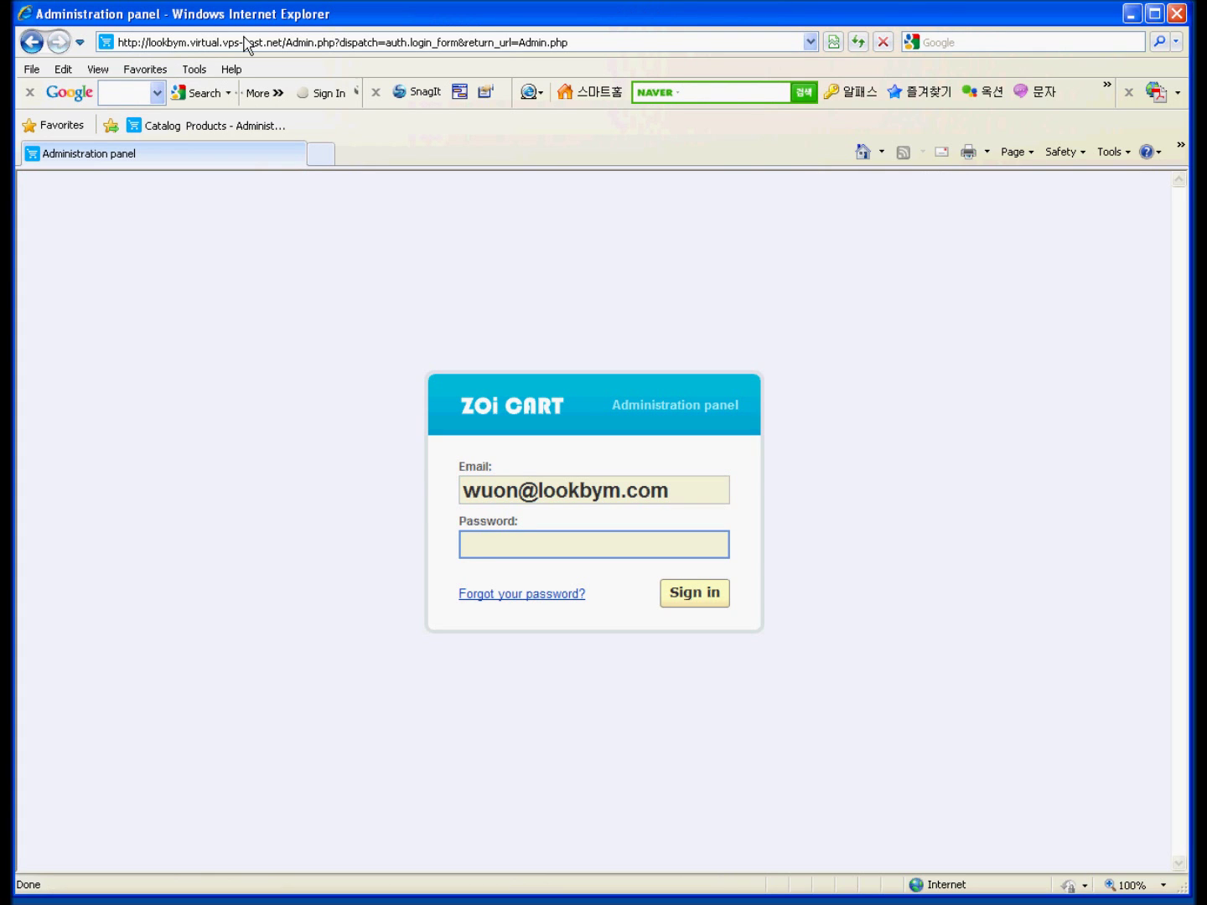
{"action": "type", "text": "*****"}
{"action": "key", "text": "Return"}
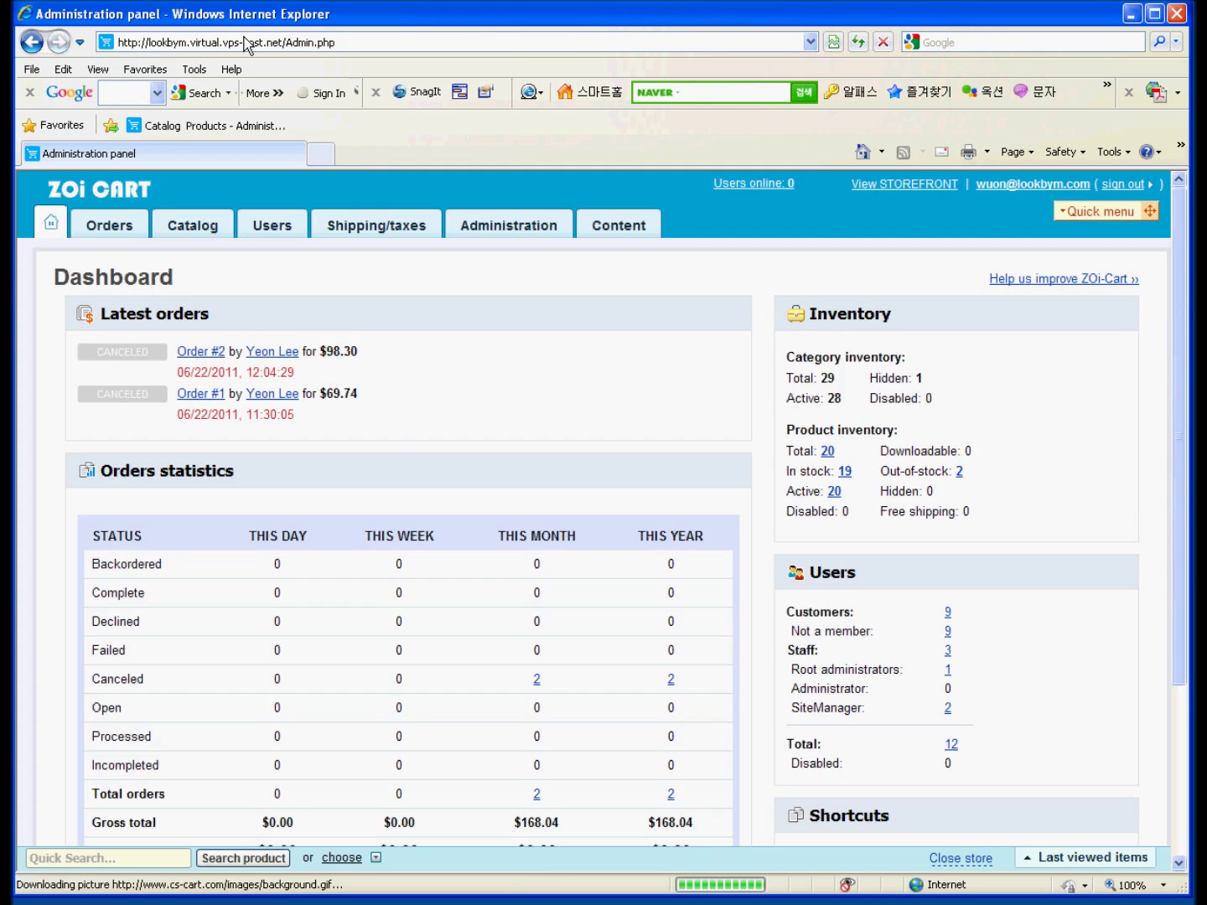
{"action": "mouse_move", "coordinate": [189, 223]}
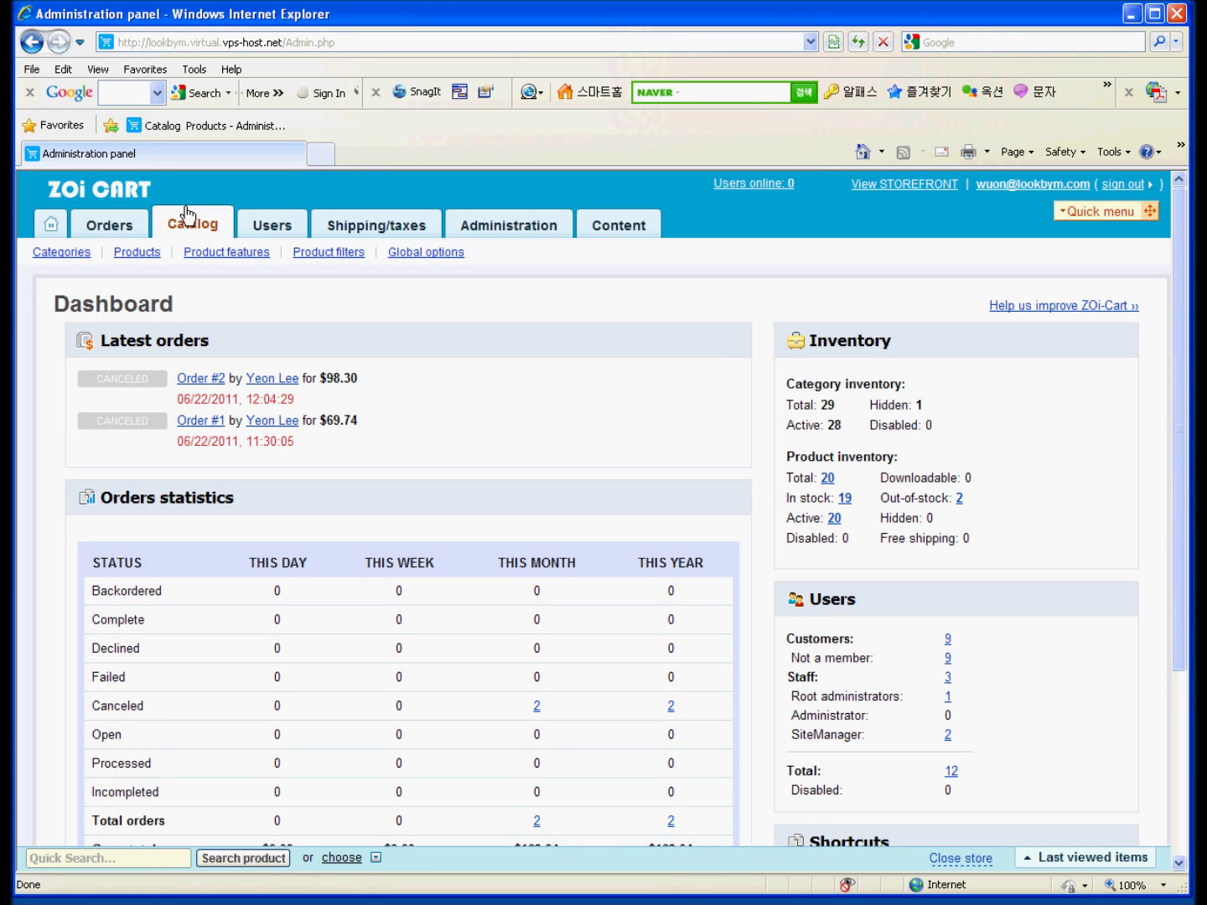
{"action": "left_click", "coordinate": [139, 254]}
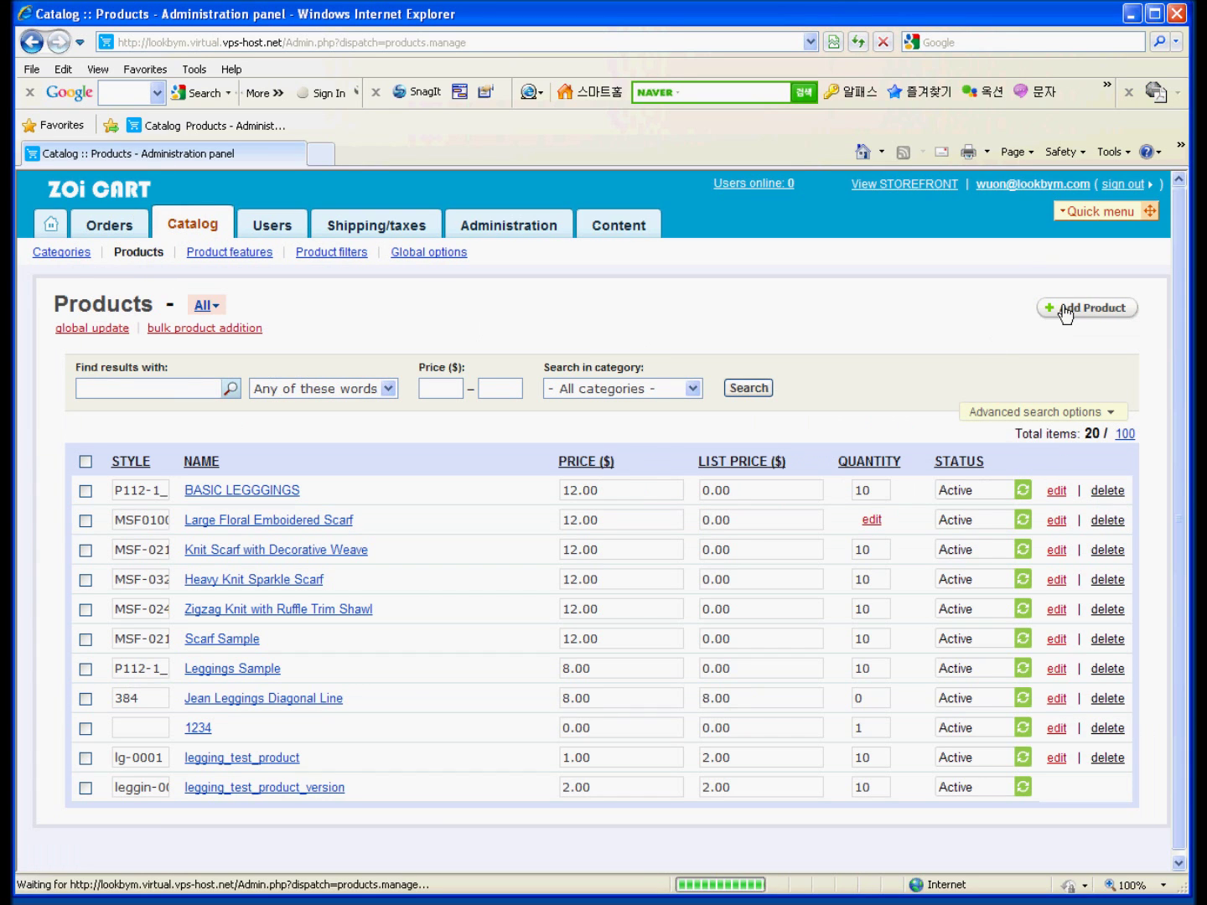
Start a new product named 'leggings test product'.
{"action": "left_click", "coordinate": [1066, 310]}
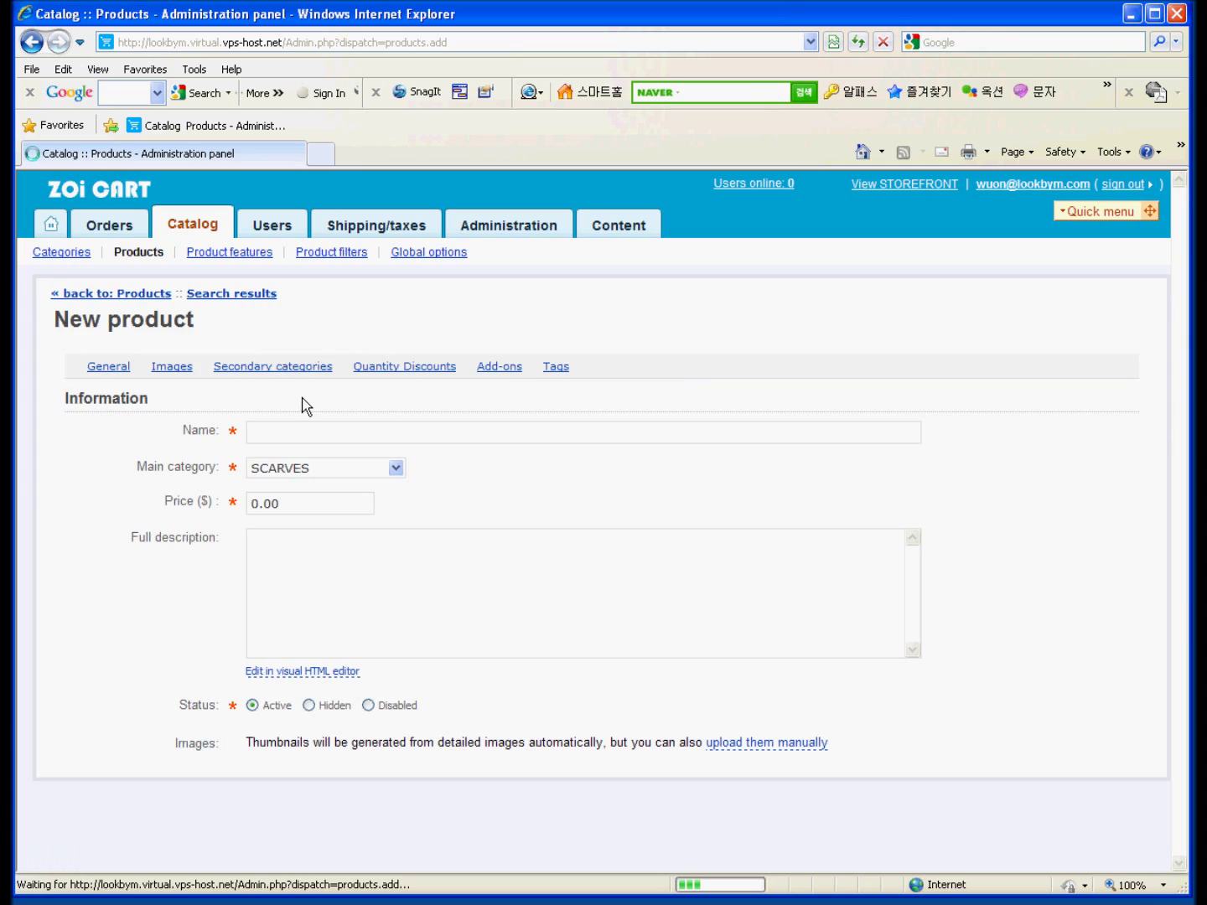
{"action": "left_click", "coordinate": [290, 433]}
{"action": "type", "text": "legging"}
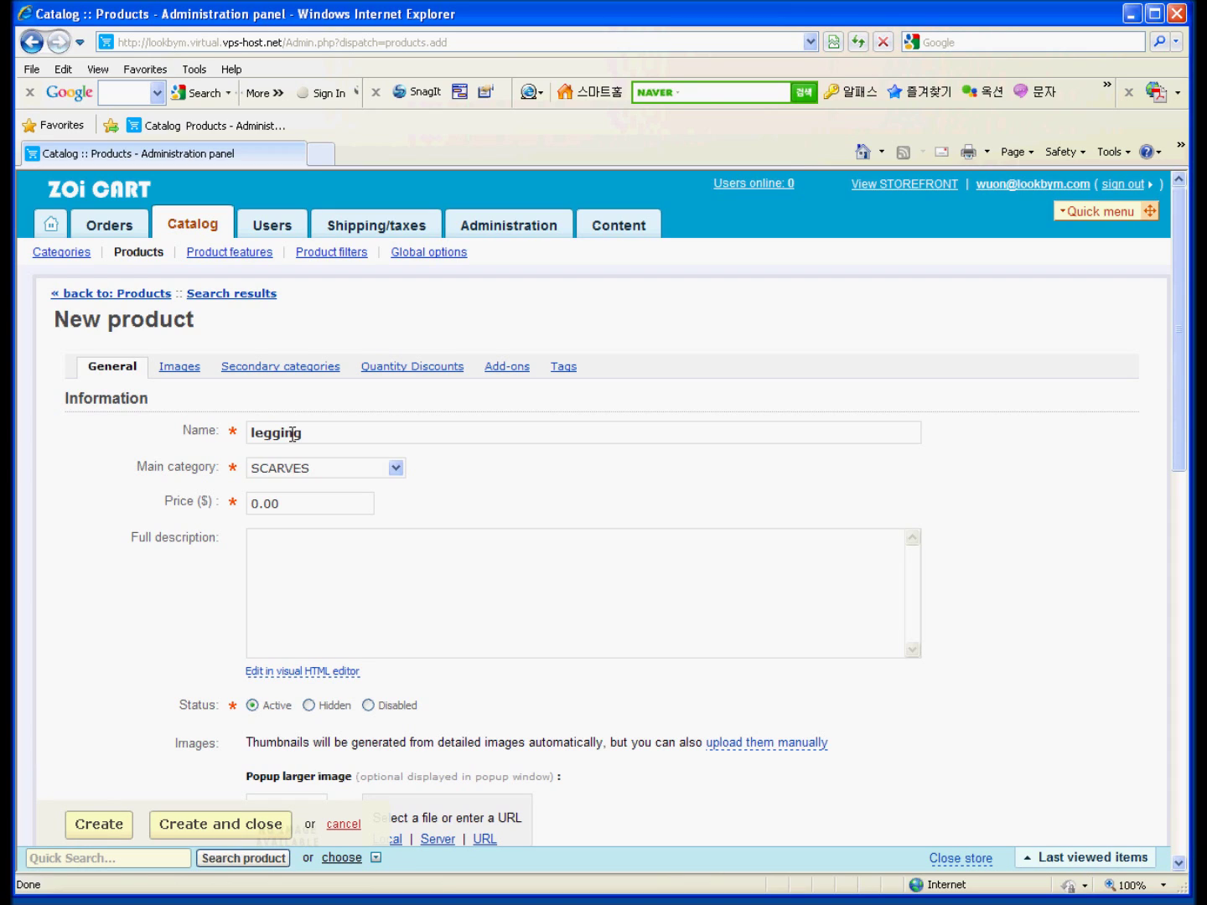
{"action": "left_click", "coordinate": [326, 432]}
{"action": "type", "text": "s t"}
{"action": "key", "text": "BackSpace"}
{"action": "key", "text": "BackSpace"}
{"action": "key", "text": "BackSpace"}
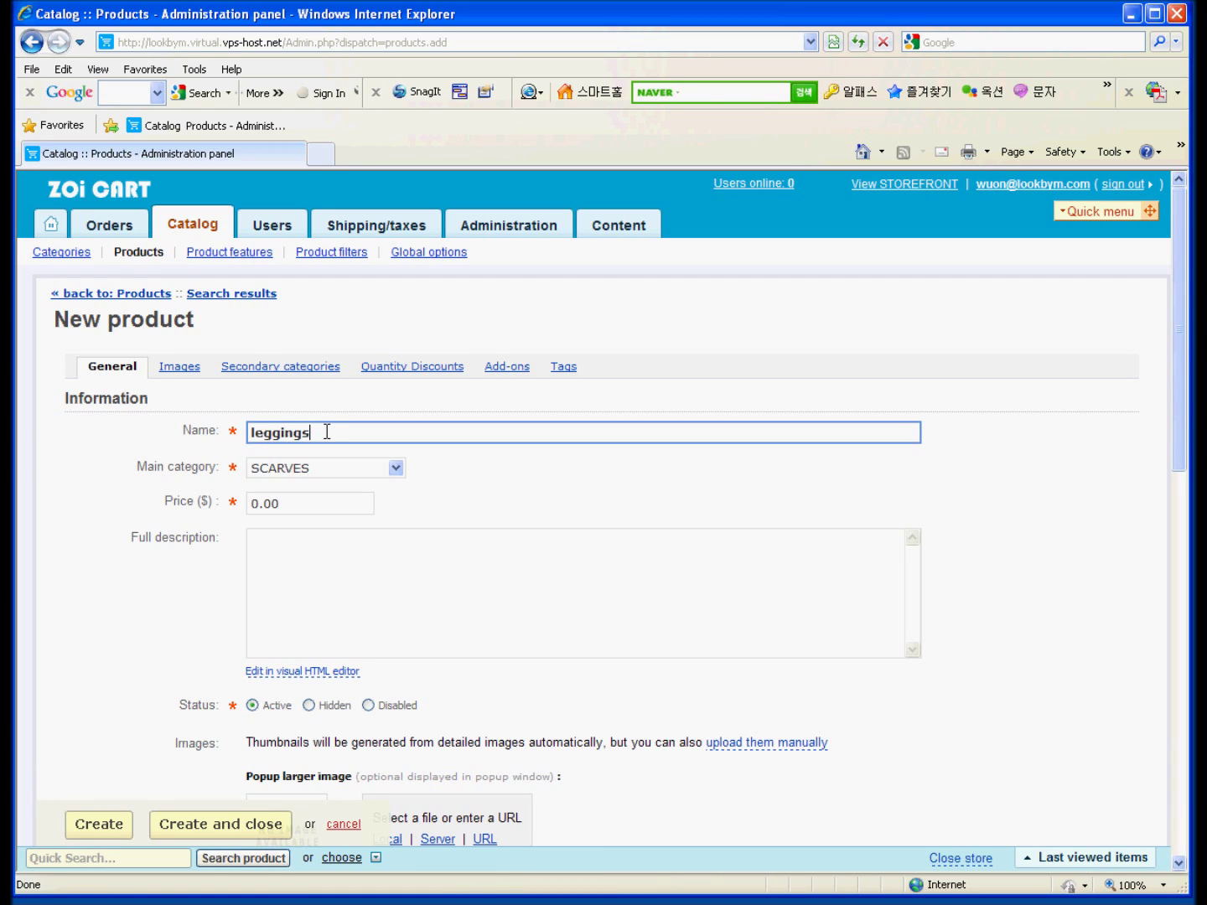
{"action": "type", "text": "s test prduc"}
{"action": "key", "text": "BackSpace"}
{"action": "key", "text": "BackSpace"}
{"action": "key", "text": "BackSpace"}
{"action": "key", "text": "BackSpace"}
{"action": "type", "text": "rodcut"}
{"action": "key", "text": "BackSpace"}
{"action": "key", "text": "BackSpace"}
{"action": "key", "text": "BackSpace"}
{"action": "type", "text": "cut"}
{"action": "key", "text": "BackSpace"}
{"action": "key", "text": "BackSpace"}
{"action": "key", "text": "BackSpace"}
{"action": "type", "text": "uct"}
Set the main category to test and the price to 2.
{"action": "left_click", "coordinate": [327, 469]}
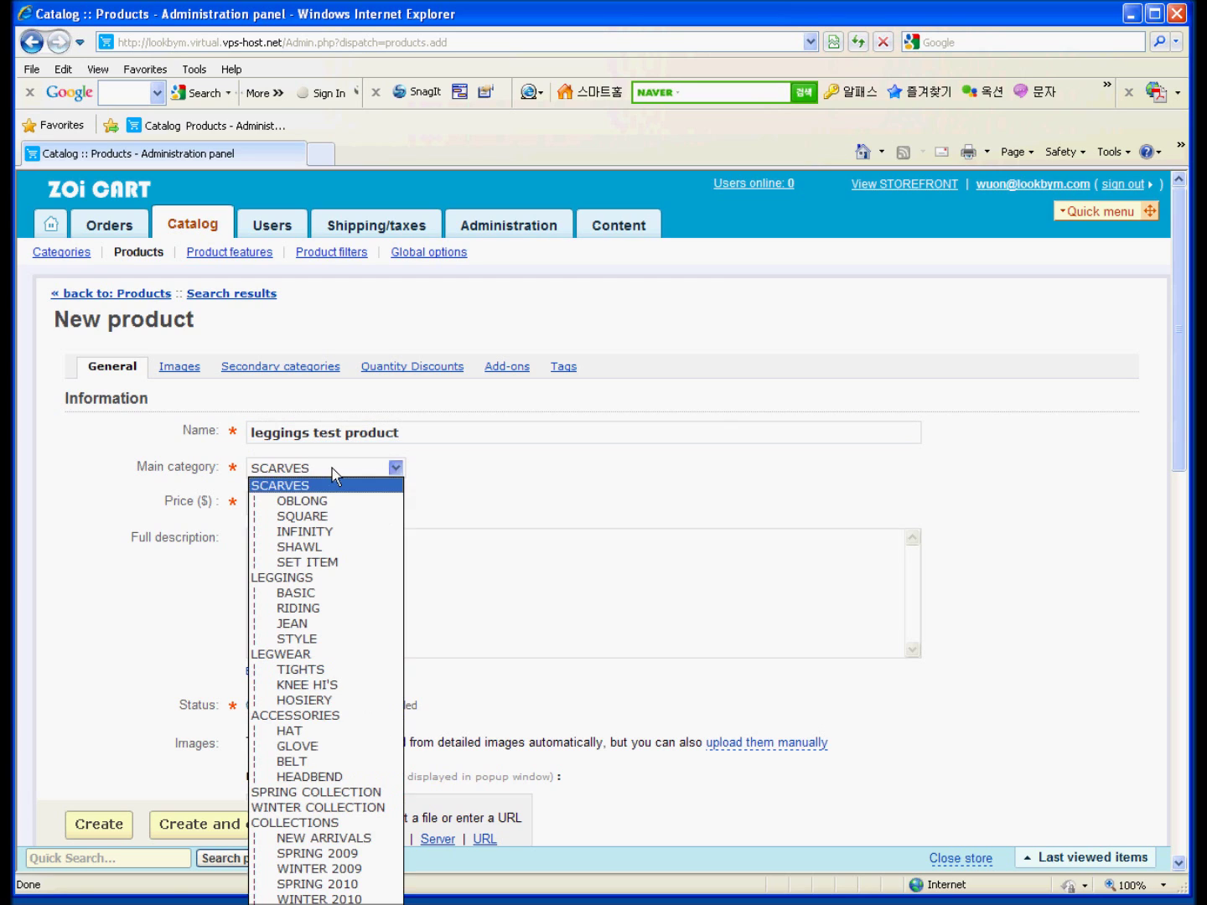
{"action": "left_click", "coordinate": [284, 898]}
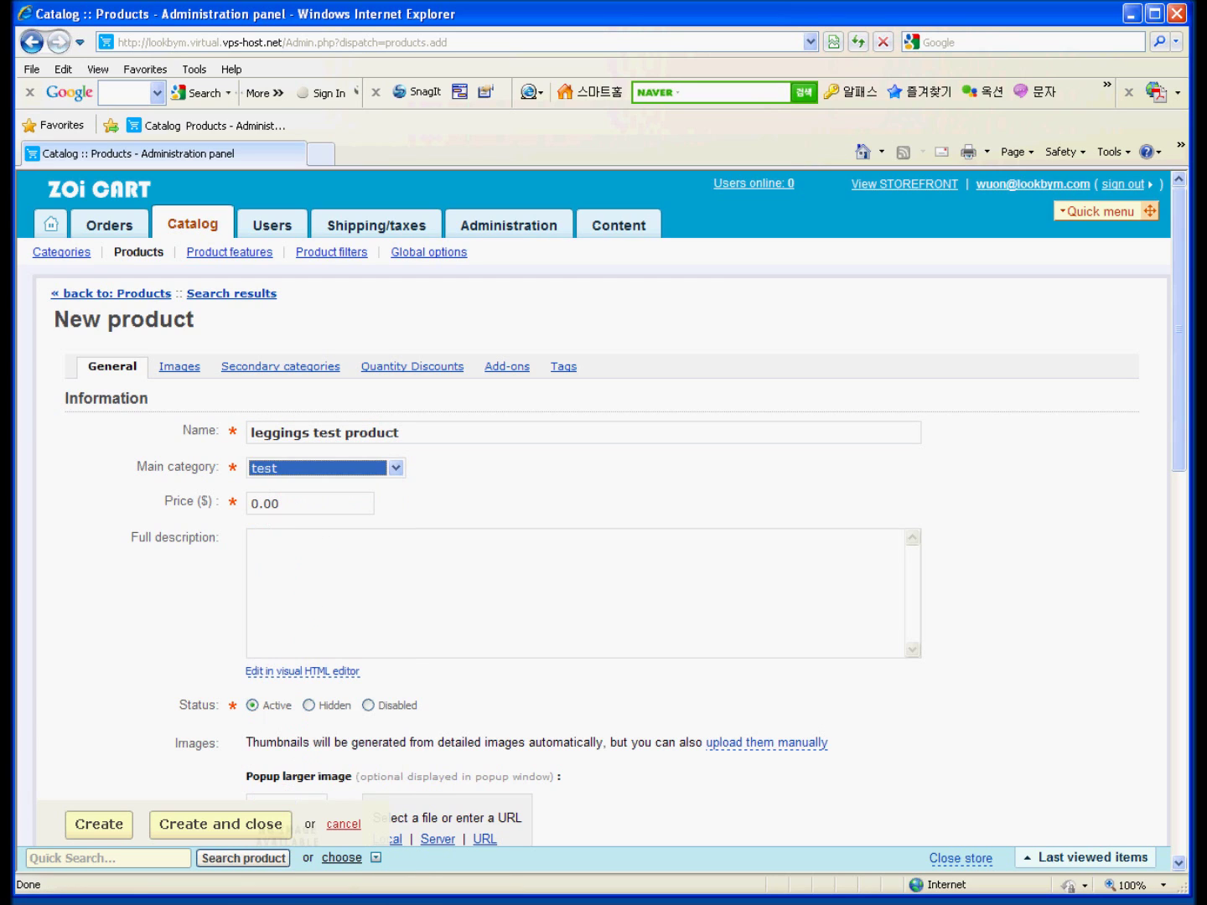
{"action": "left_click", "coordinate": [498, 525]}
{"action": "left_click", "coordinate": [323, 505]}
{"action": "left_click_drag", "start_coordinate": [322, 505], "coordinate": [224, 512]}
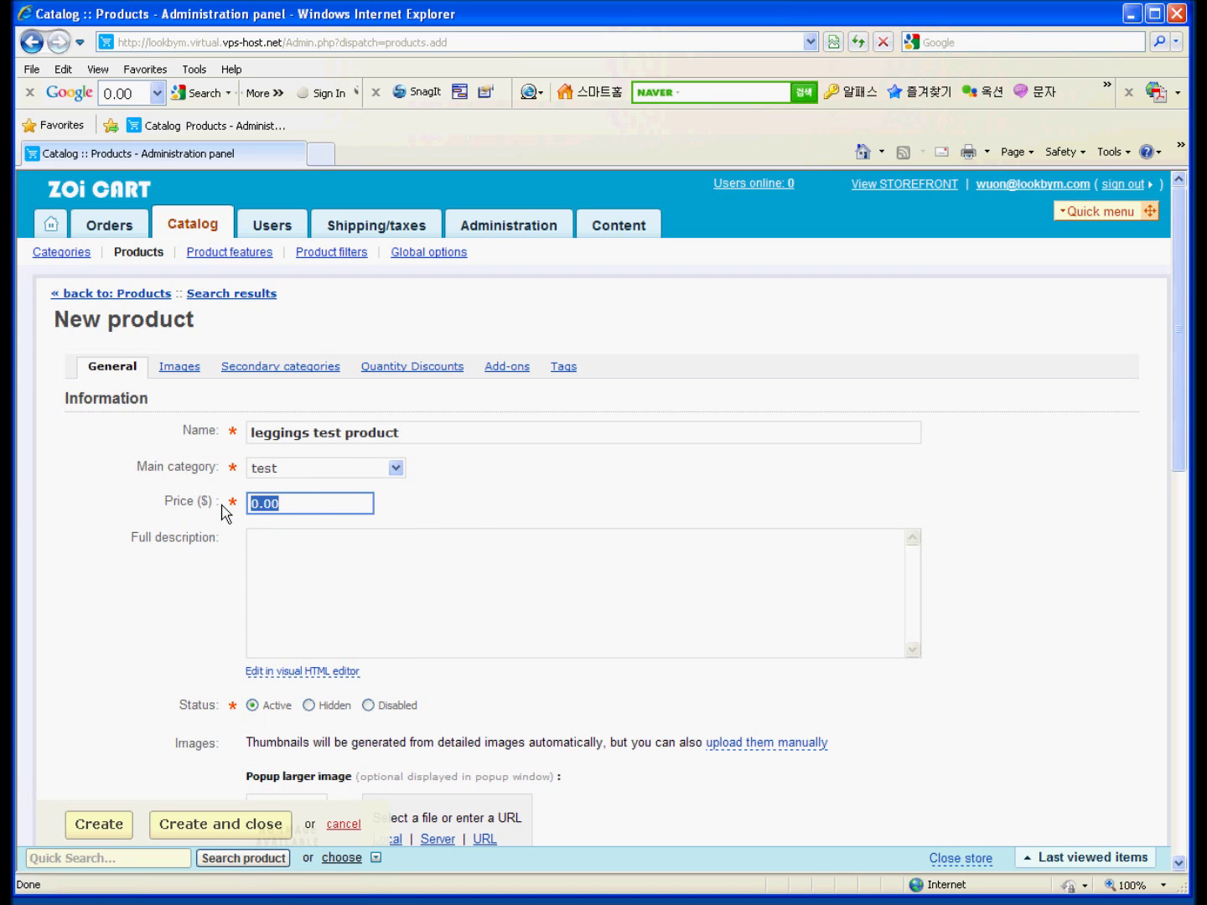
{"action": "type", "text": "2"}
Leave the description empty and use the local file aaaaaa.gif as the popup image.
{"action": "left_click", "coordinate": [463, 547]}
{"action": "scroll", "coordinate": [463, 547], "scroll_direction": "down", "scroll_amount": 1}
{"action": "scroll", "coordinate": [612, 504], "scroll_direction": "down", "scroll_amount": 4}
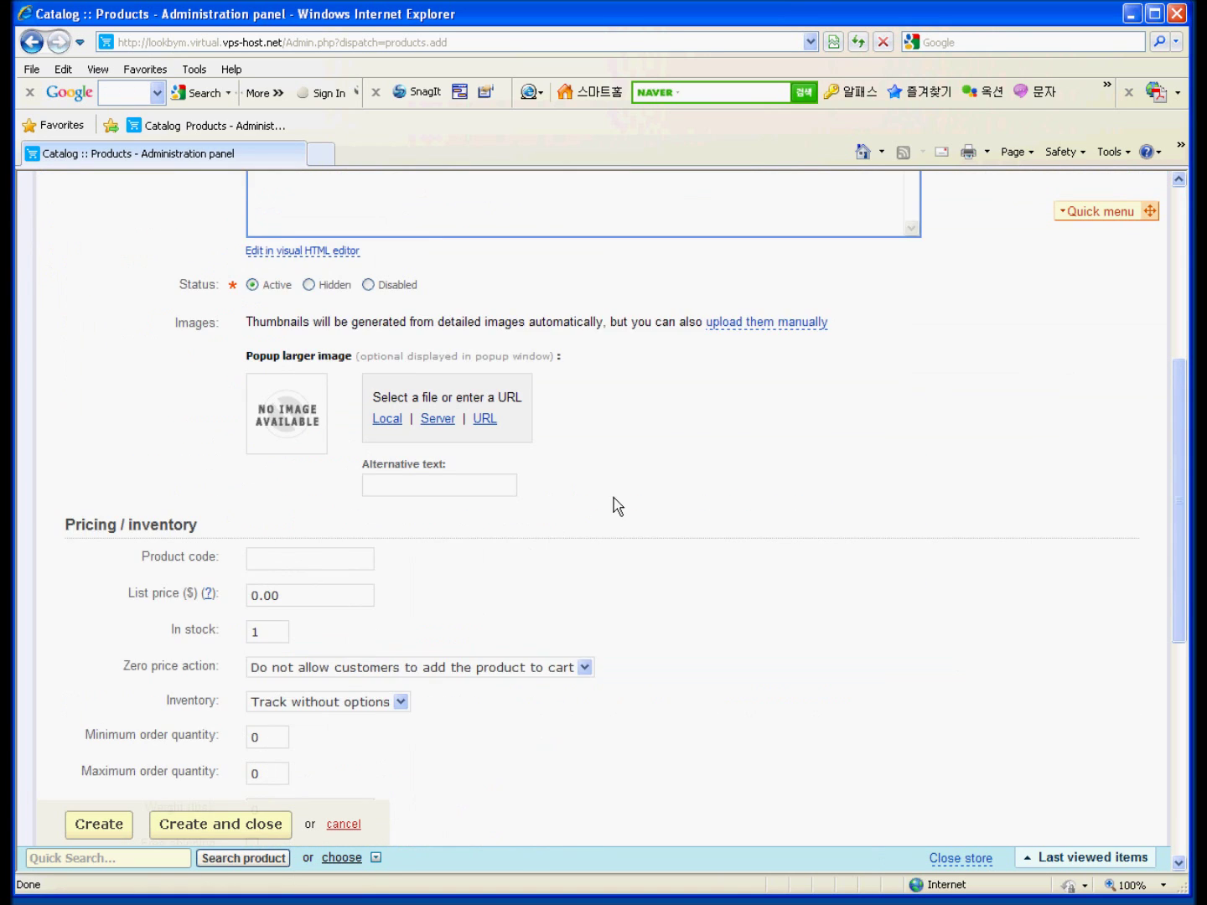
{"action": "scroll", "coordinate": [612, 479], "scroll_direction": "up", "scroll_amount": 3}
{"action": "scroll", "coordinate": [726, 424], "scroll_direction": "down", "scroll_amount": 1}
{"action": "scroll", "coordinate": [726, 424], "scroll_direction": "down", "scroll_amount": 1}
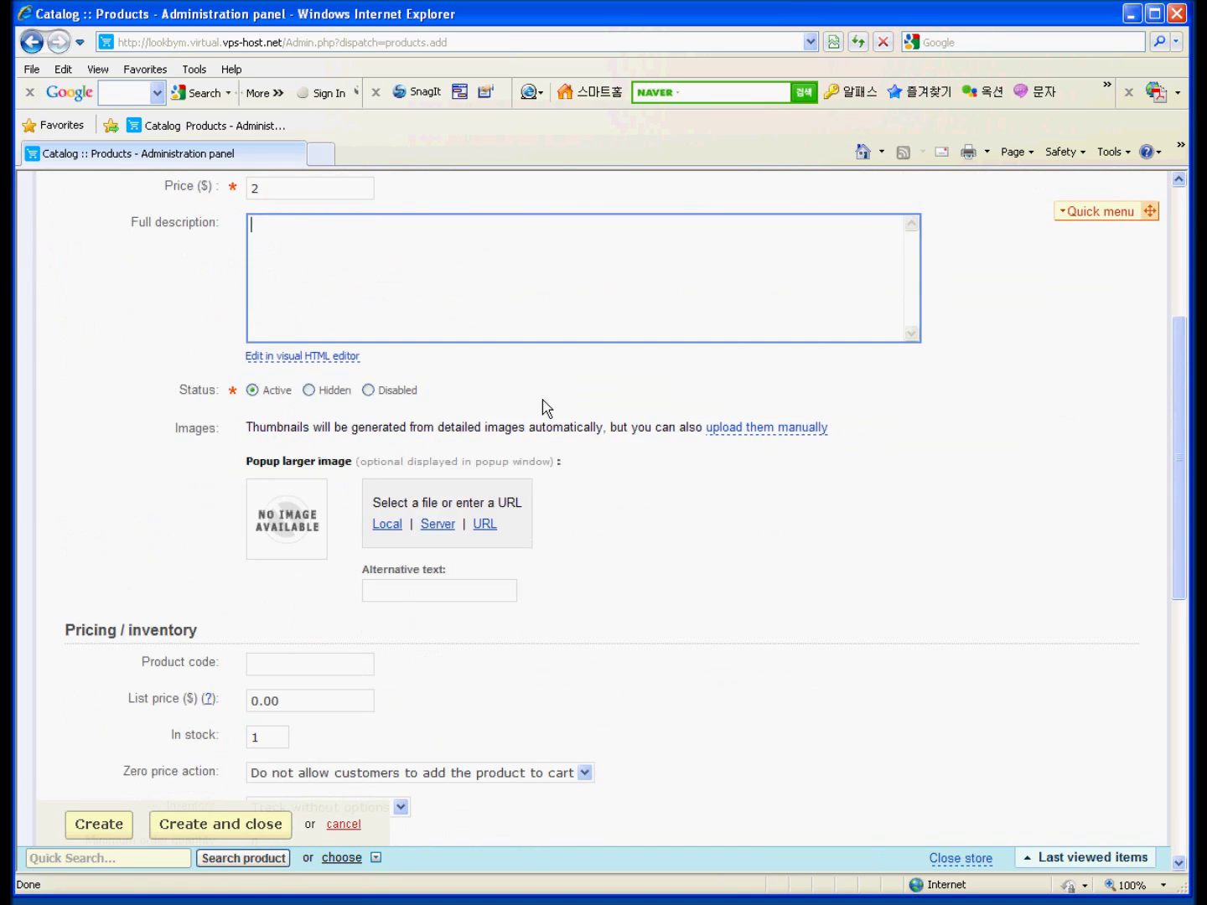
{"action": "left_click", "coordinate": [871, 362]}
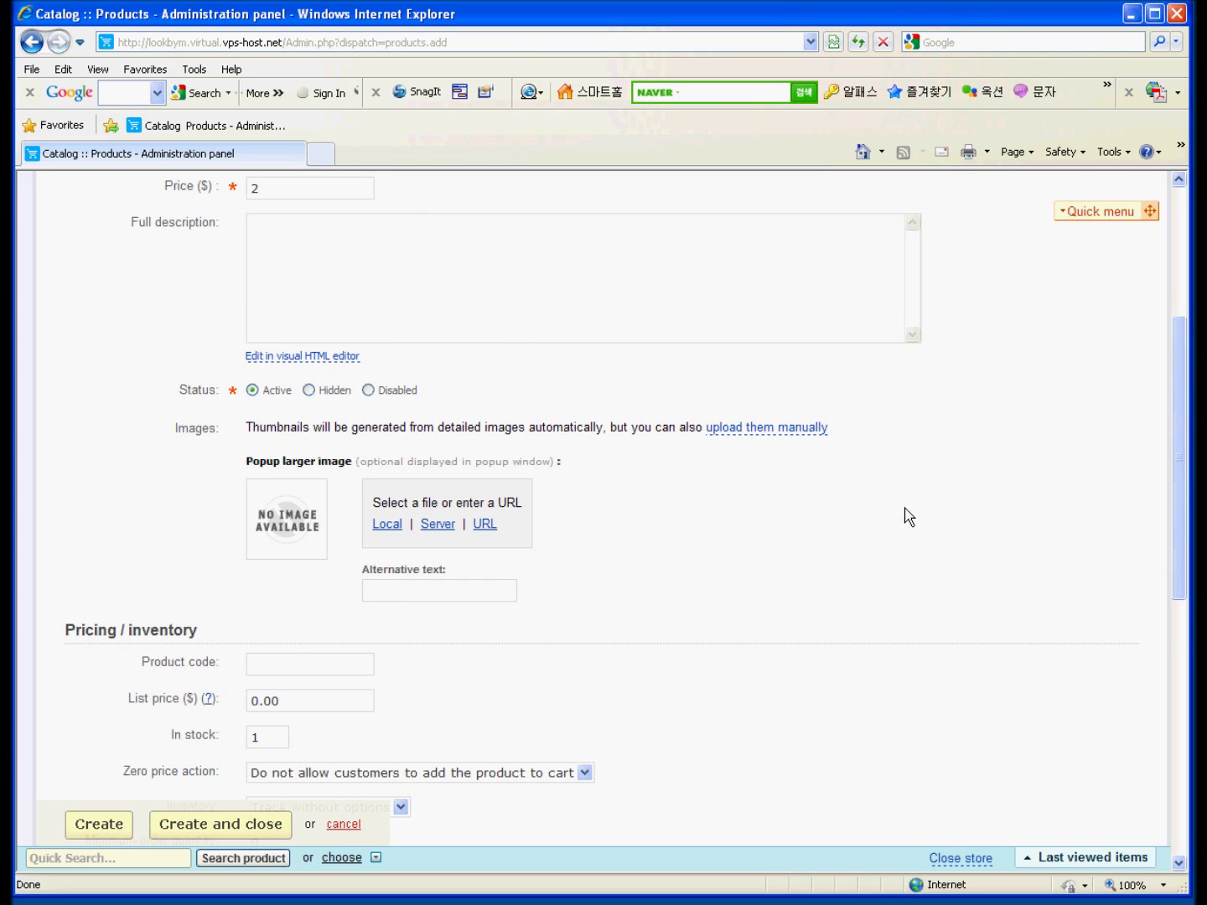
{"action": "scroll", "coordinate": [780, 494], "scroll_direction": "down", "scroll_amount": 1}
{"action": "left_click", "coordinate": [385, 419]}
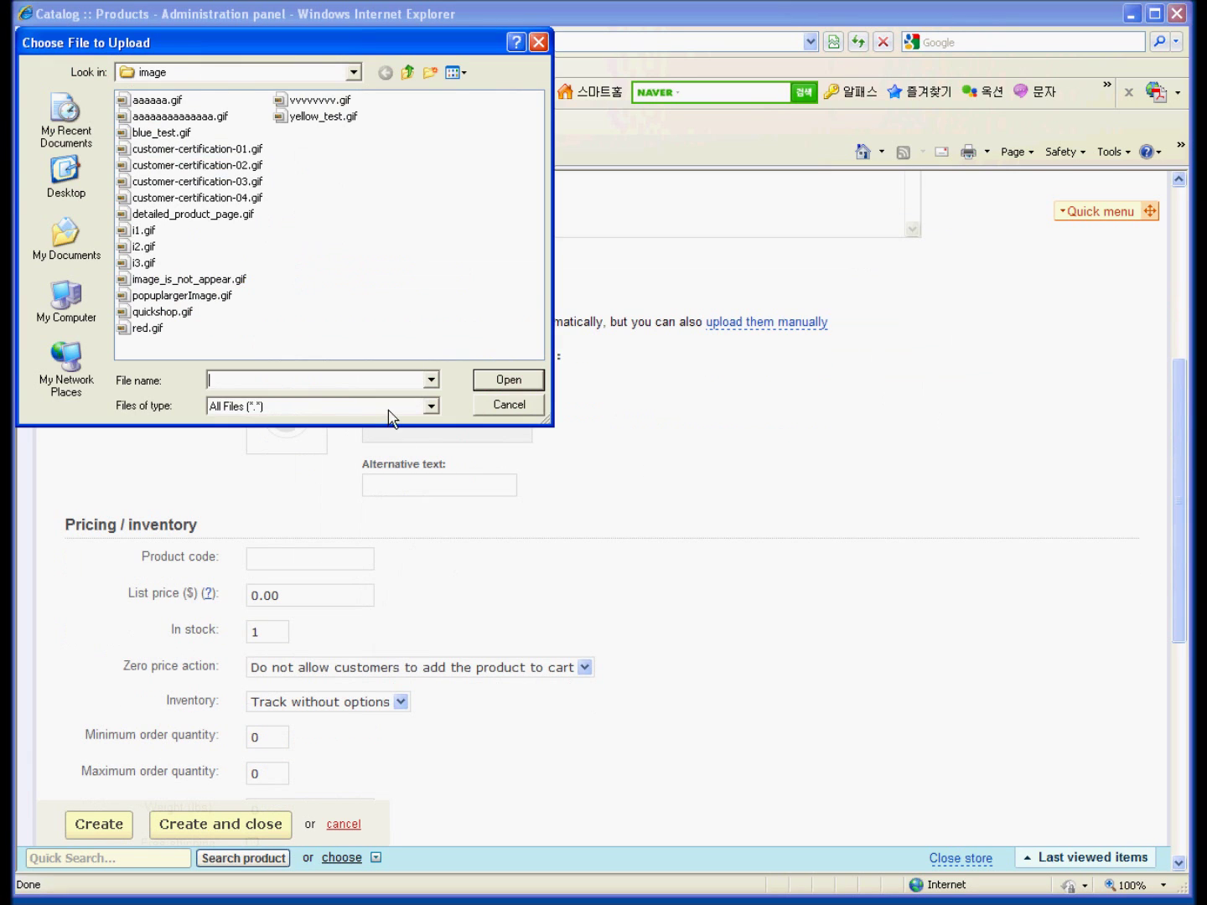
{"action": "double_click", "coordinate": [156, 102]}
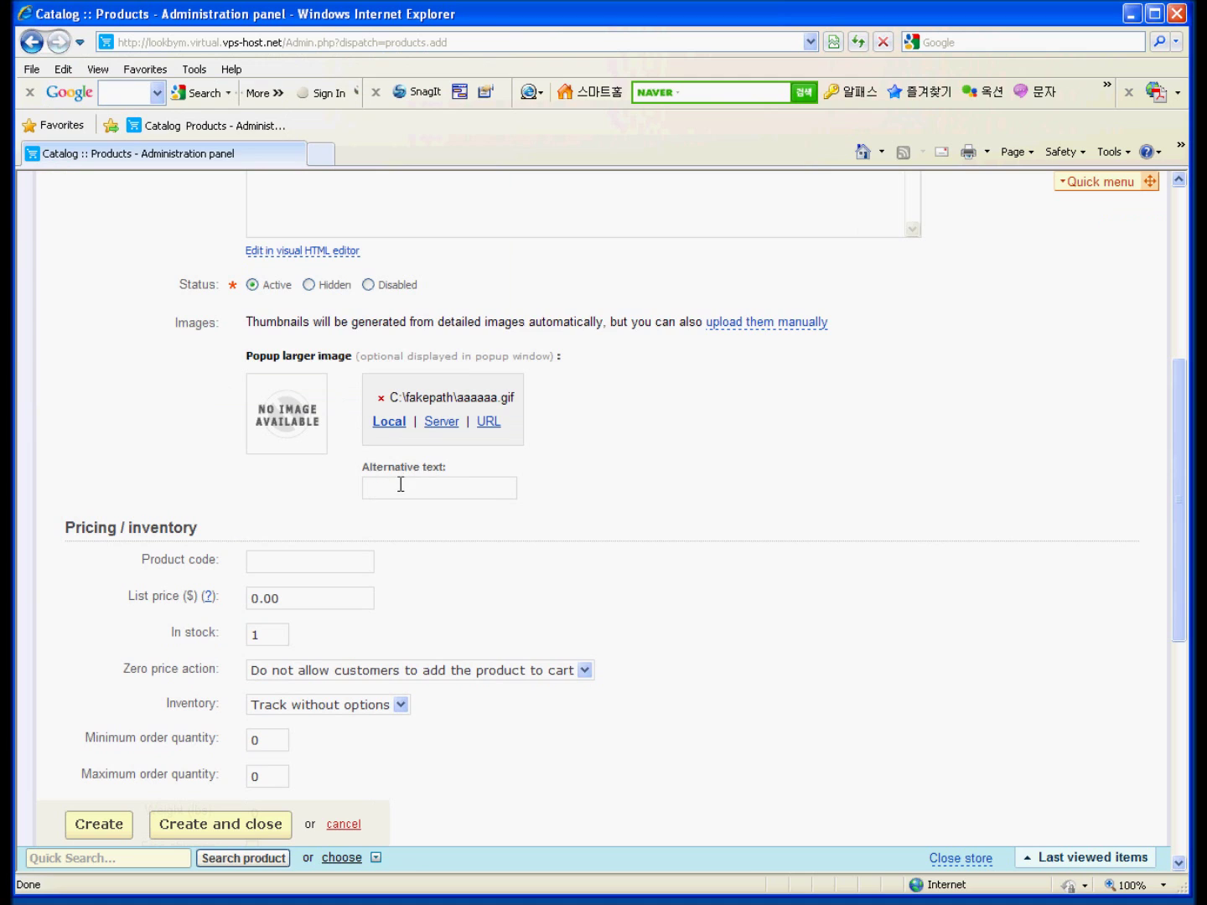
Enter product code lgg-01, list price 2 and 10 in stock.
{"action": "scroll", "coordinate": [665, 496], "scroll_direction": "down", "scroll_amount": 2}
{"action": "left_click", "coordinate": [317, 353]}
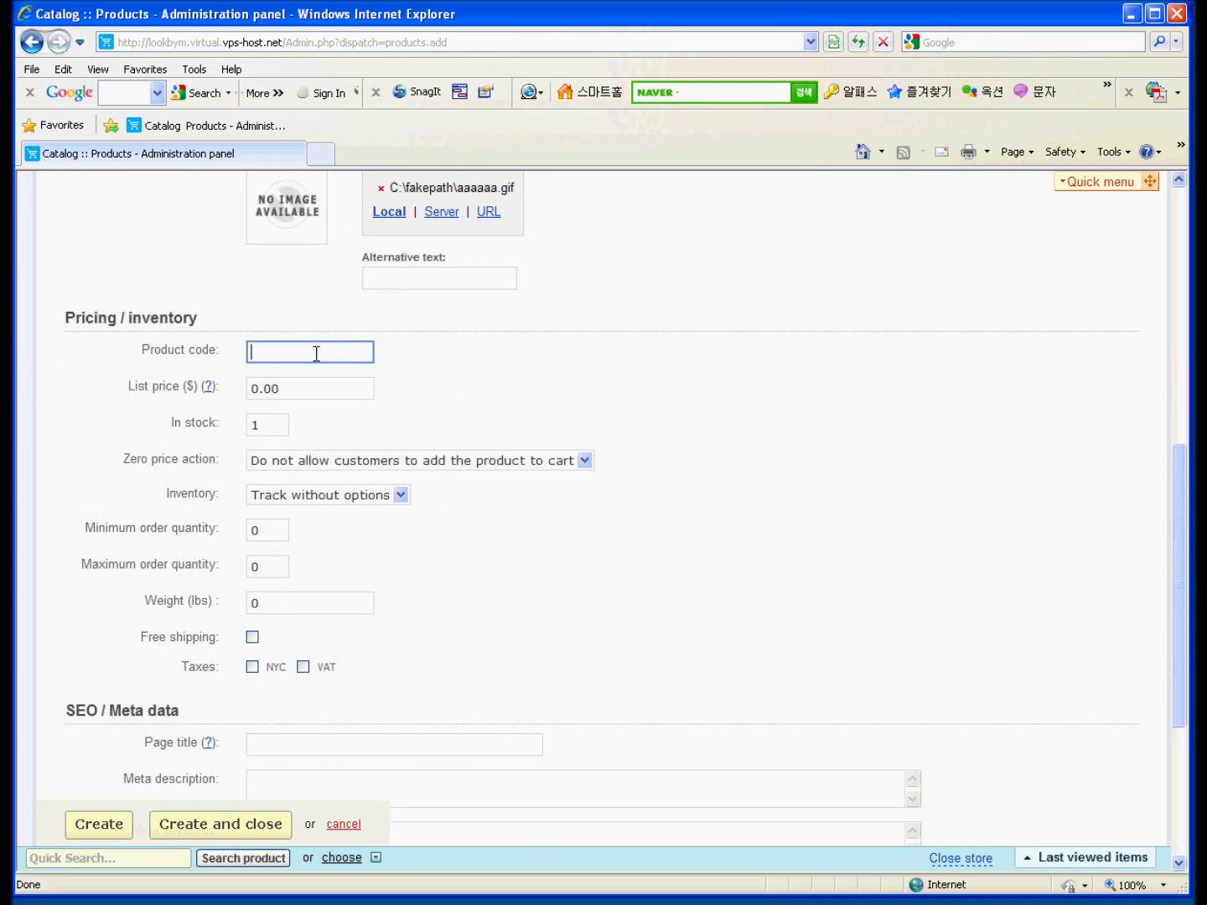
{"action": "type", "text": "d"}
{"action": "key", "text": "BackSpace"}
{"action": "type", "text": "lgg"}
{"action": "key", "text": "BackSpace"}
{"action": "type", "text": "g-01"}
{"action": "left_click_drag", "start_coordinate": [295, 382], "coordinate": [184, 365]}
{"action": "type", "text": "2"}
{"action": "left_click_drag", "start_coordinate": [251, 422], "coordinate": [227, 424]}
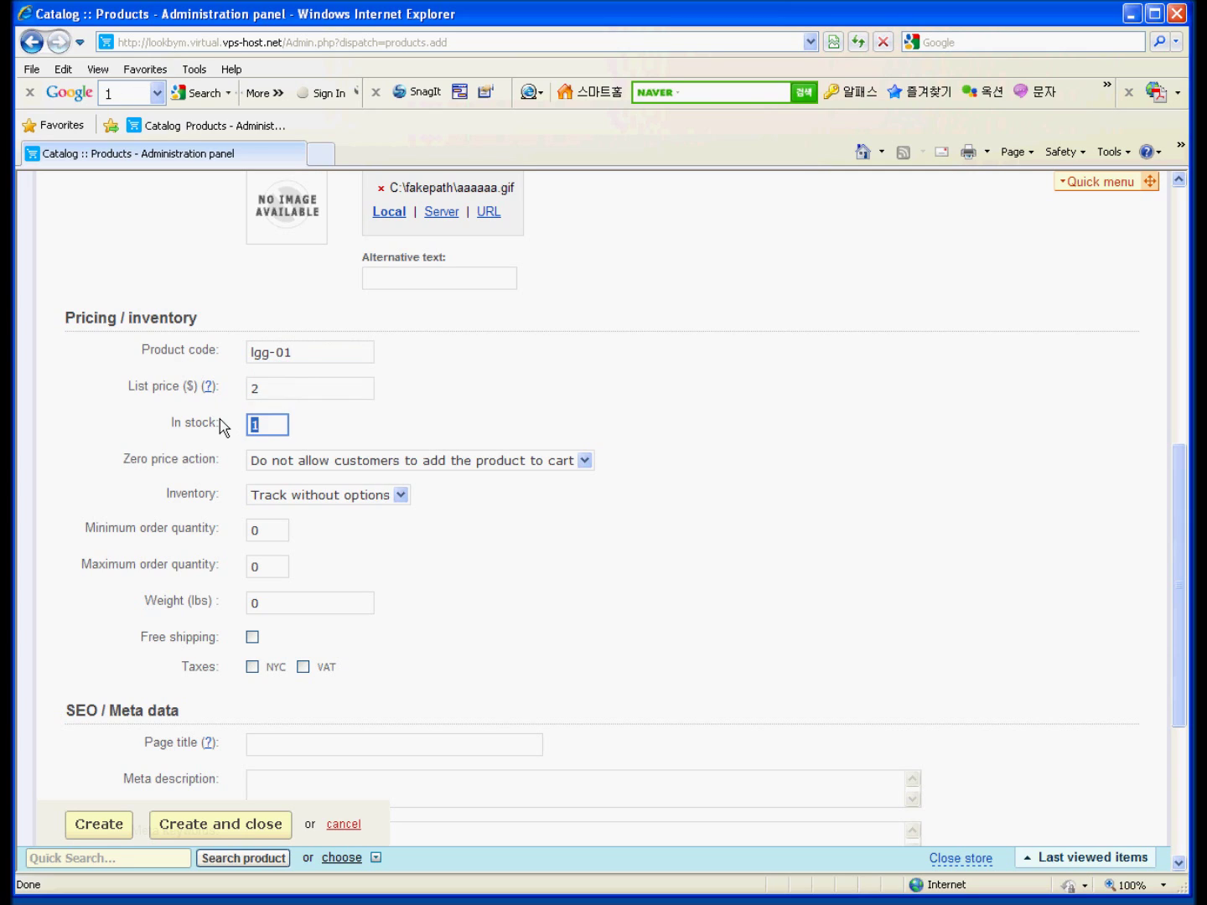
{"action": "type", "text": "10"}
Leave the zero price action unchanged and keep inventory set to Track without options.
{"action": "left_click", "coordinate": [387, 560]}
{"action": "left_click", "coordinate": [381, 464]}
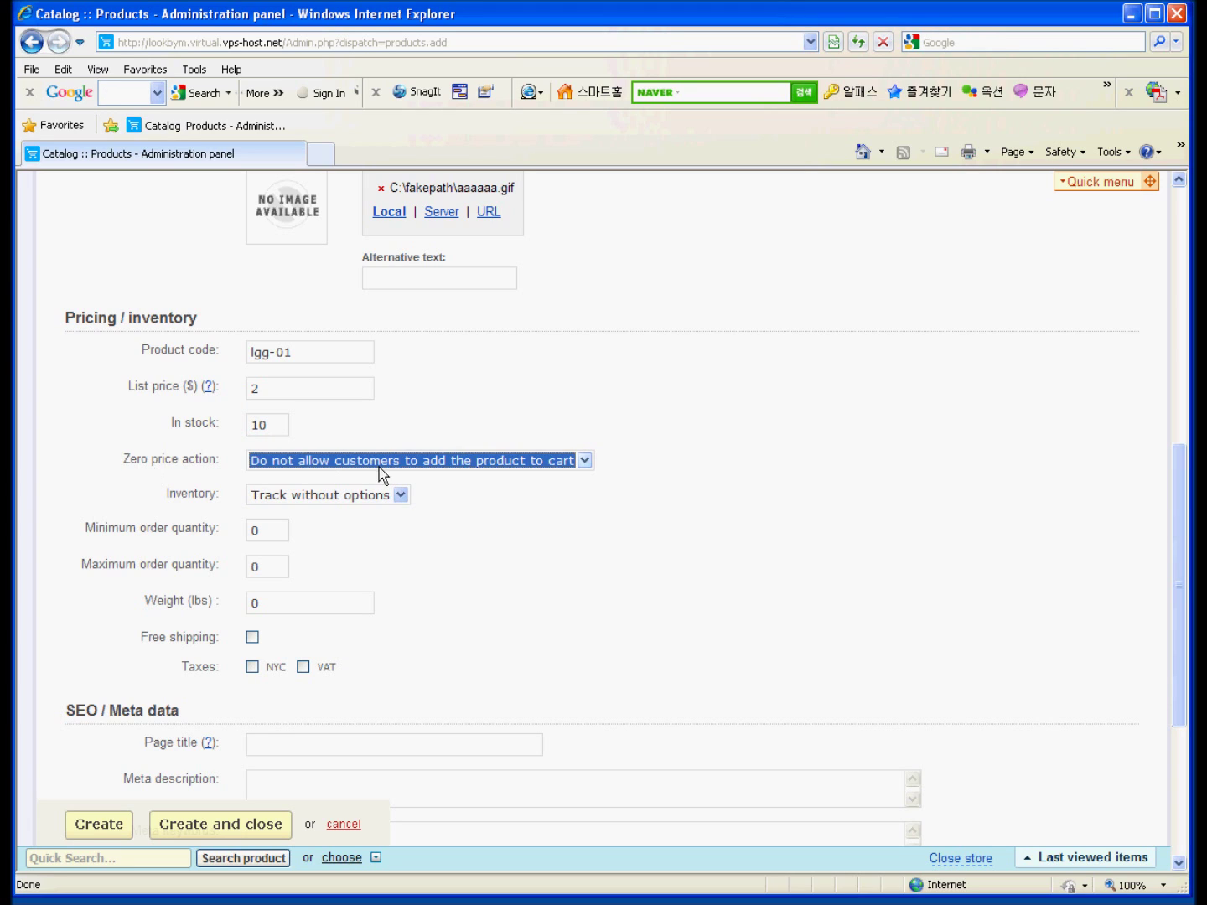
{"action": "left_click", "coordinate": [582, 492]}
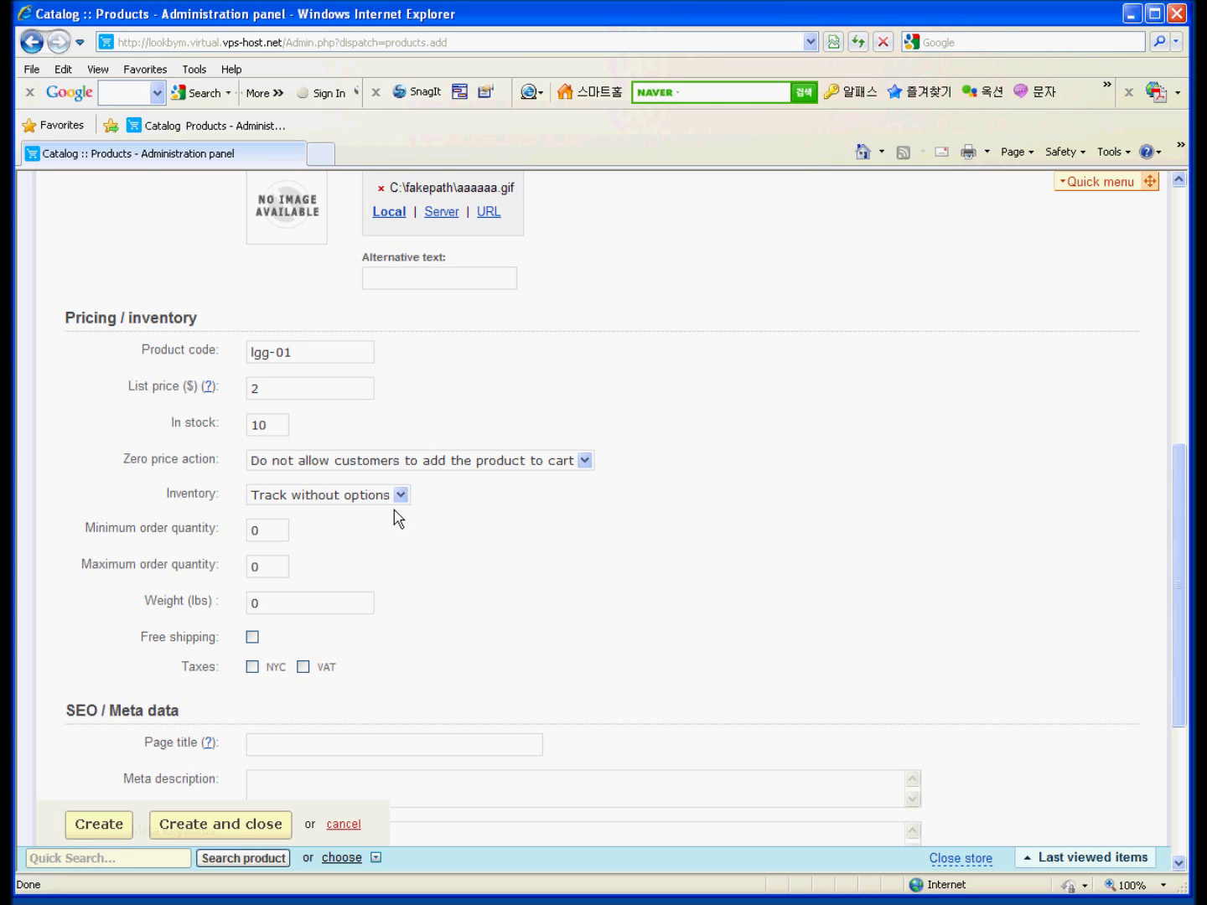
{"action": "left_click", "coordinate": [177, 500]}
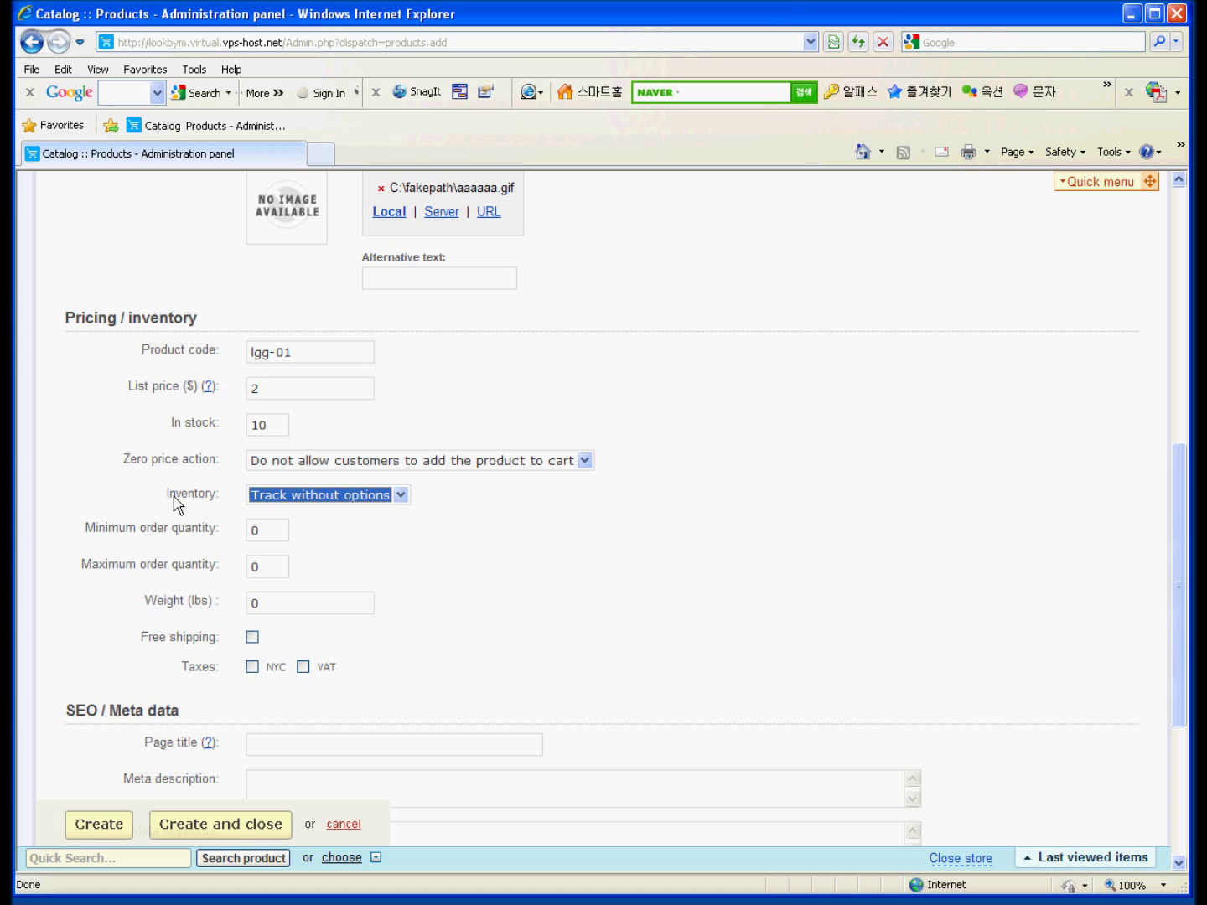
{"action": "left_click", "coordinate": [377, 498]}
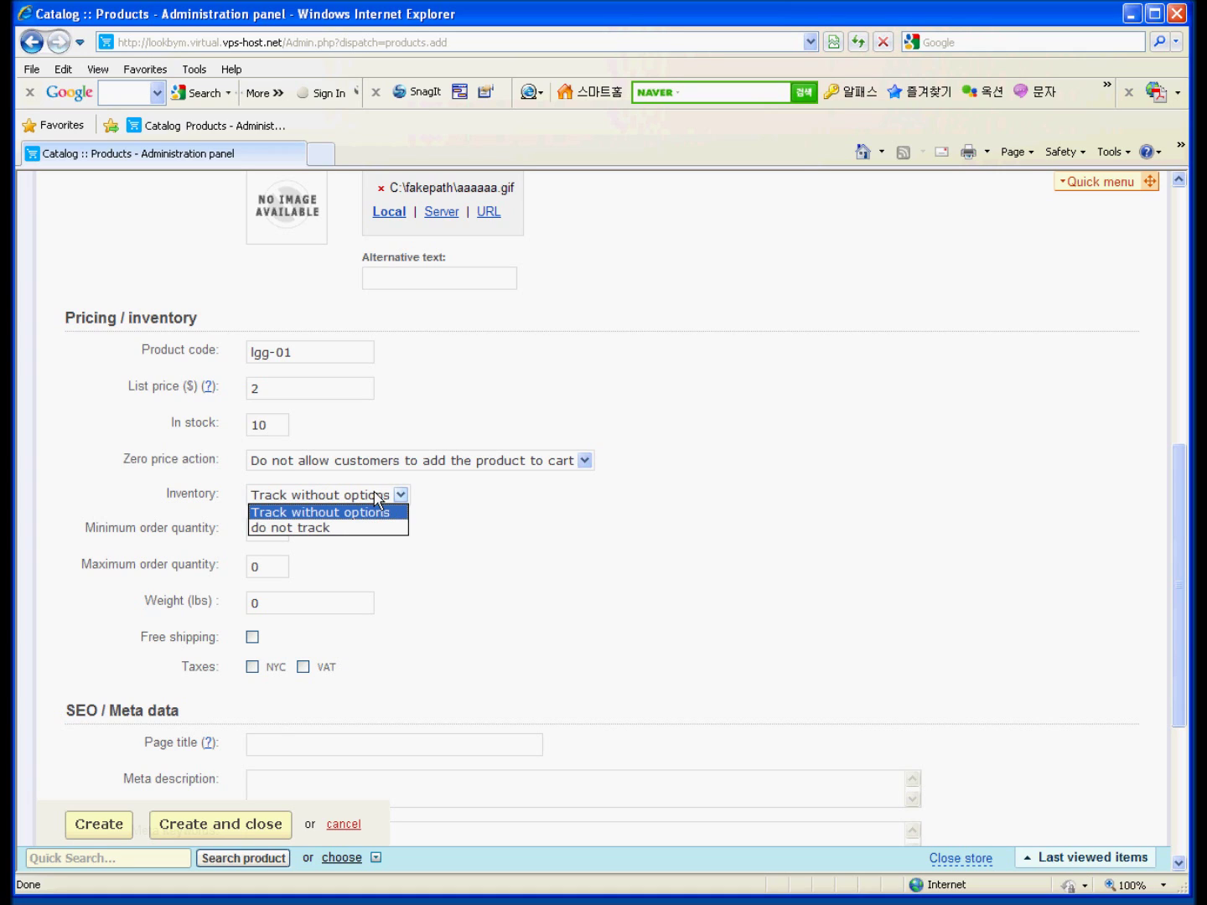
{"action": "left_click", "coordinate": [566, 501]}
{"action": "left_click", "coordinate": [378, 498]}
{"action": "left_click", "coordinate": [361, 501]}
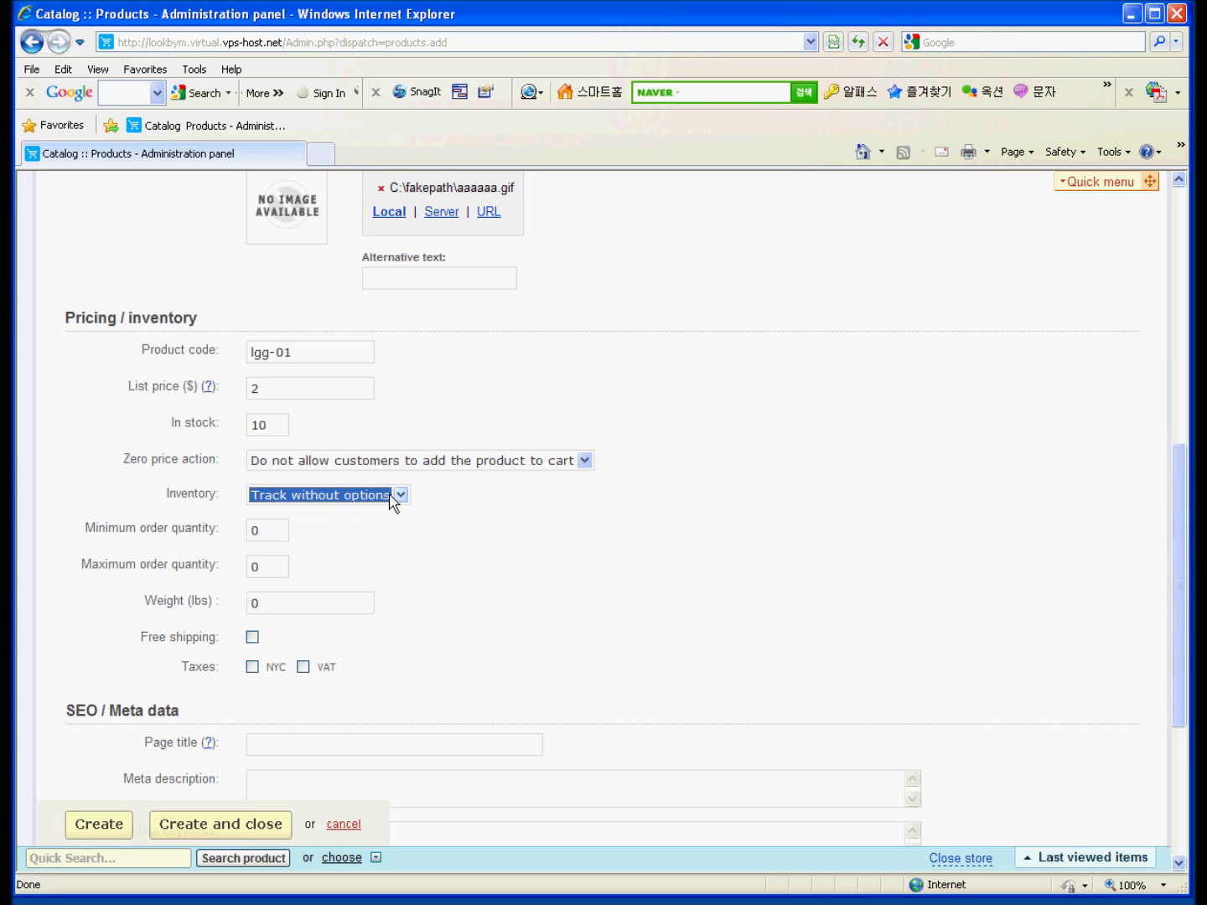
{"action": "left_click", "coordinate": [392, 501]}
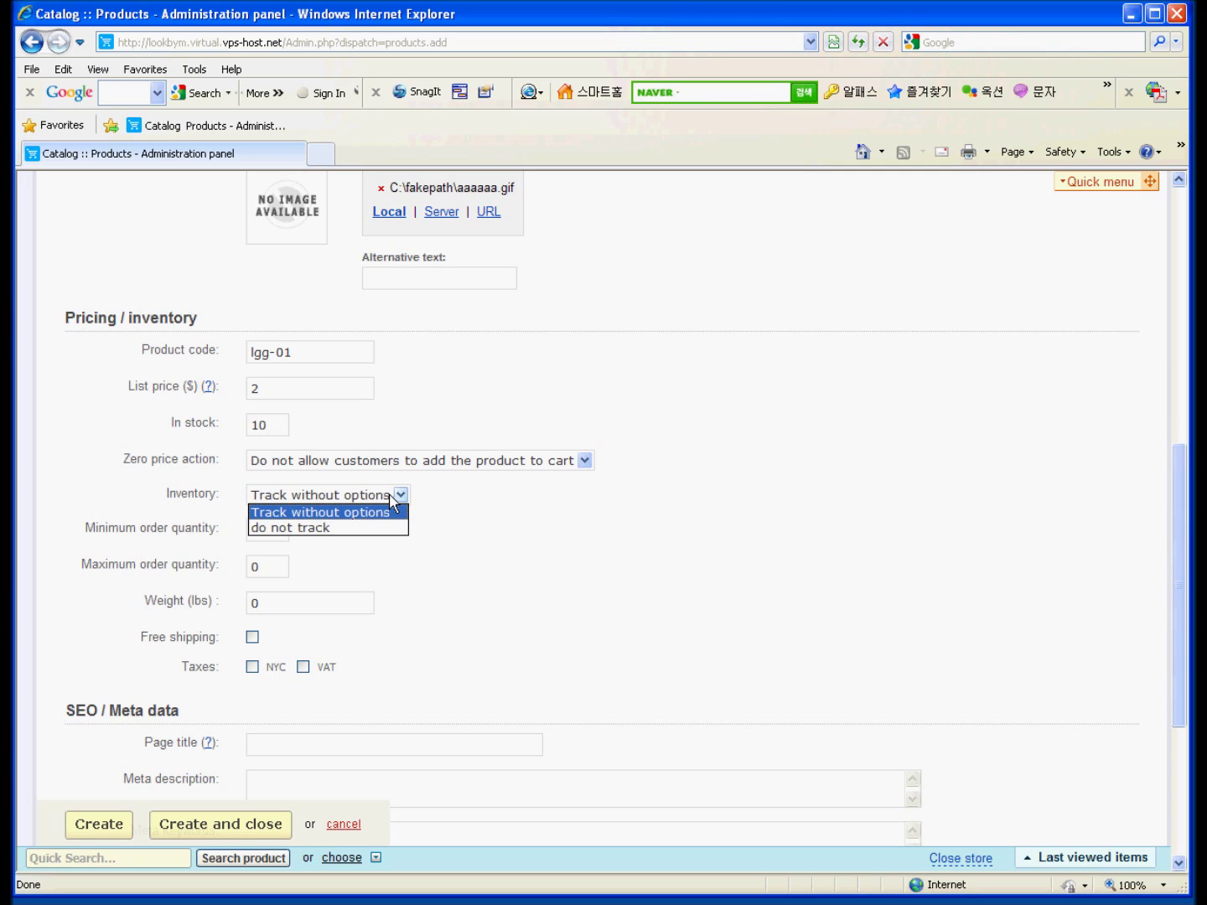
{"action": "left_click", "coordinate": [444, 501]}
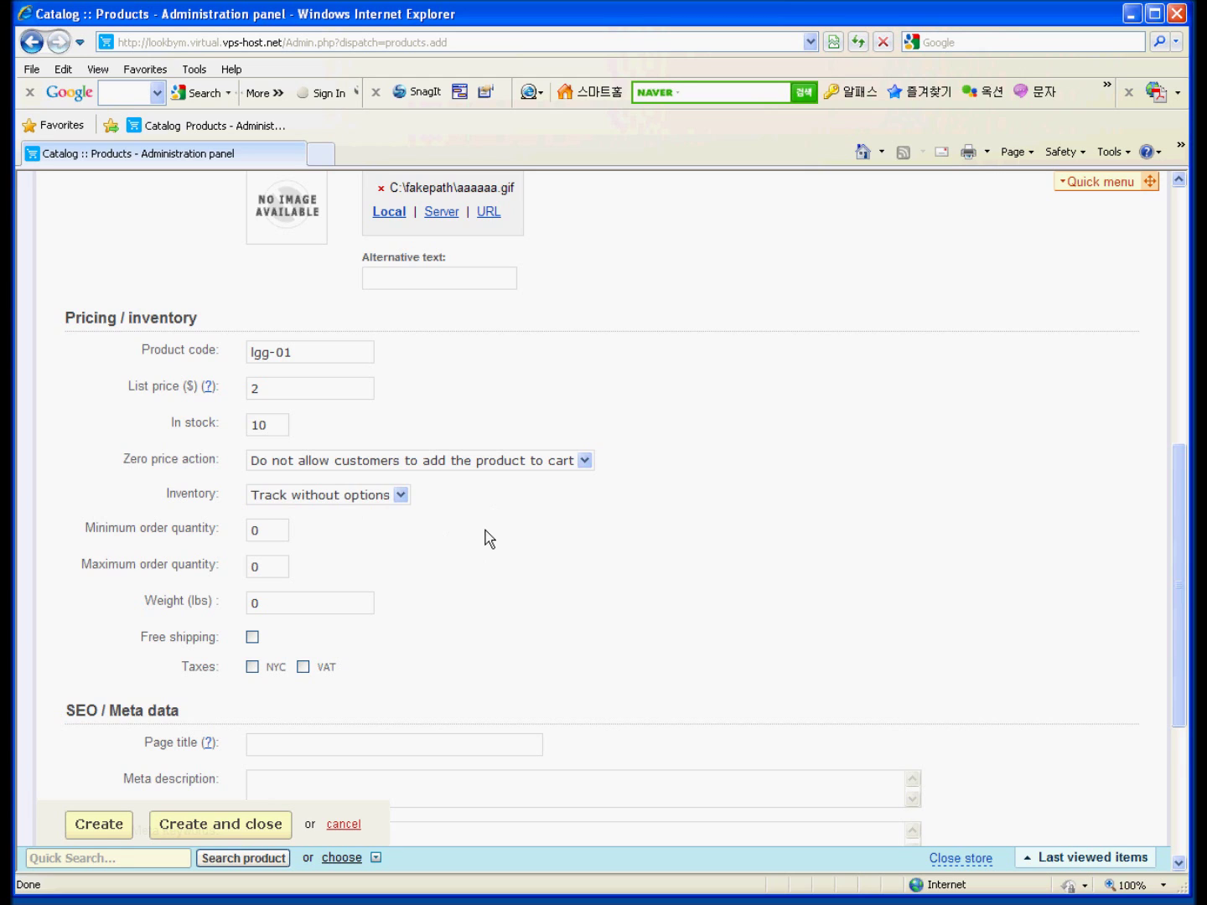
{"action": "scroll", "coordinate": [484, 539], "scroll_direction": "down", "scroll_amount": 3}
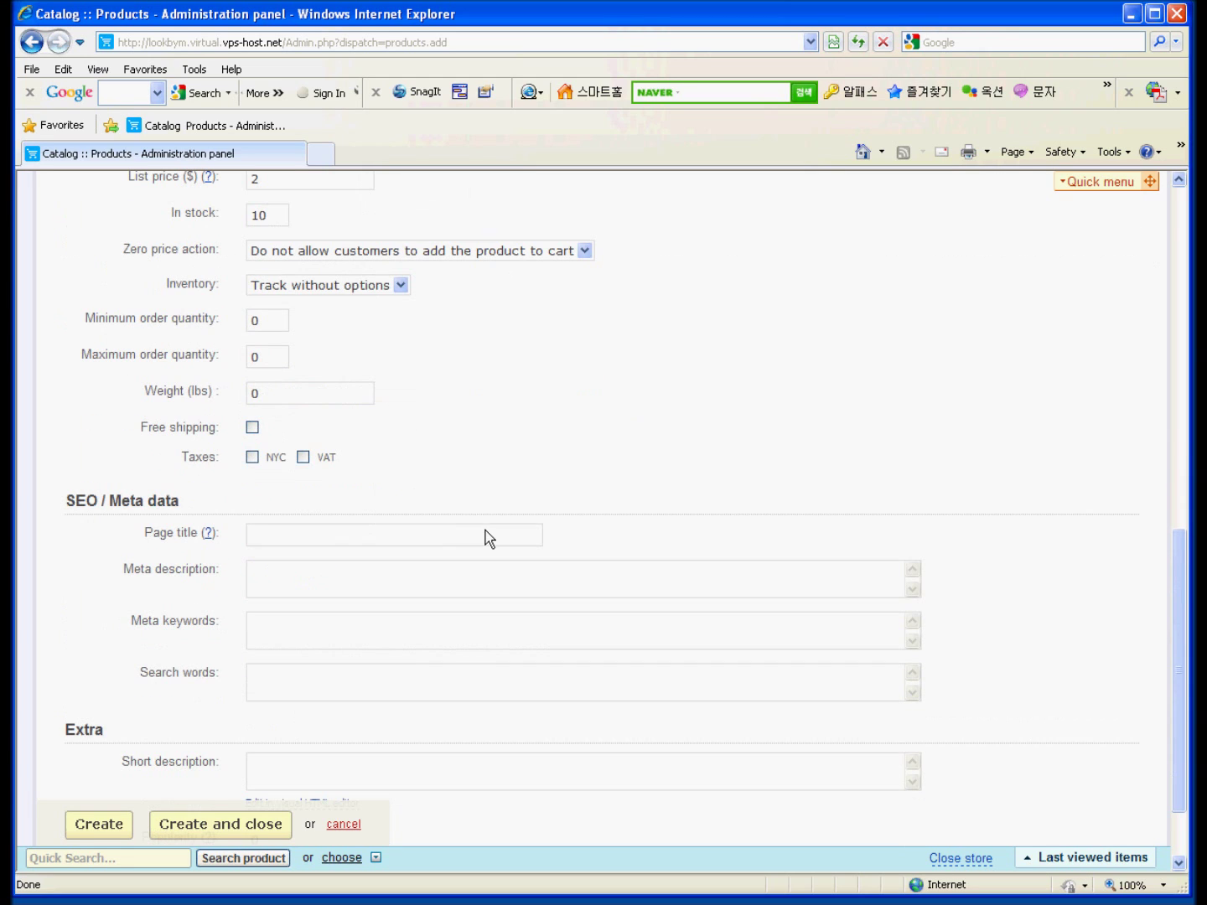
Set the weight to 1 and apply the NYC tax.
{"action": "left_click", "coordinate": [262, 394]}
{"action": "left_click_drag", "start_coordinate": [324, 398], "coordinate": [192, 408]}
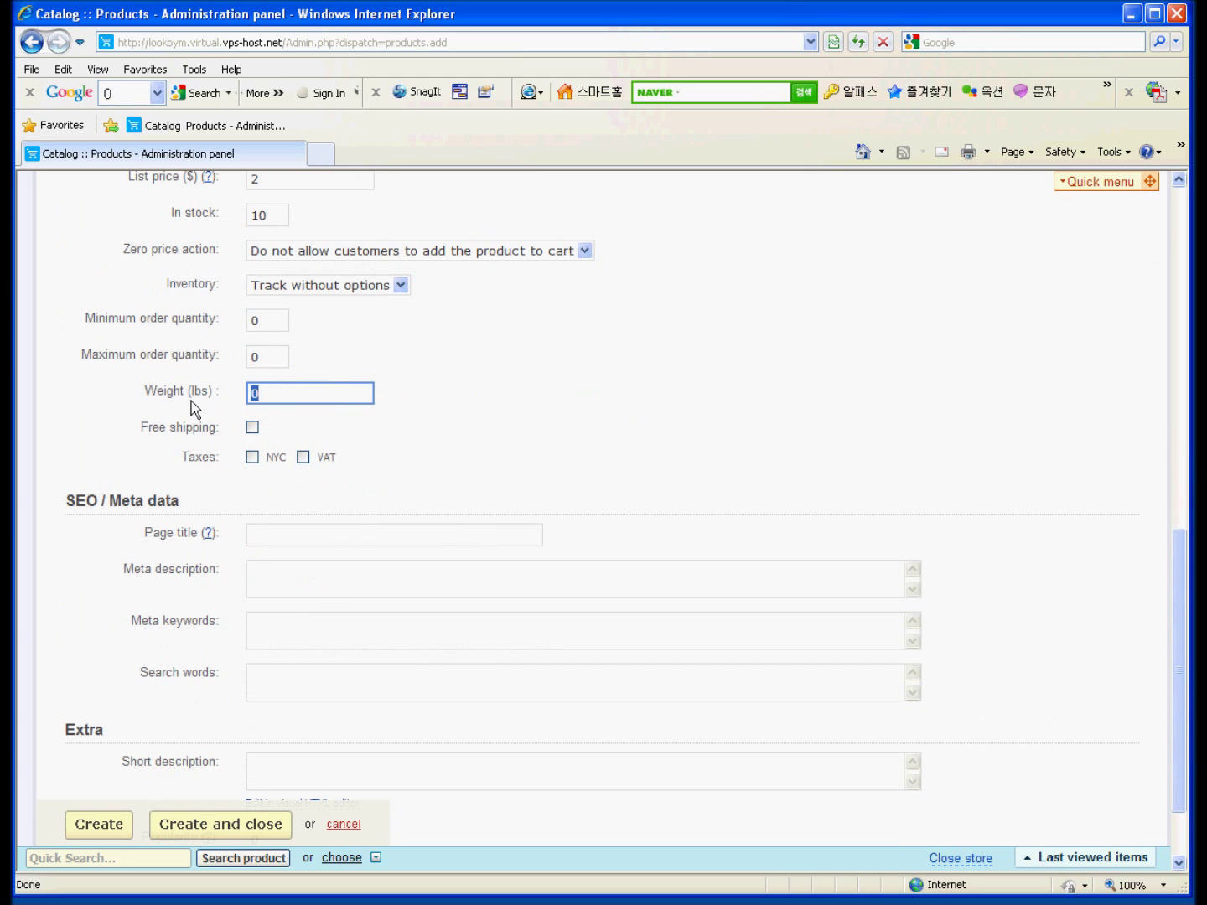
{"action": "type", "text": "2"}
{"action": "key", "text": "BackSpace"}
{"action": "type", "text": "1"}
{"action": "left_click", "coordinate": [252, 459]}
Copy the product name into Page title, Meta description and Meta keywords.
{"action": "scroll", "coordinate": [594, 468], "scroll_direction": "up", "scroll_amount": 5}
{"action": "scroll", "coordinate": [595, 467], "scroll_direction": "up", "scroll_amount": 3}
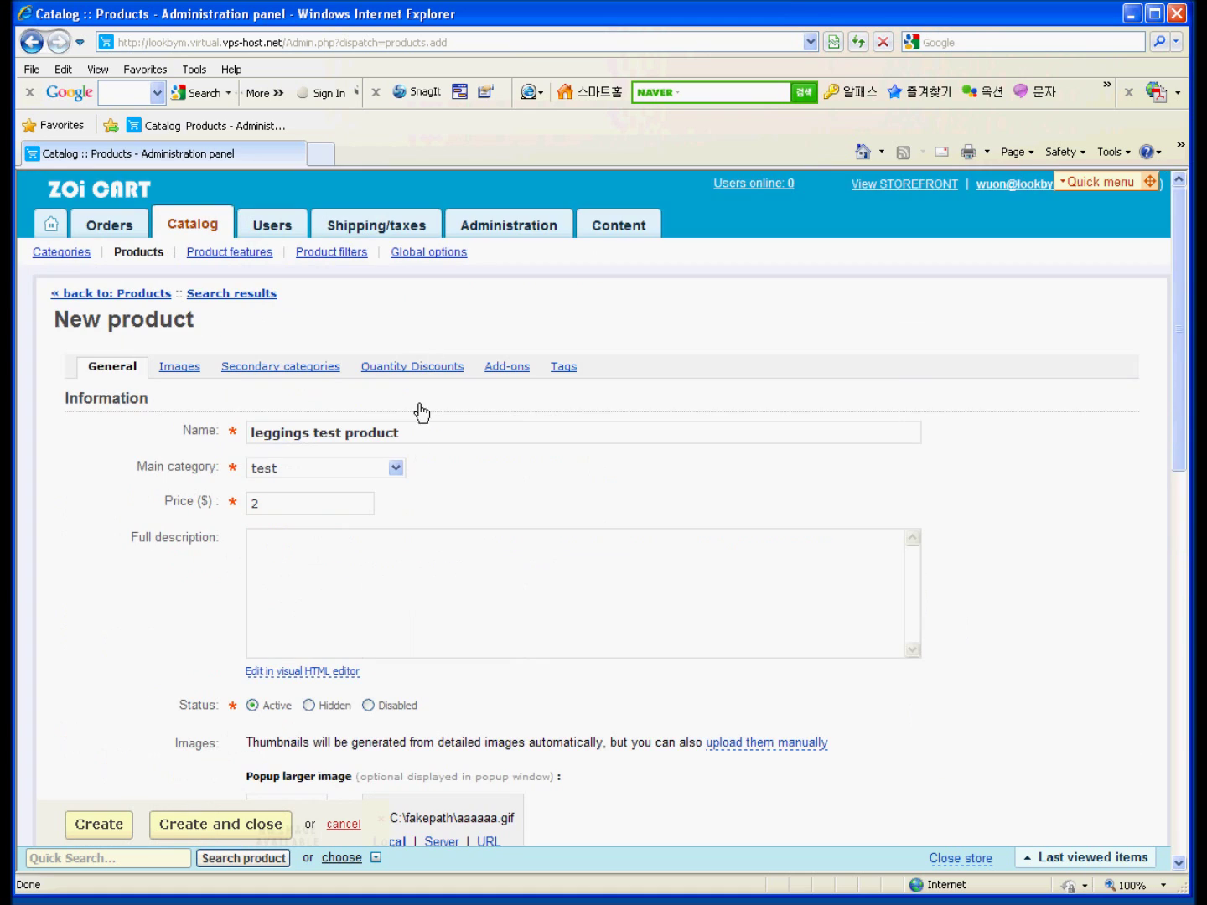
{"action": "left_click_drag", "start_coordinate": [557, 431], "coordinate": [204, 447]}
{"action": "key", "text": "ctrl+c"}
{"action": "scroll", "coordinate": [342, 485], "scroll_direction": "down", "scroll_amount": 9}
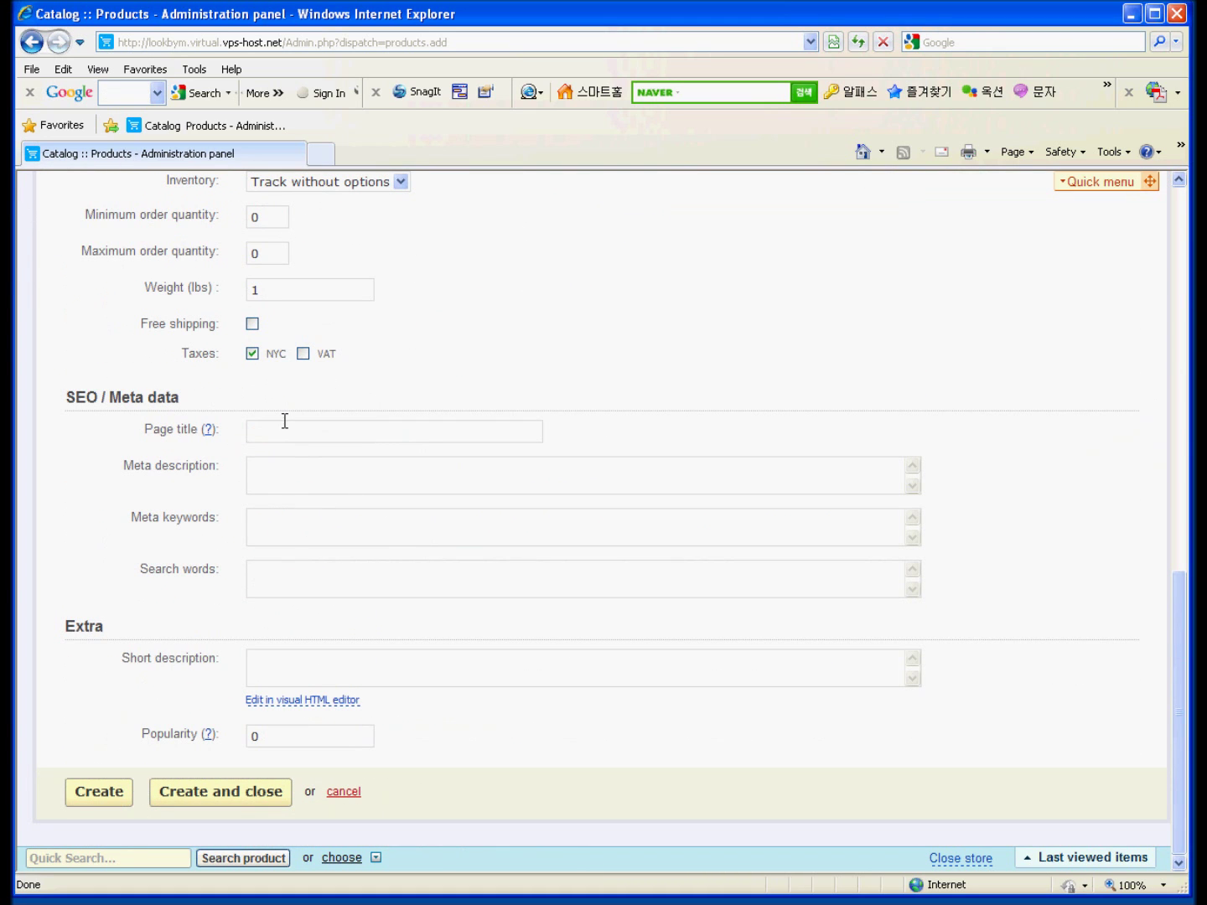
{"action": "left_click", "coordinate": [283, 429]}
{"action": "key", "text": "ctrl+v"}
{"action": "left_click", "coordinate": [283, 473]}
{"action": "key", "text": "ctrl+v"}
{"action": "left_click", "coordinate": [287, 523]}
{"action": "key", "text": "ctrl+v"}
{"action": "left_click", "coordinate": [296, 571]}
{"action": "key", "text": "ctrl+v"}
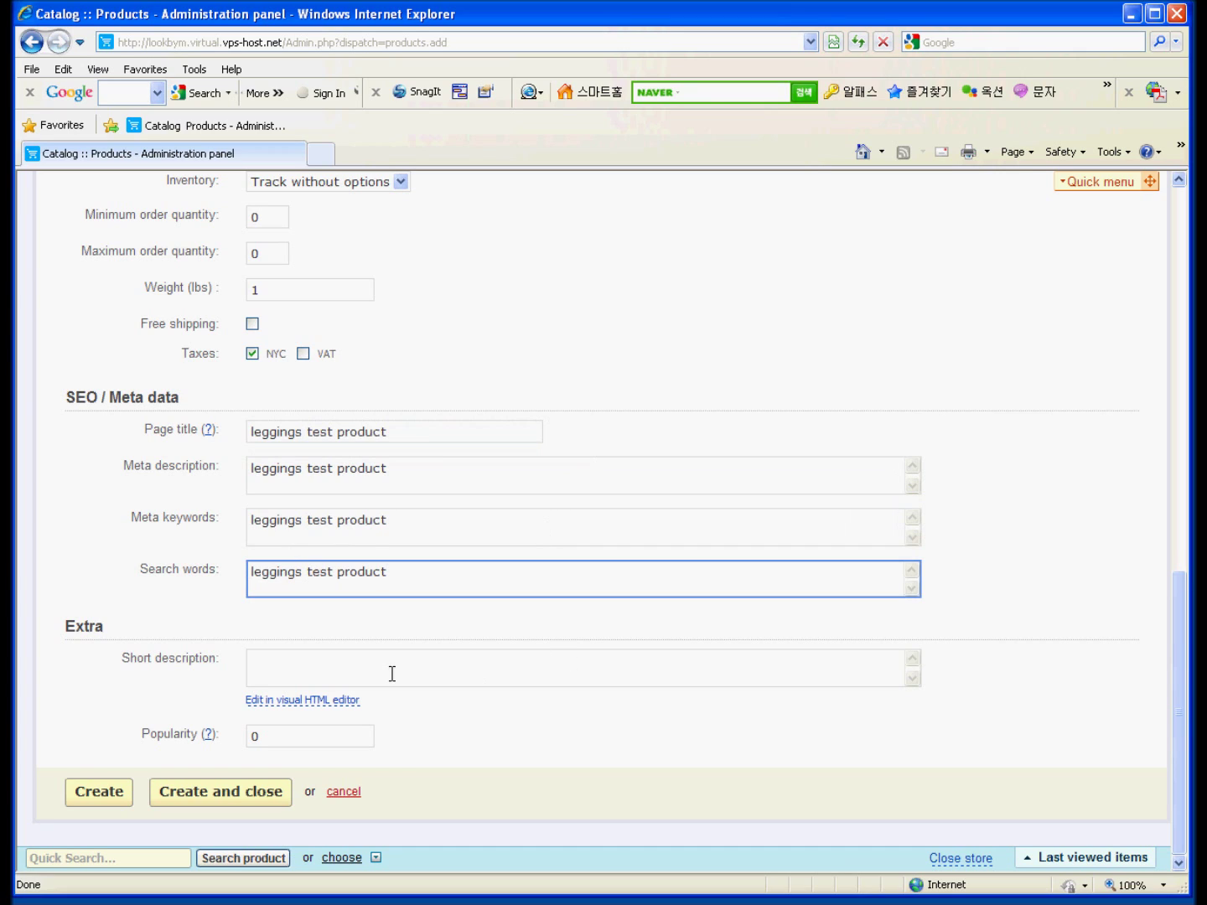
Enter the short description 'leggins test product description' and create the product.
{"action": "left_click", "coordinate": [338, 660]}
{"action": "type", "text": "leg"}
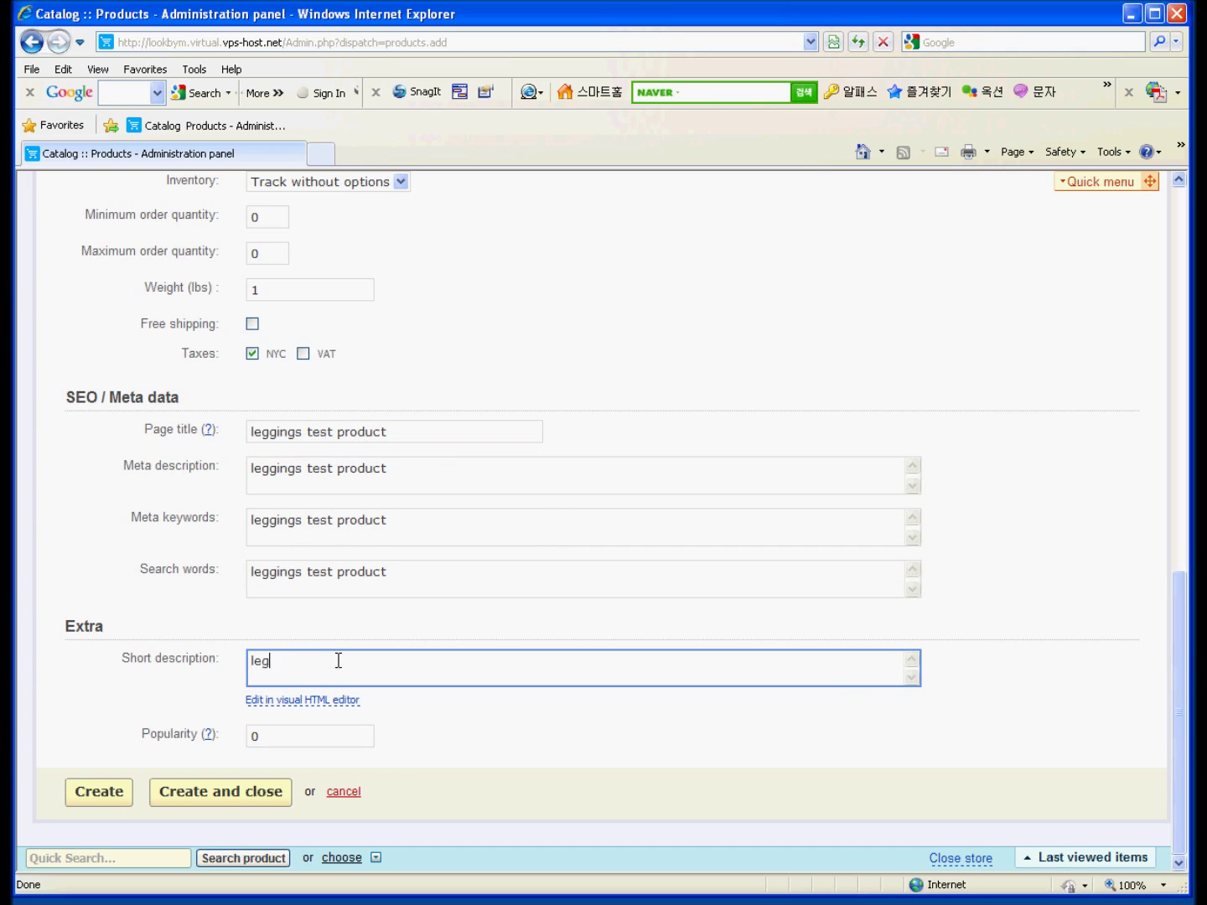
{"action": "type", "text": "gins test product describtion"}
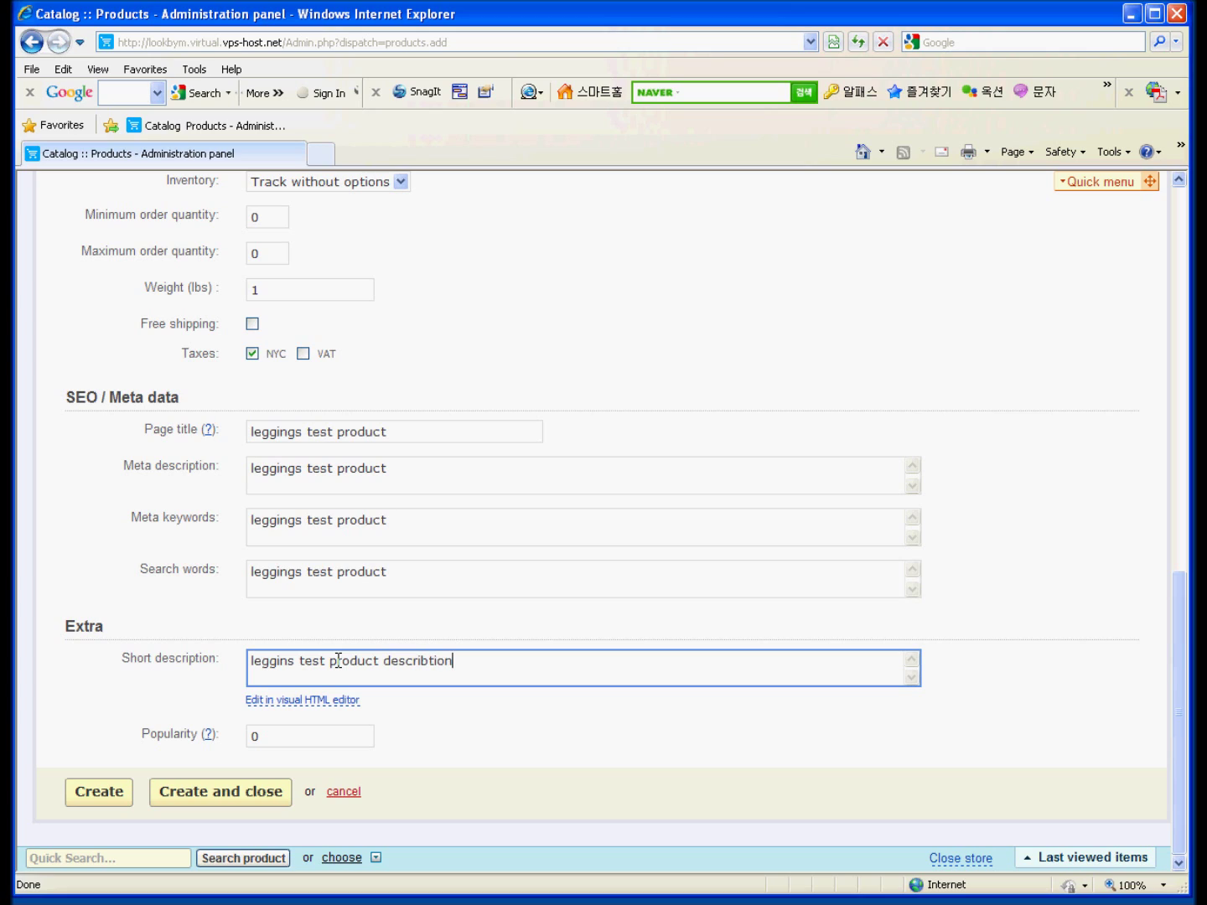
{"action": "key", "text": "BackSpace"}
{"action": "key", "text": "BackSpace"}
{"action": "key", "text": "BackSpace"}
{"action": "key", "text": "BackSpace"}
{"action": "key", "text": "BackSpace"}
{"action": "key", "text": "BackSpace"}
{"action": "key", "text": "BackSpace"}
{"action": "key", "text": "BackSpace"}
{"action": "key", "text": "BackSpace"}
{"action": "key", "text": "BackSpace"}
{"action": "key", "text": "BackSpace"}
{"action": "key", "text": "BackSpace"}
{"action": "type", "text": "description"}
{"action": "left_click", "coordinate": [121, 801]}
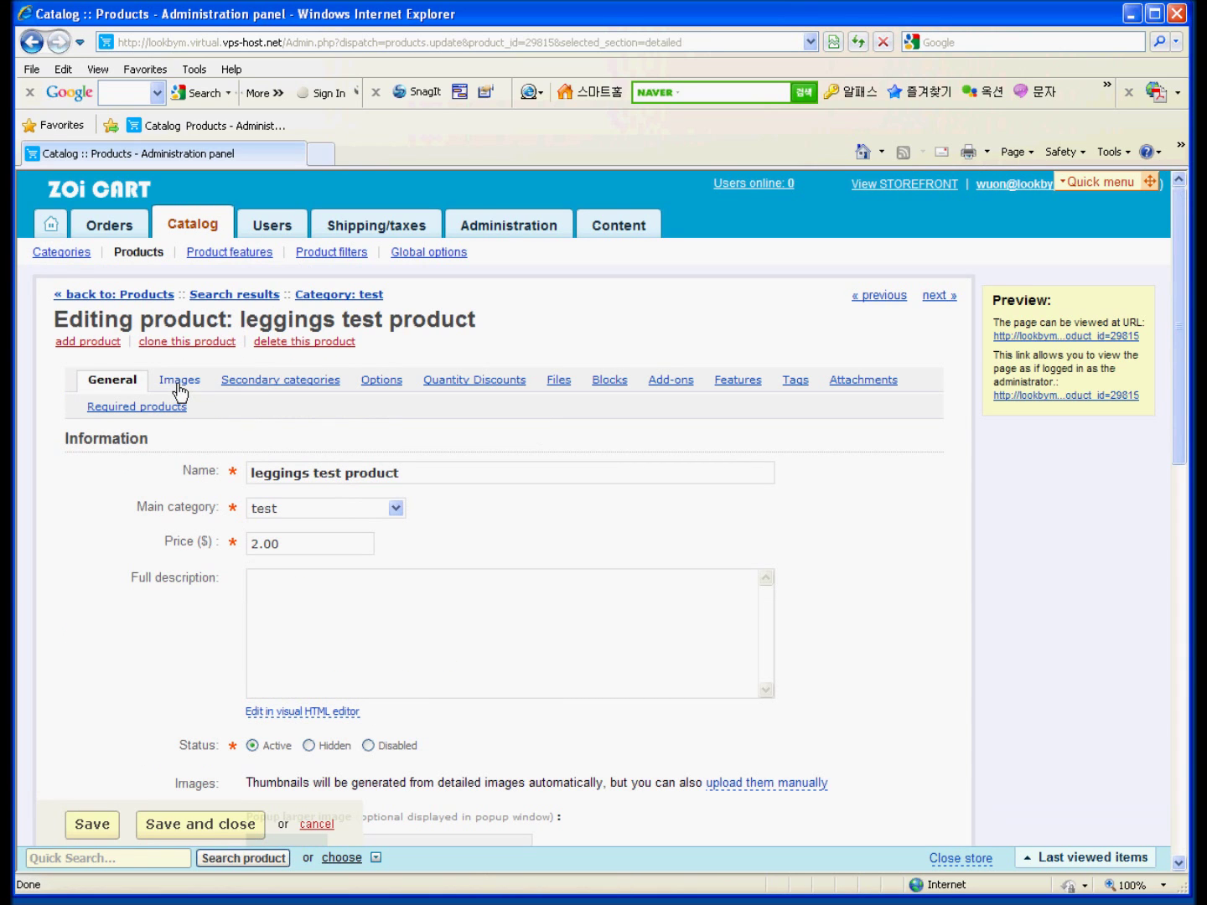
Add aaaaaaaaaaaaaa.gif and vvvvvvvv.gif as additional images and save the product.
{"action": "left_click", "coordinate": [178, 382]}
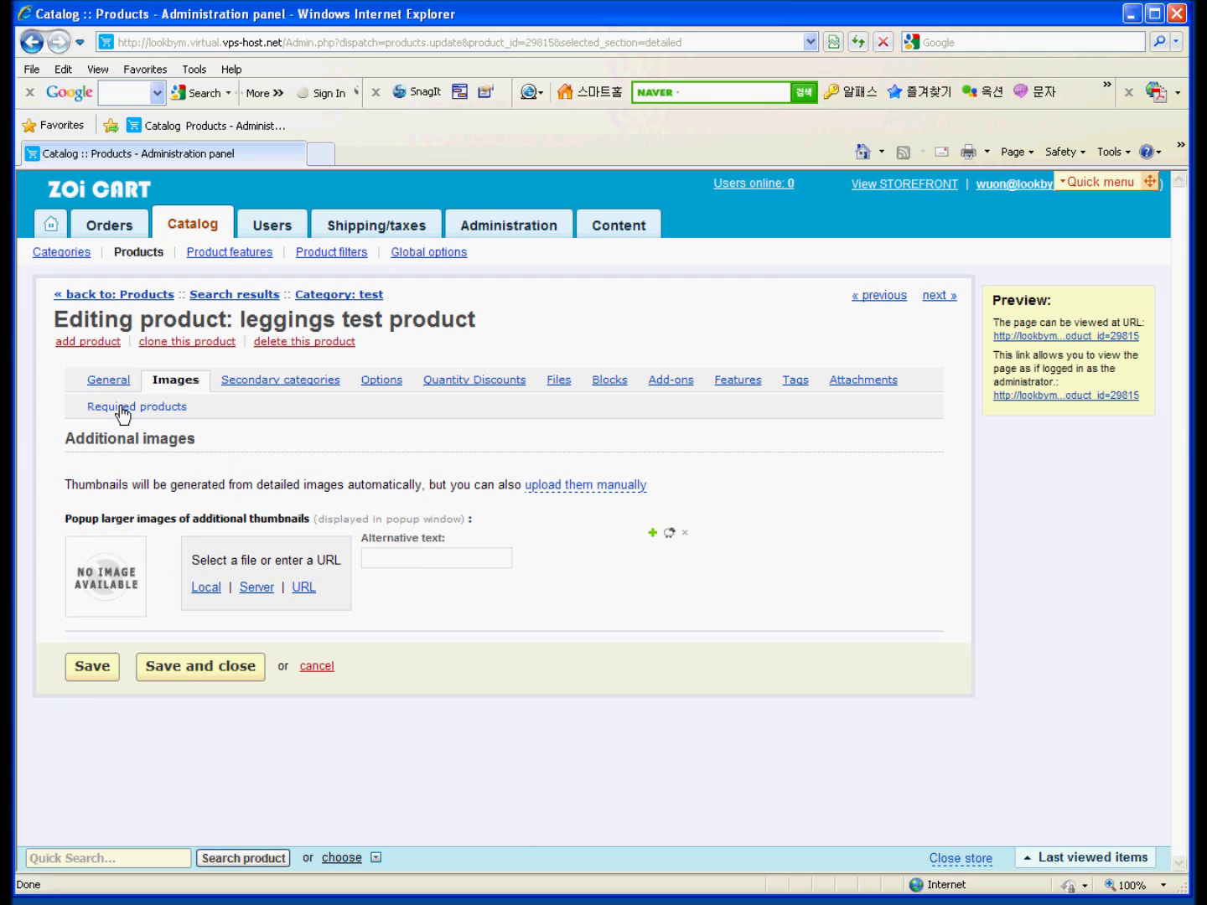
{"action": "left_click", "coordinate": [206, 588]}
{"action": "double_click", "coordinate": [160, 111]}
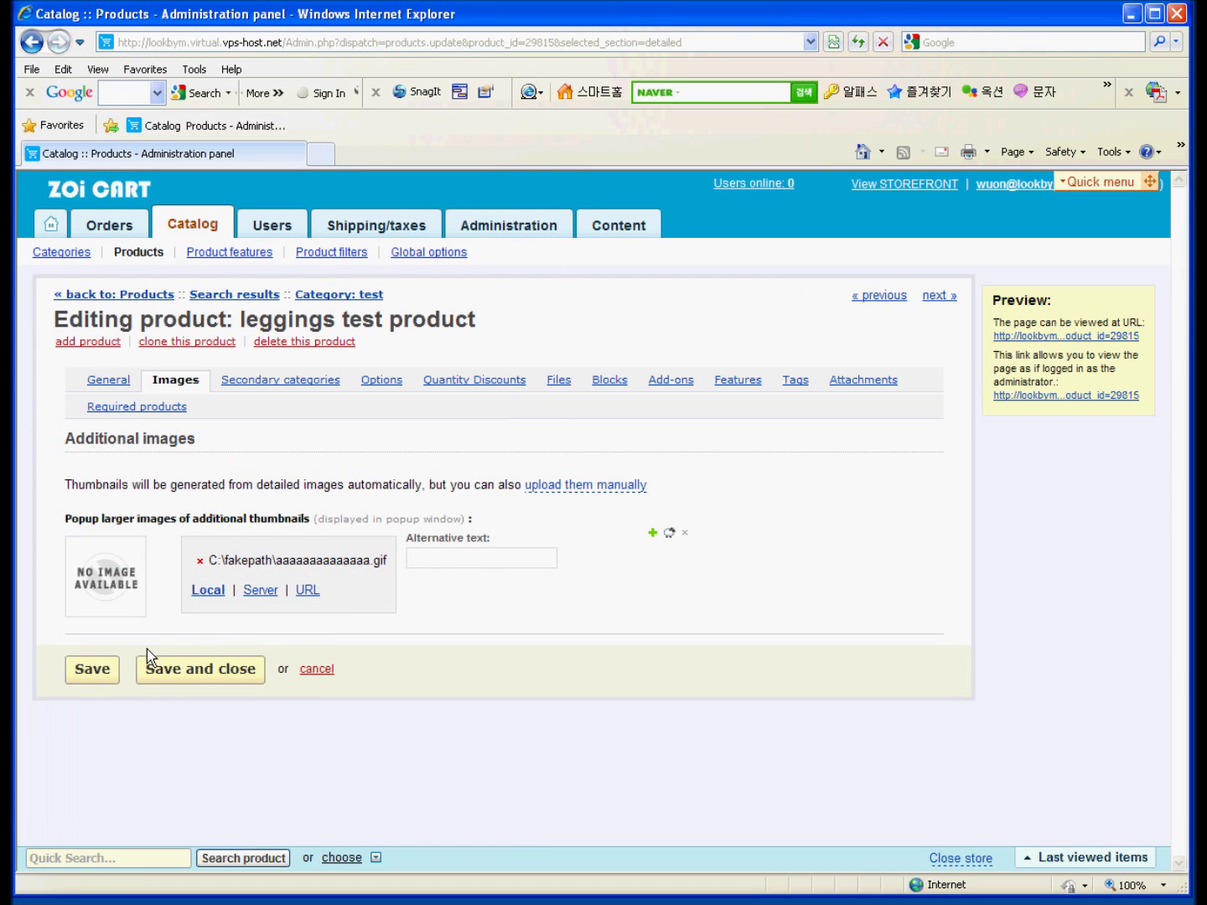
{"action": "left_click", "coordinate": [652, 533]}
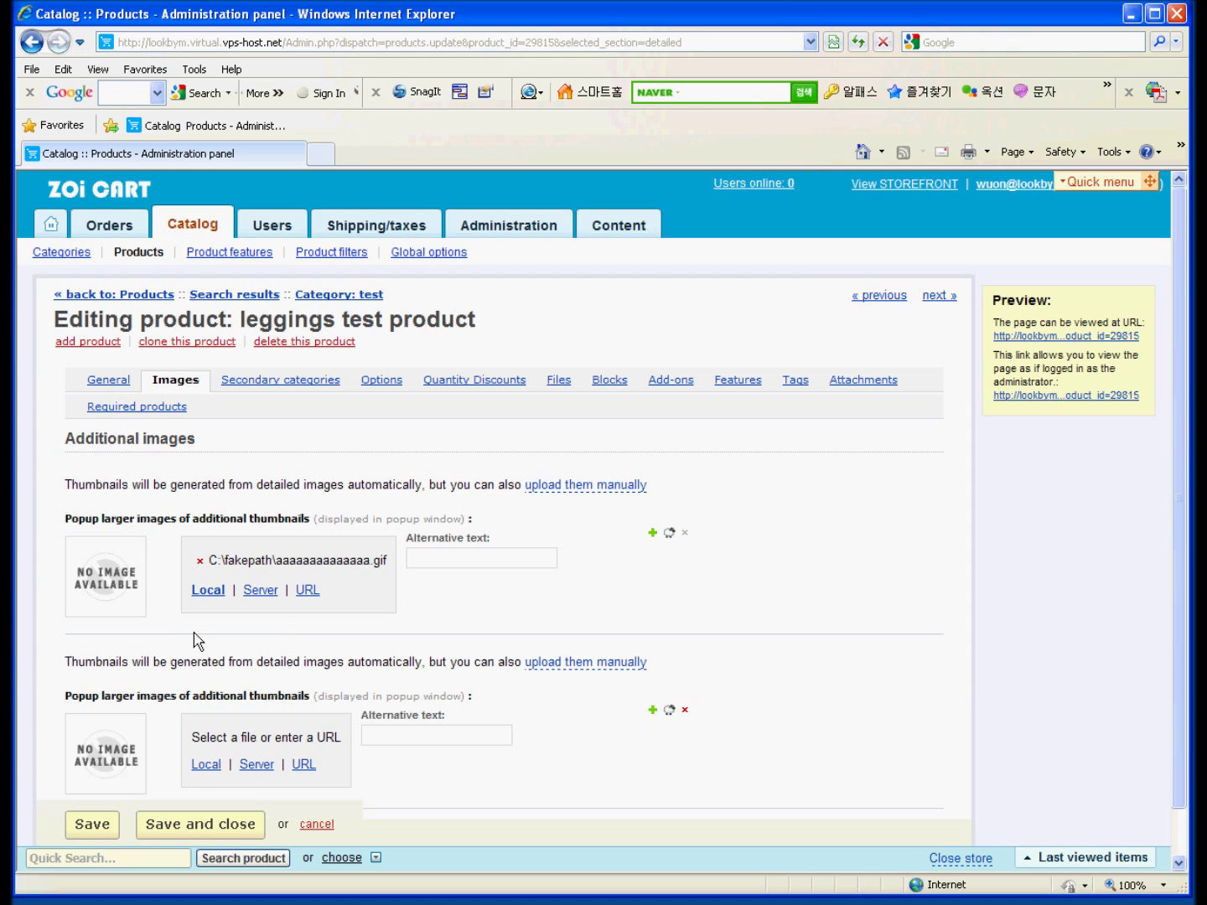
{"action": "left_click", "coordinate": [206, 764]}
{"action": "left_click", "coordinate": [172, 118]}
{"action": "double_click", "coordinate": [305, 100]}
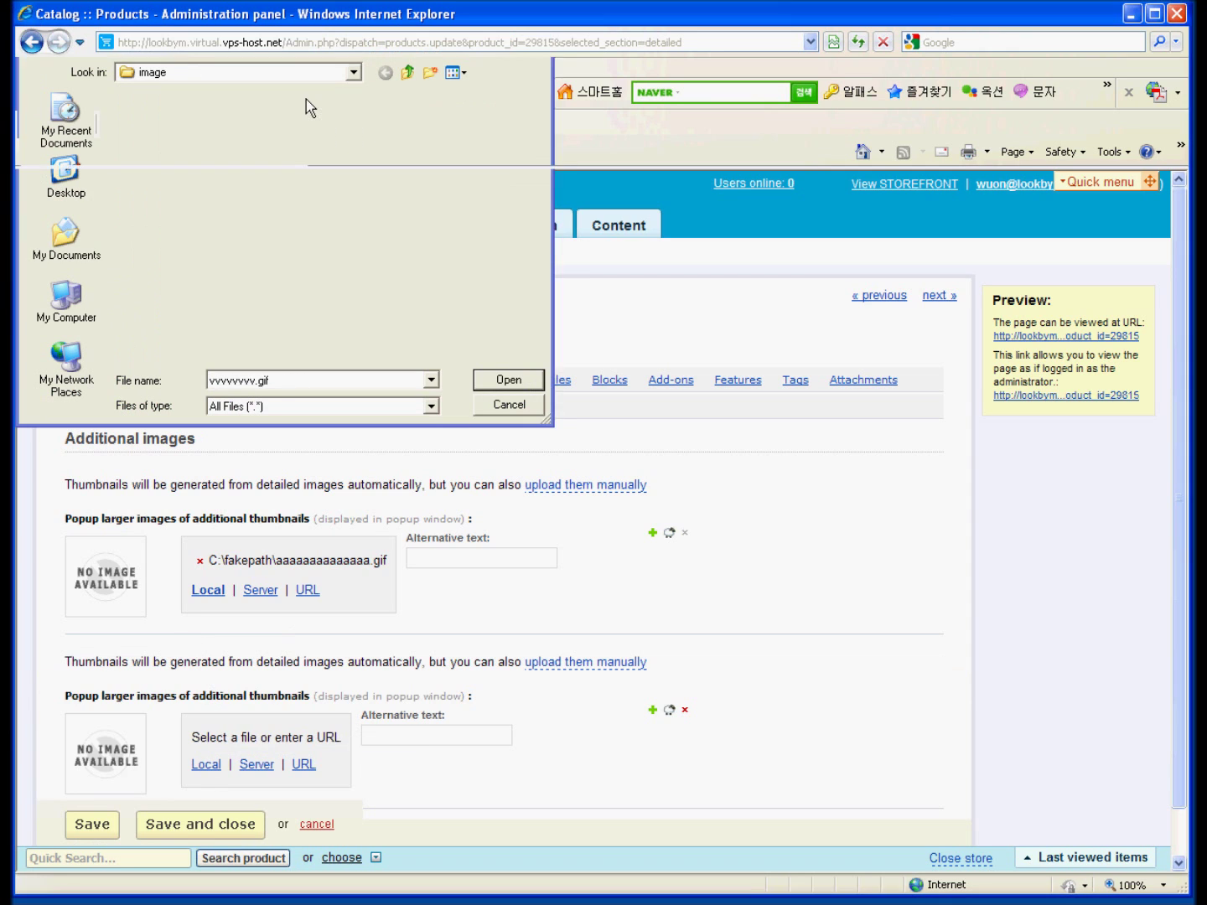
{"action": "left_click", "coordinate": [90, 825]}
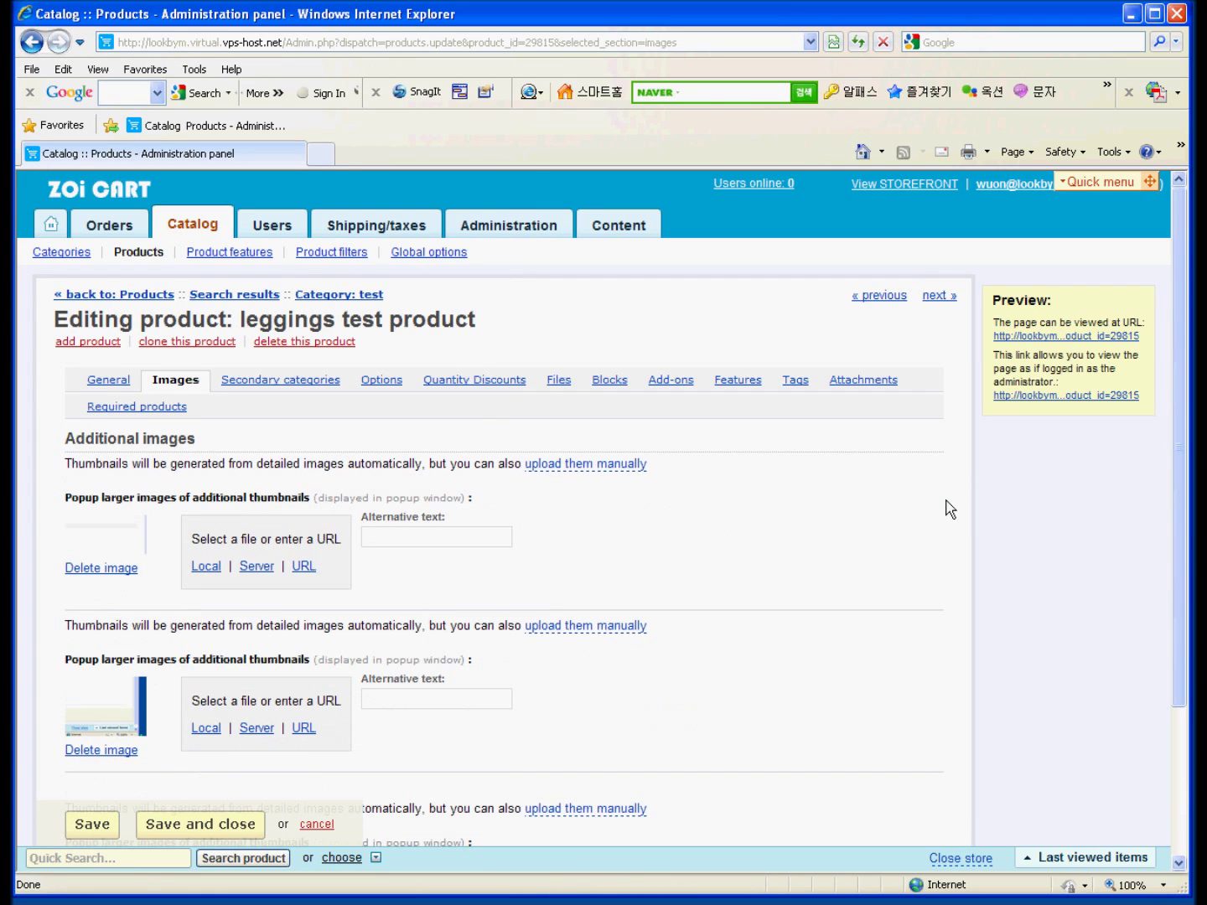
{"action": "left_click", "coordinate": [392, 386]}
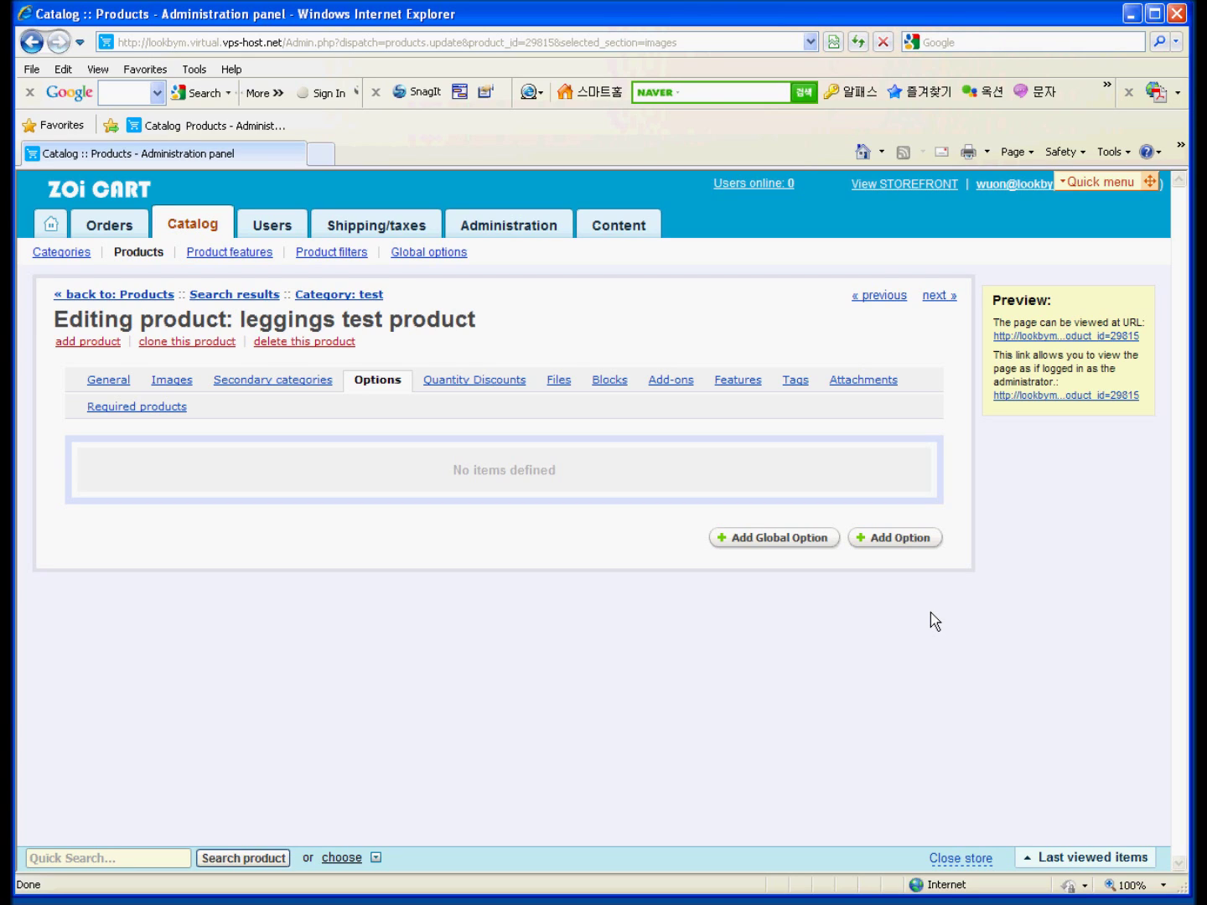
Start adding a new option to the leggings test product.
{"action": "left_click", "coordinate": [894, 542]}
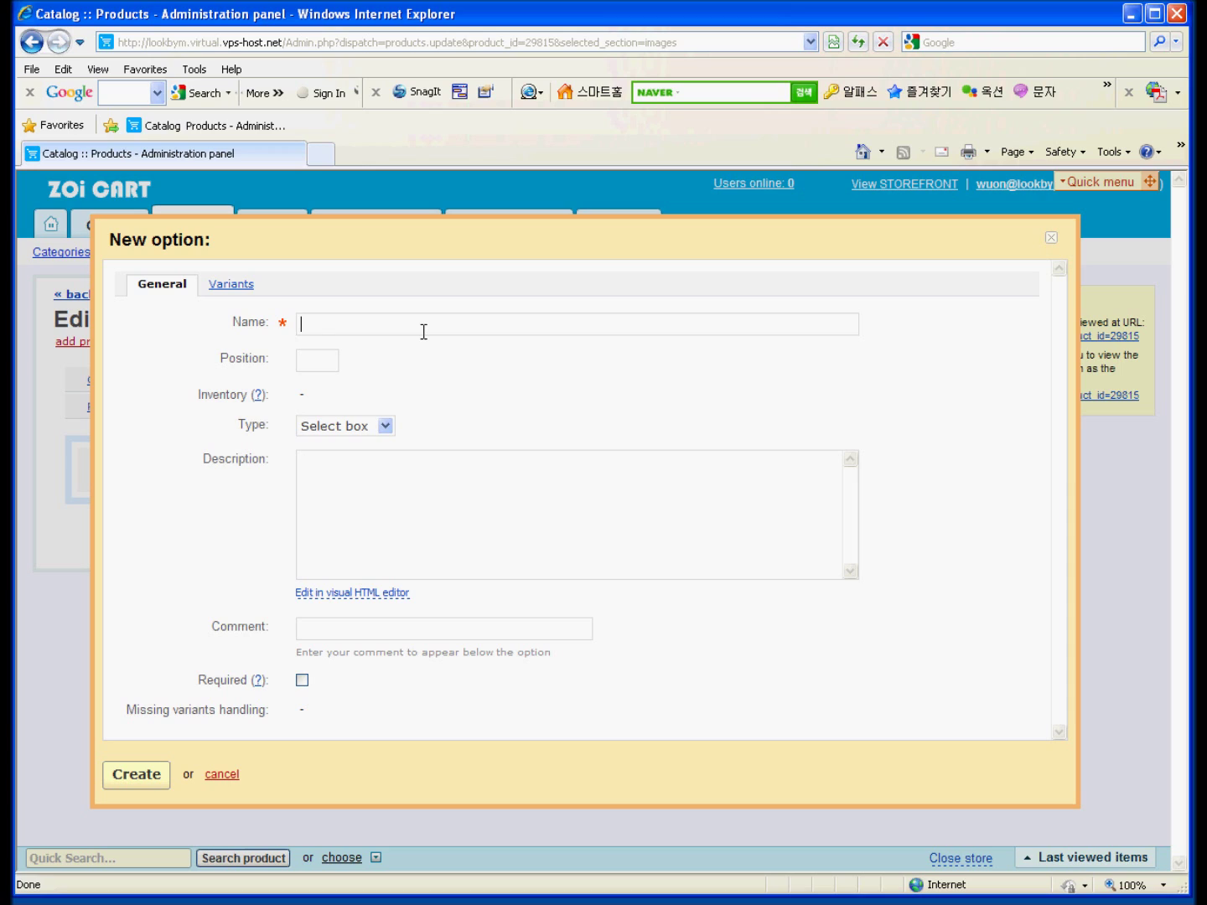
Name the new option COLOR at position 10.
{"action": "type", "text": "Co"}
{"action": "key", "text": "BackSpace"}
{"action": "type", "text": "OLOR"}
{"action": "key", "text": "Tab"}
{"action": "type", "text": "10"}
Add the first variant, red, at position 10.
{"action": "left_click", "coordinate": [220, 285]}
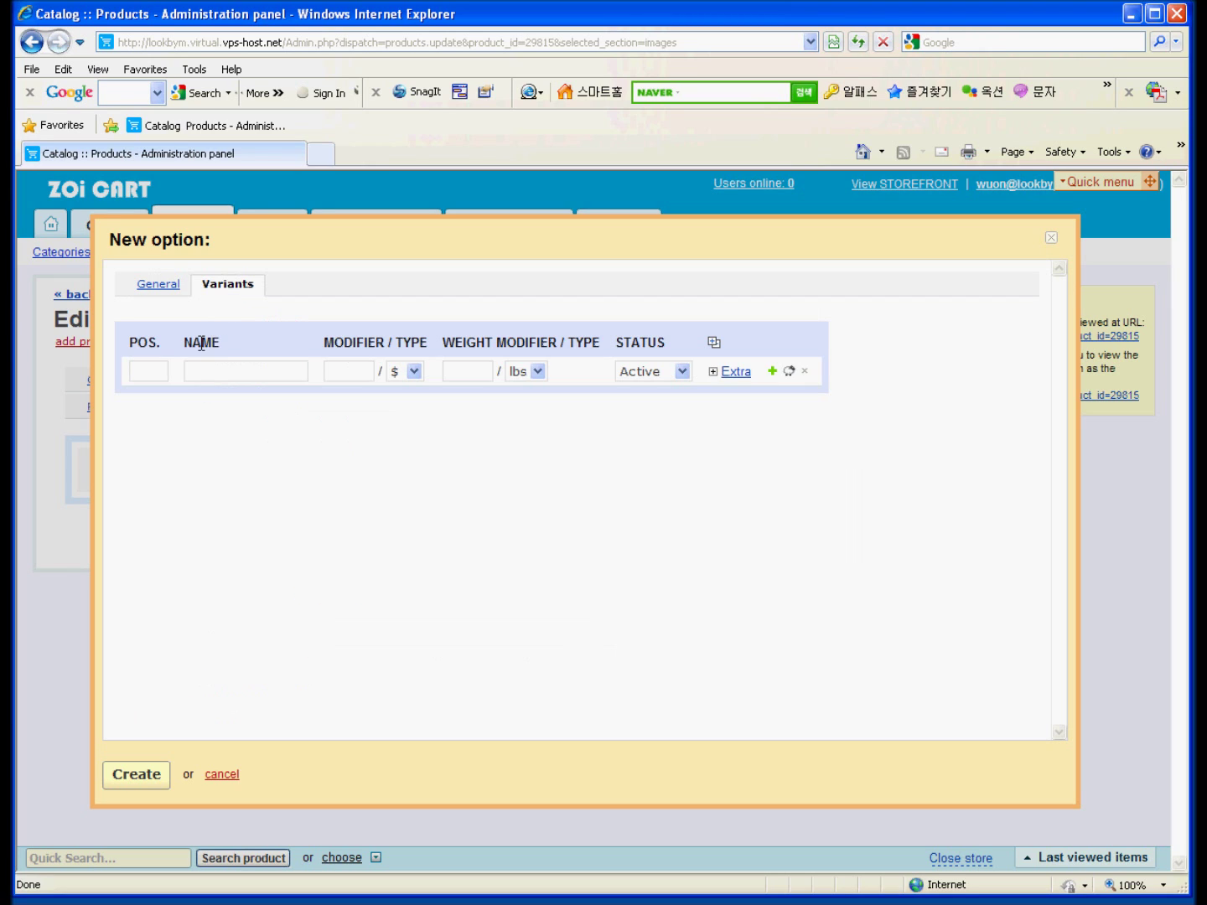
{"action": "left_click", "coordinate": [148, 371]}
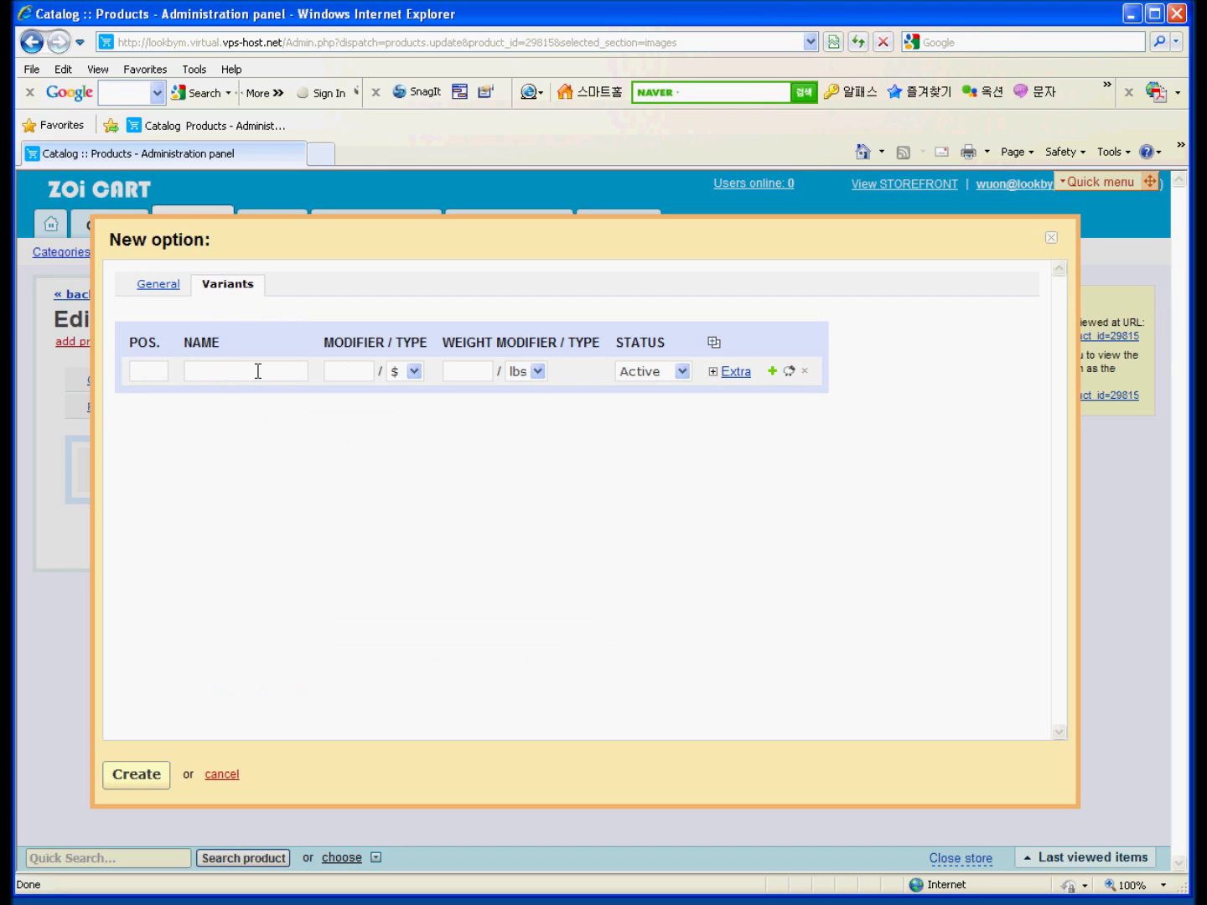
{"action": "type", "text": "10"}
{"action": "type", "text": "red"}
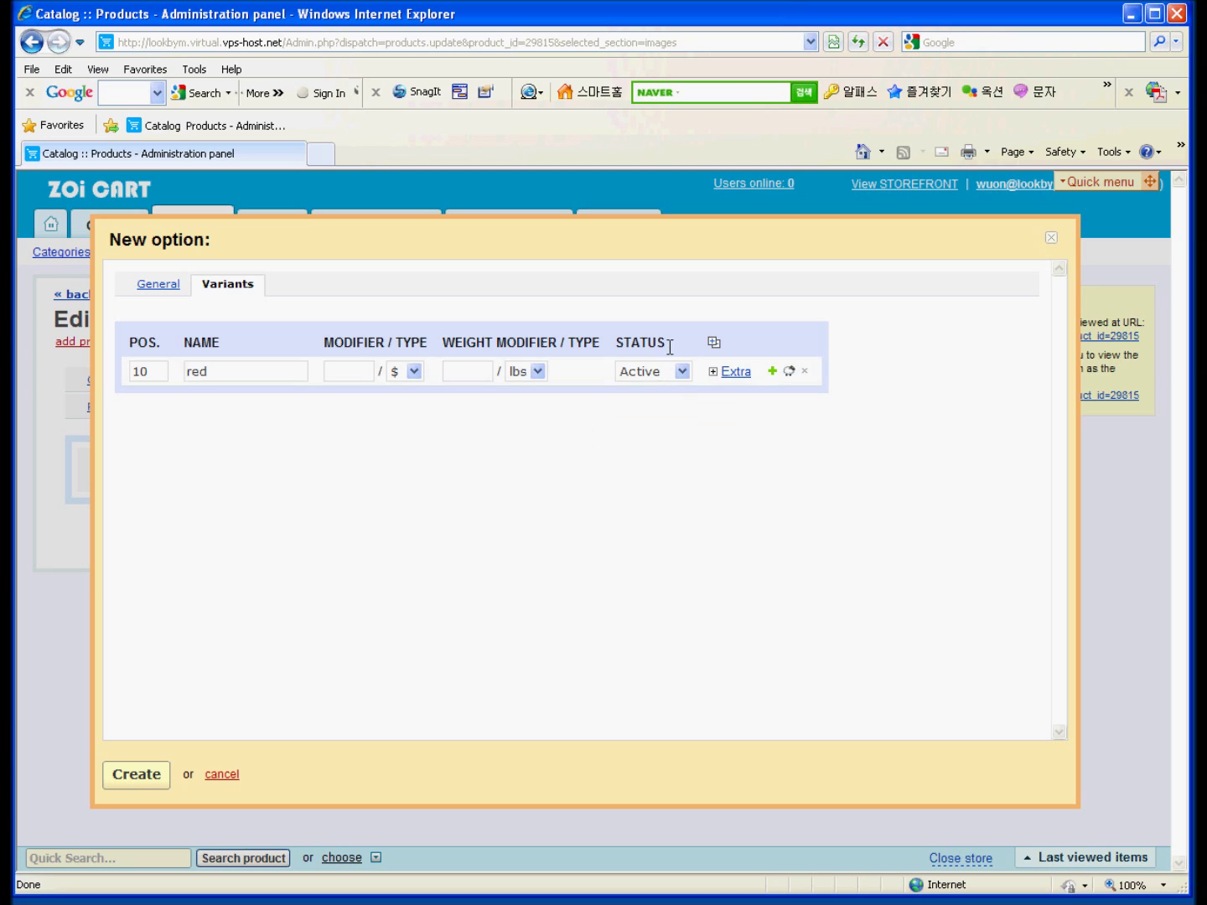
Give the red variant the icon red.gif.
{"action": "left_click", "coordinate": [710, 370]}
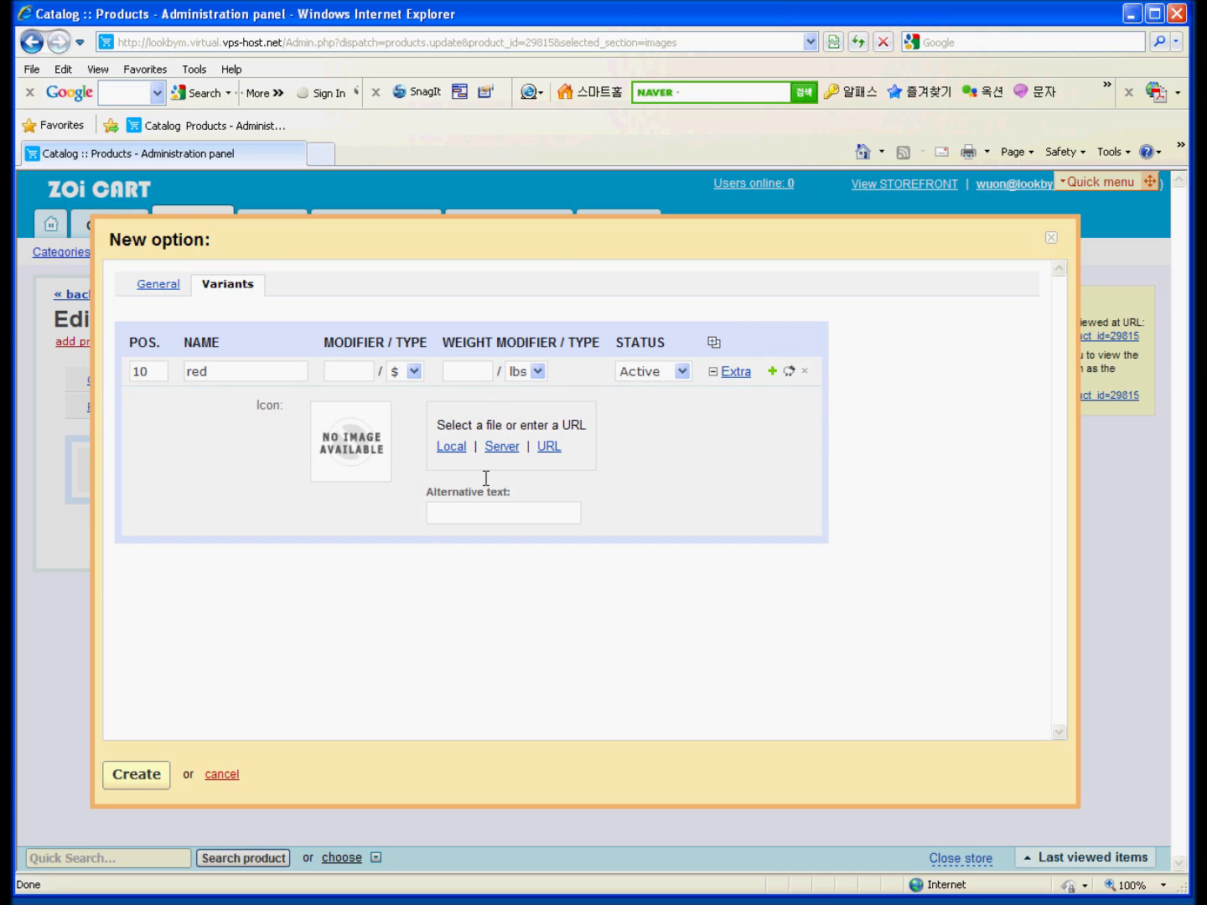
{"action": "left_click", "coordinate": [451, 446]}
{"action": "left_click", "coordinate": [151, 328]}
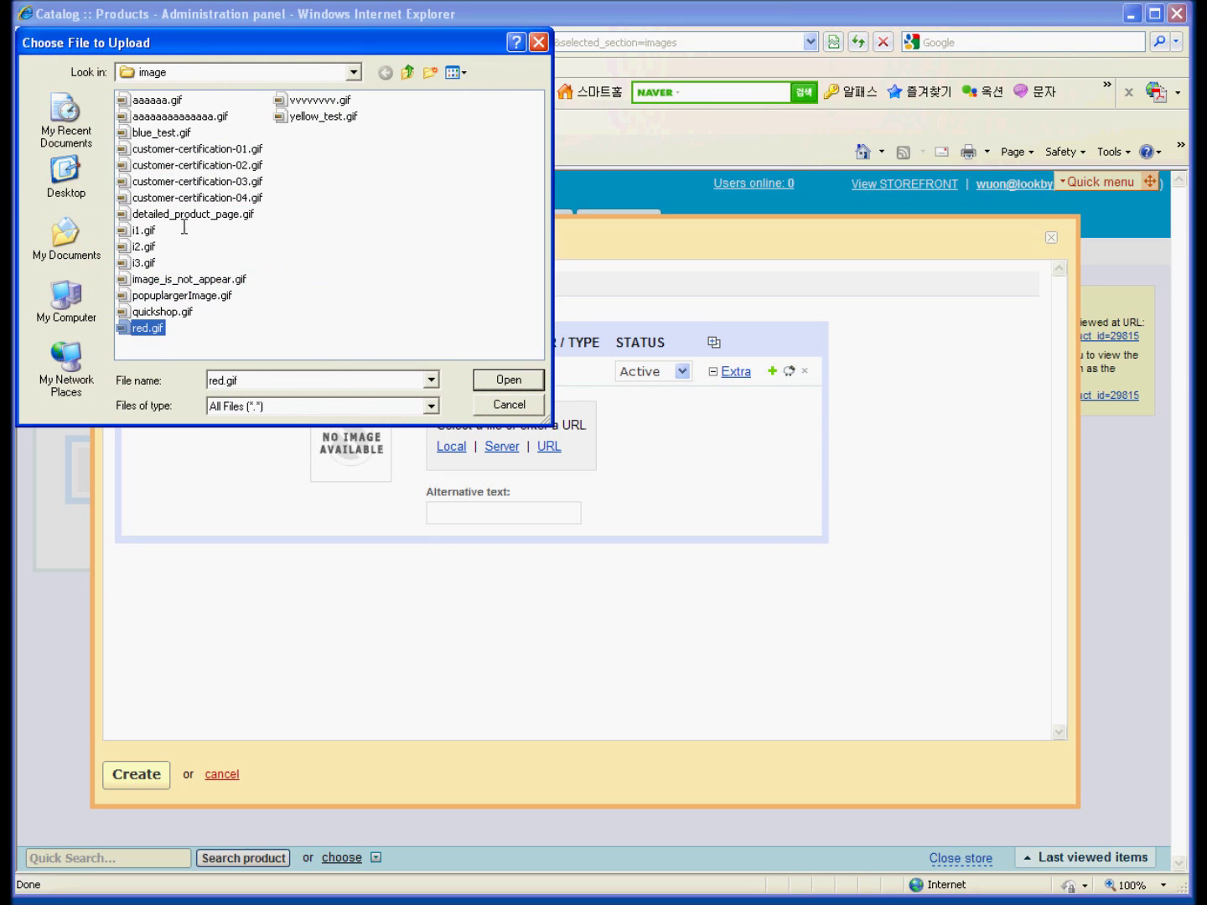
{"action": "double_click", "coordinate": [151, 328]}
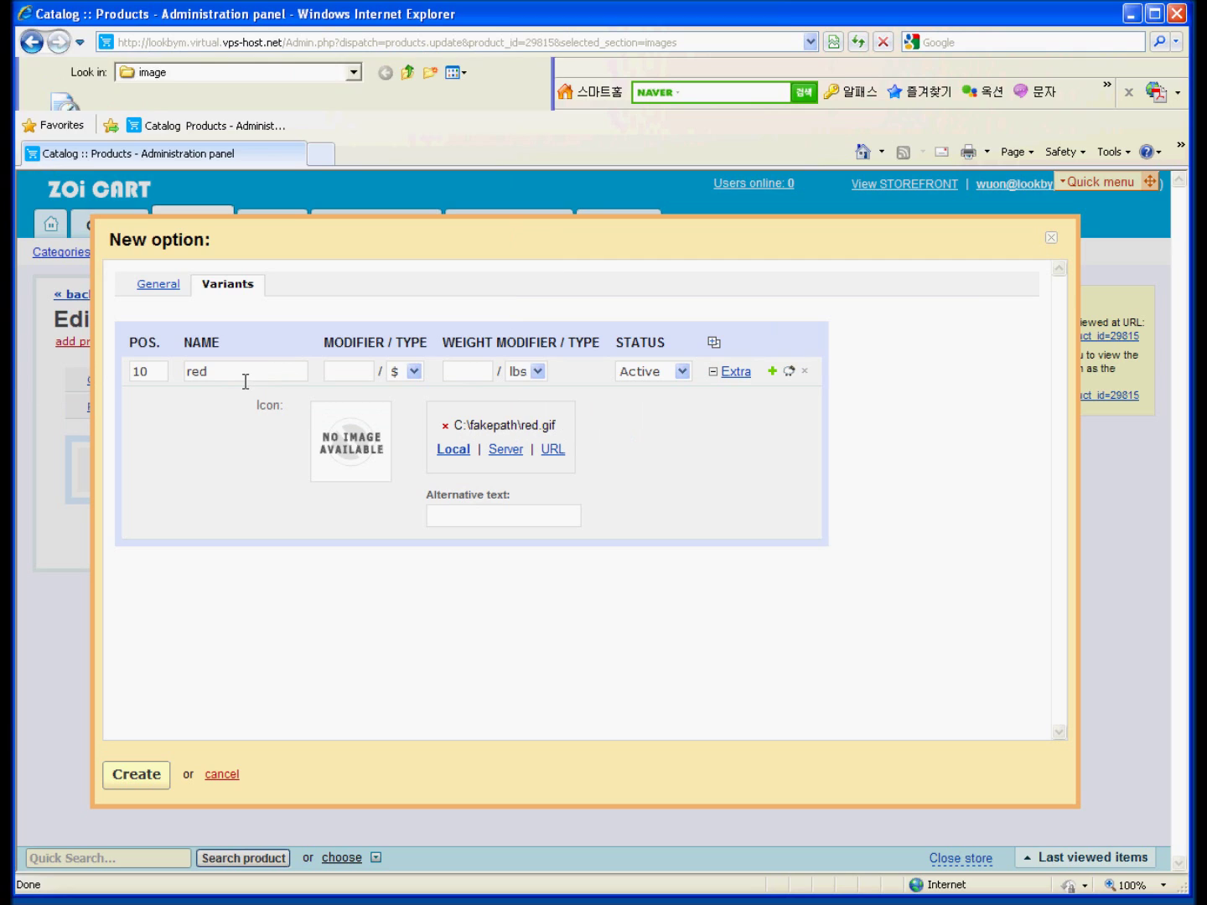
Add a blue variant at position 20 with the icon blue_test.gif.
{"action": "left_click", "coordinate": [772, 371]}
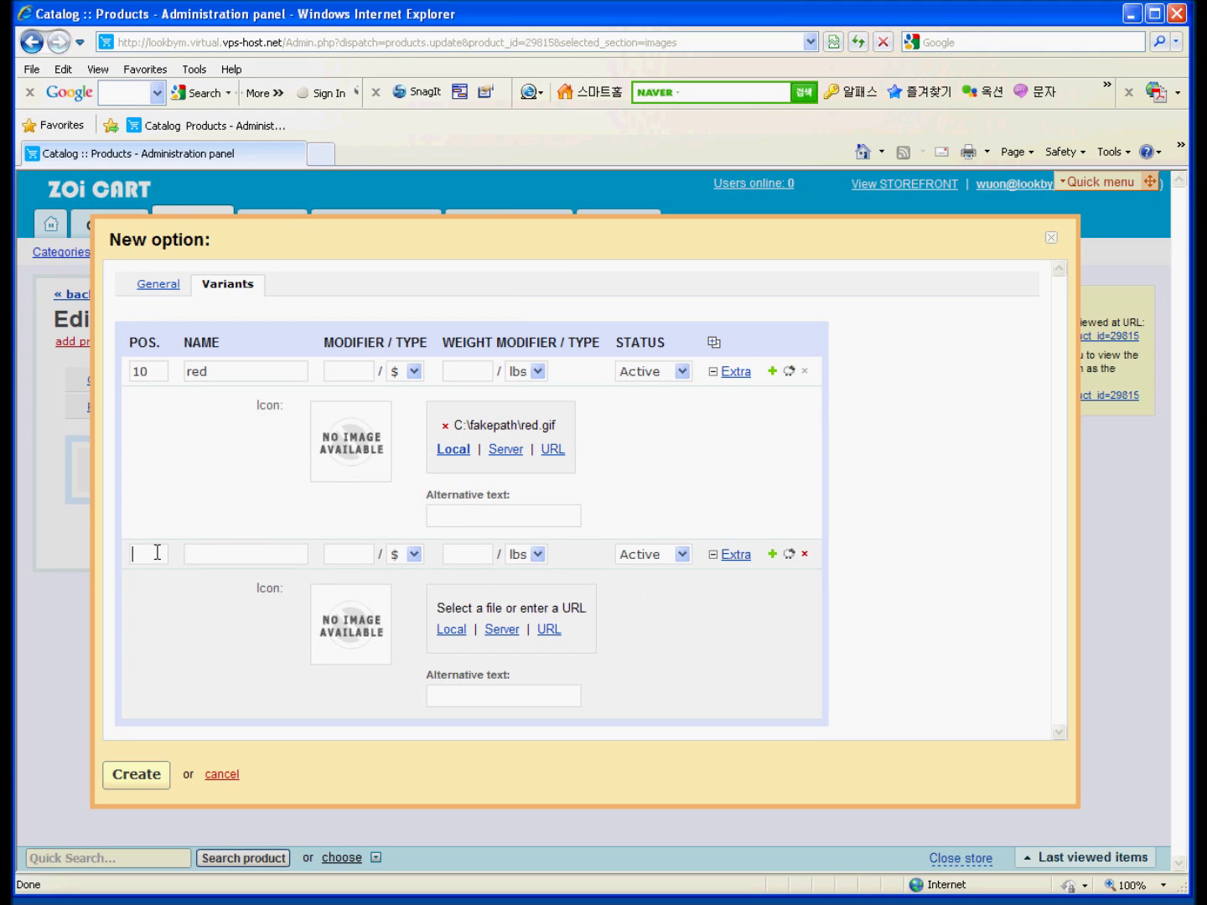
{"action": "type", "text": "20"}
{"action": "left_click", "coordinate": [227, 560]}
{"action": "type", "text": "blue"}
{"action": "left_click", "coordinate": [446, 624]}
{"action": "left_click", "coordinate": [200, 213]}
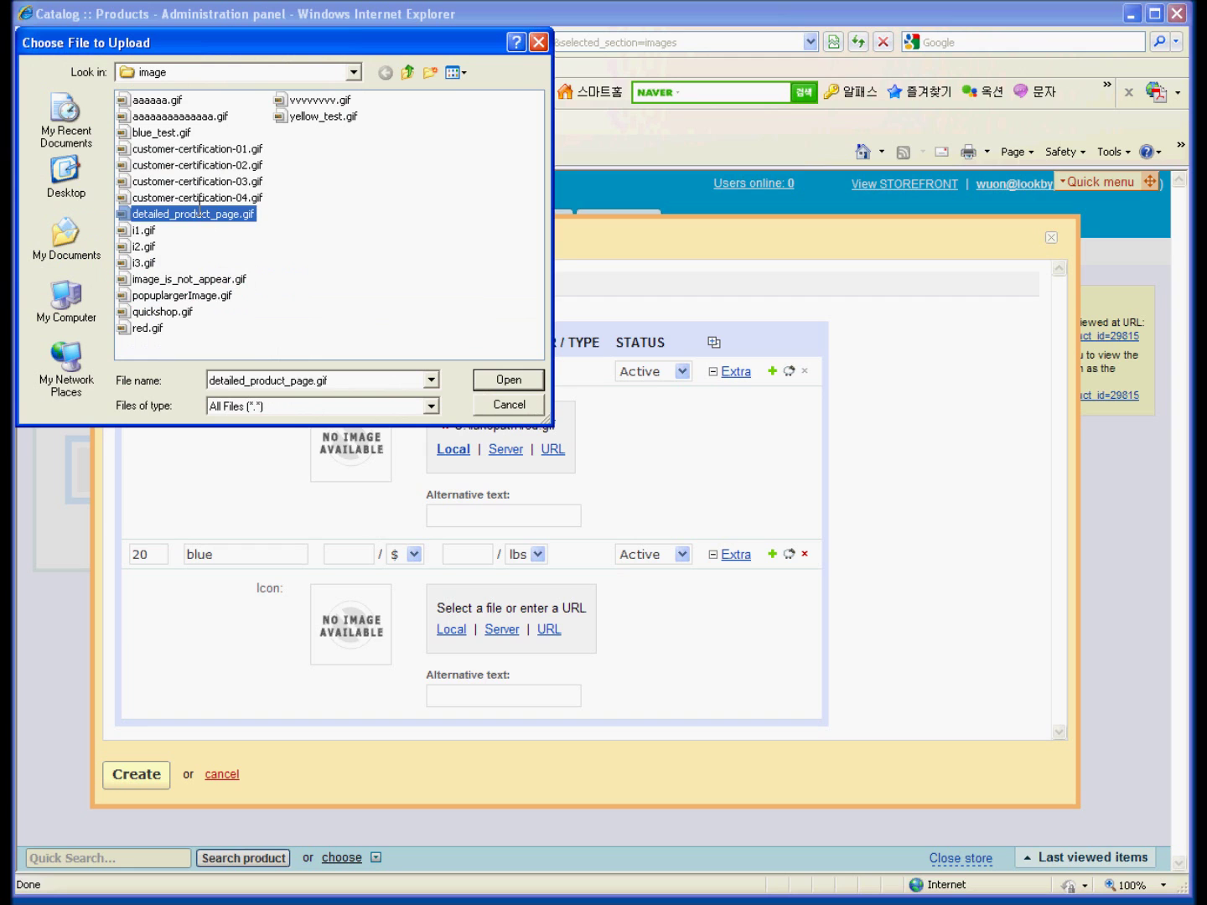
{"action": "key", "text": "b"}
{"action": "double_click", "coordinate": [148, 131]}
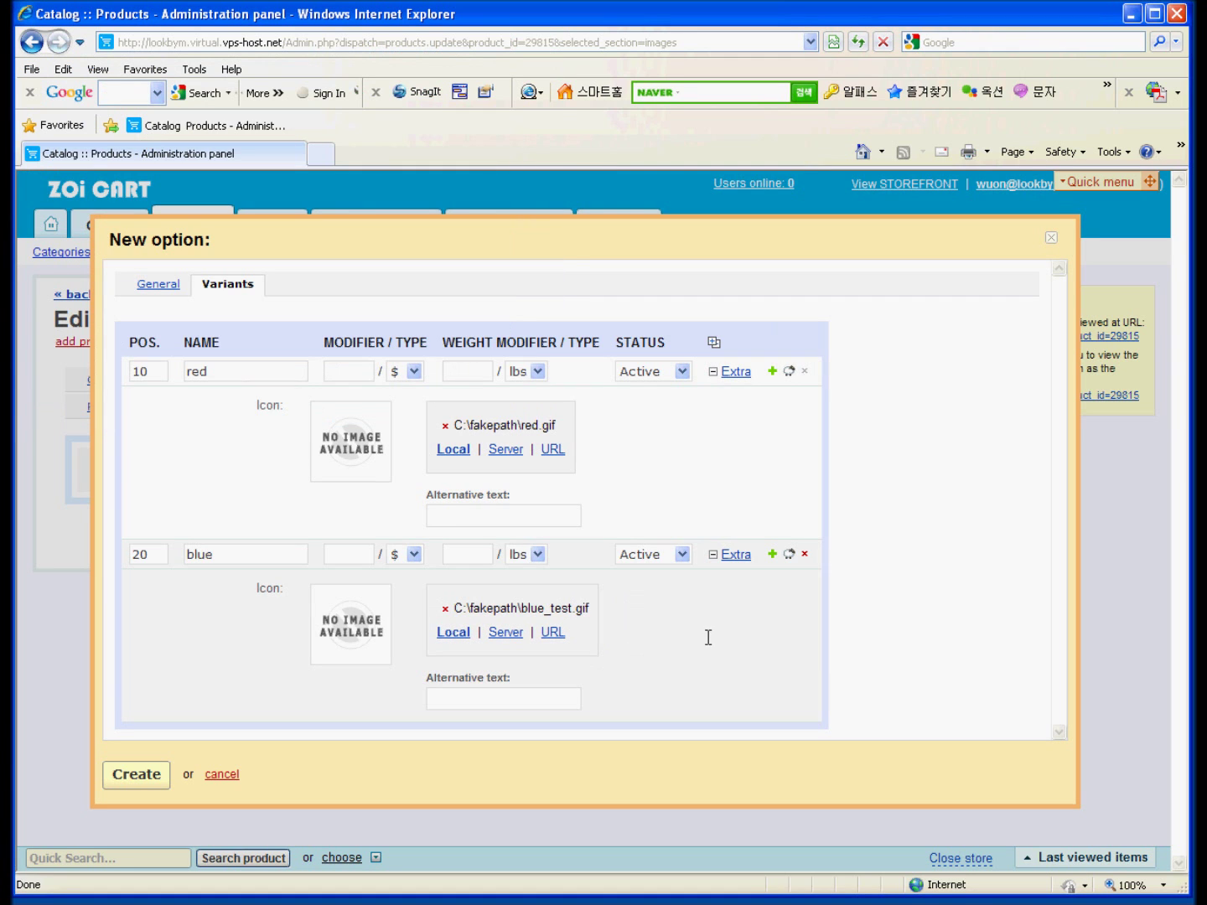
Add a yellow variant at position 30 with icon yellow_test.gif and create the option.
{"action": "left_click", "coordinate": [772, 553]}
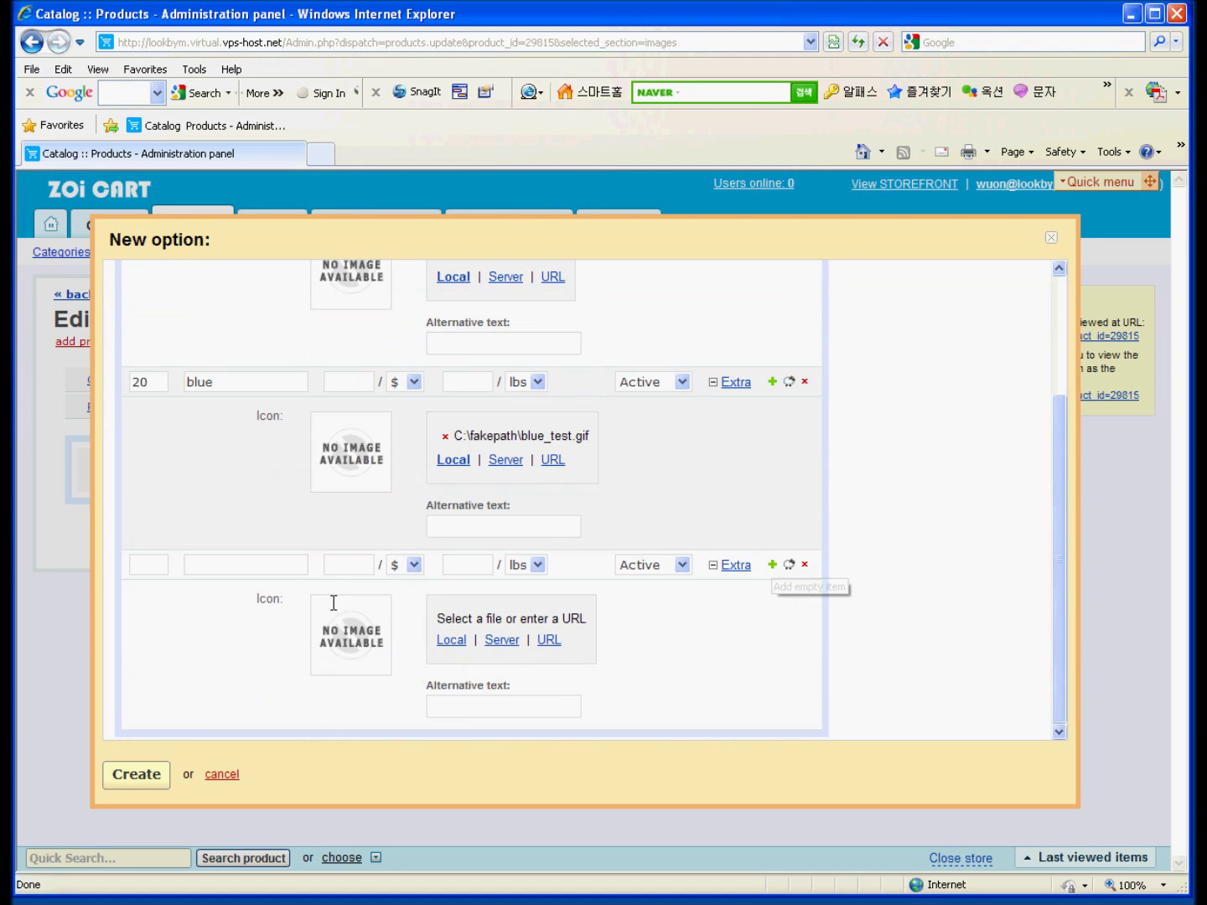
{"action": "left_click", "coordinate": [166, 560]}
{"action": "type", "text": "30"}
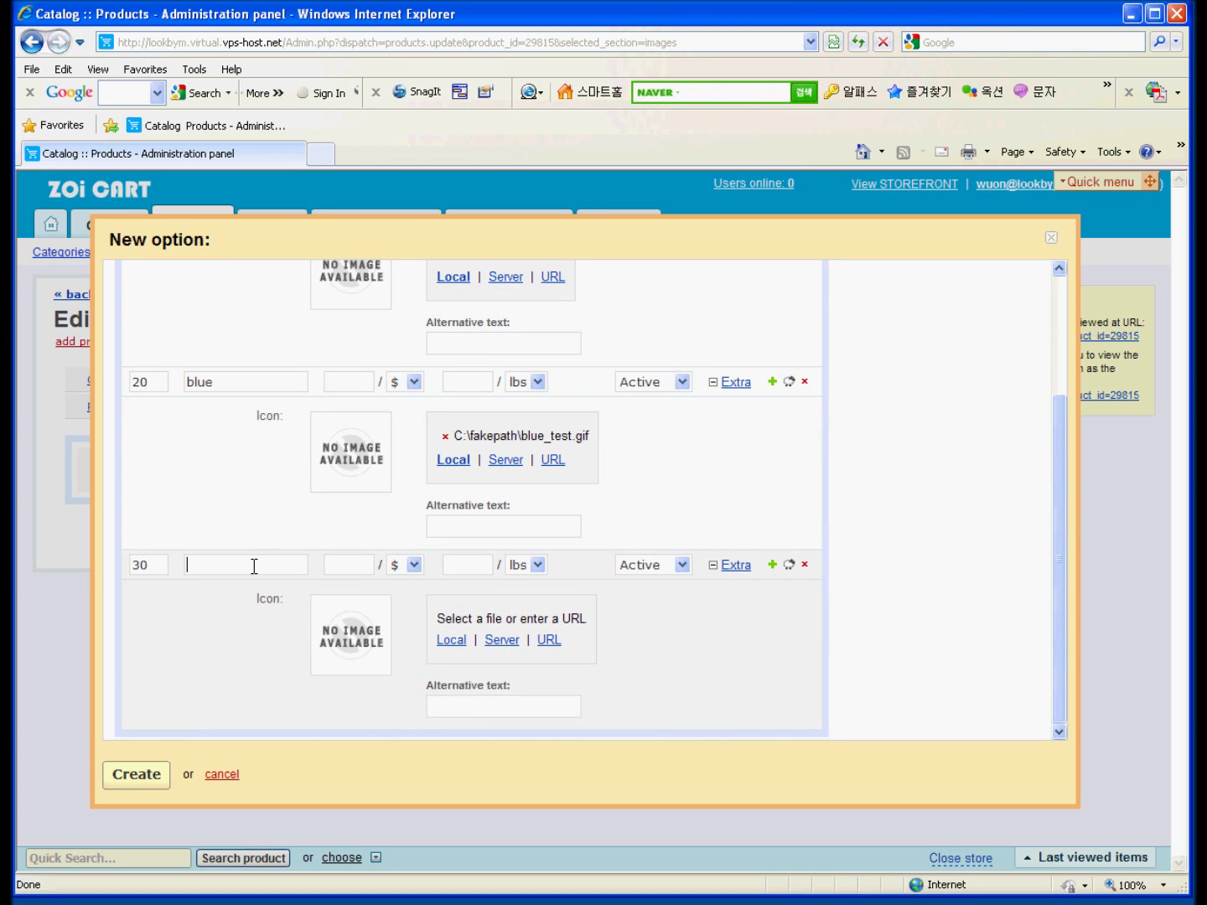
{"action": "type", "text": "yellow"}
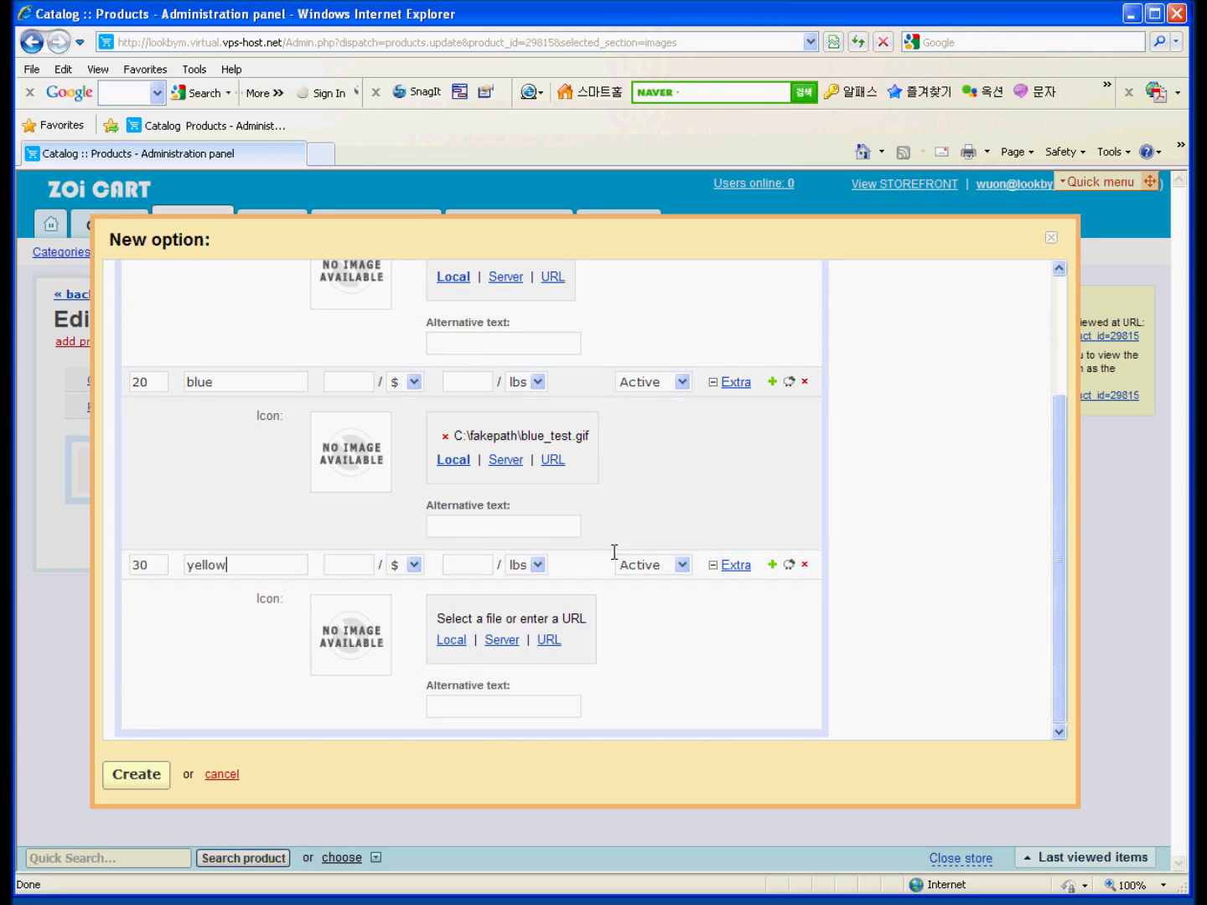
{"action": "left_click", "coordinate": [713, 564]}
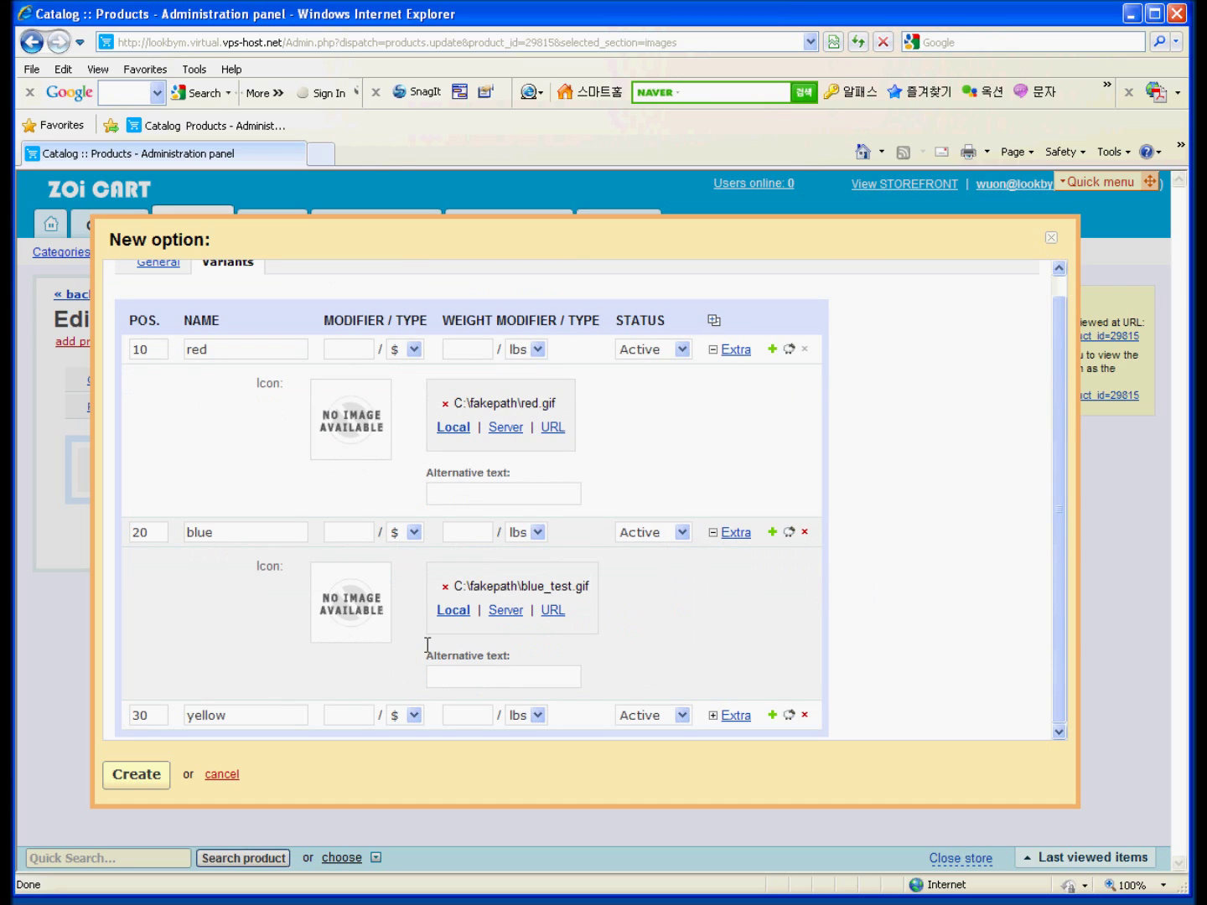
{"action": "left_click", "coordinate": [772, 714]}
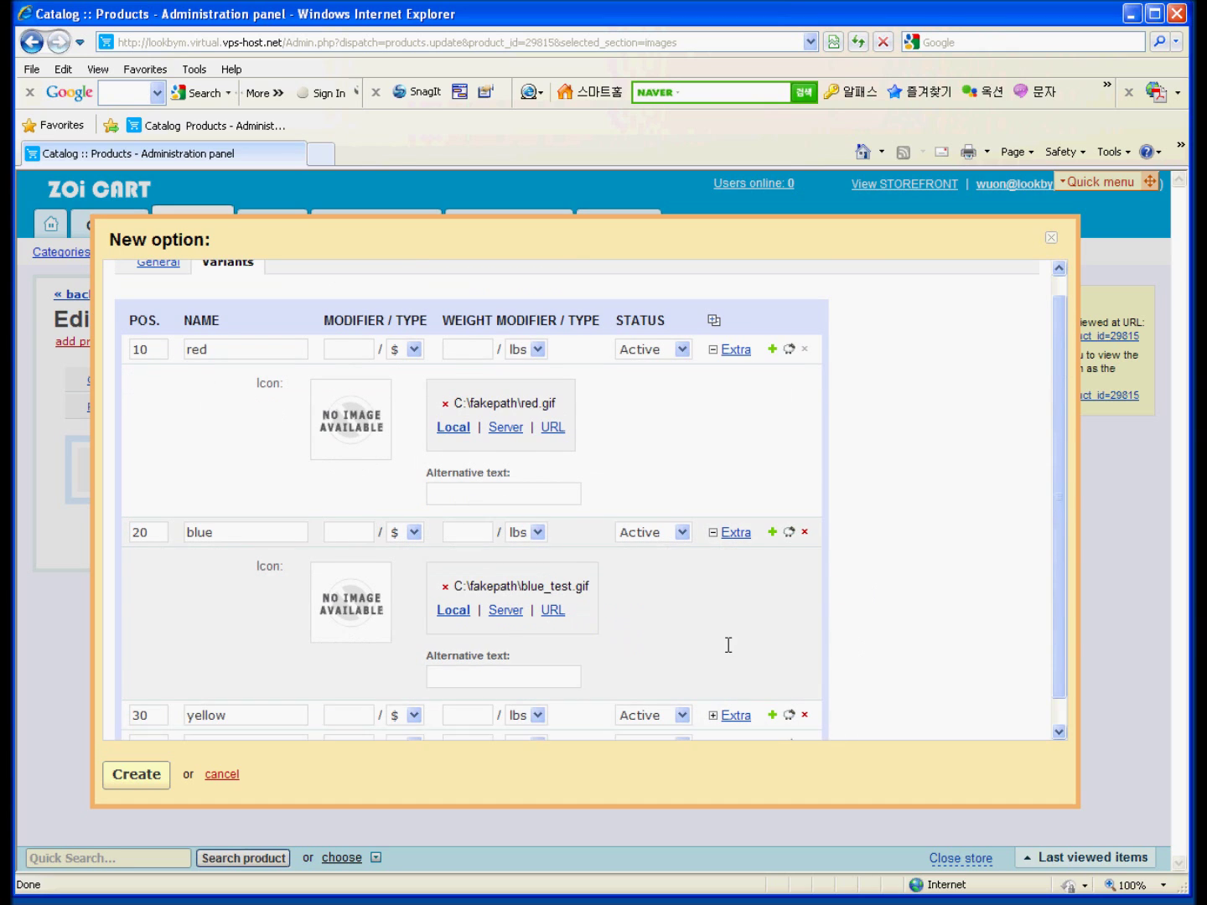
{"action": "scroll", "coordinate": [728, 644], "scroll_direction": "down", "scroll_amount": 1}
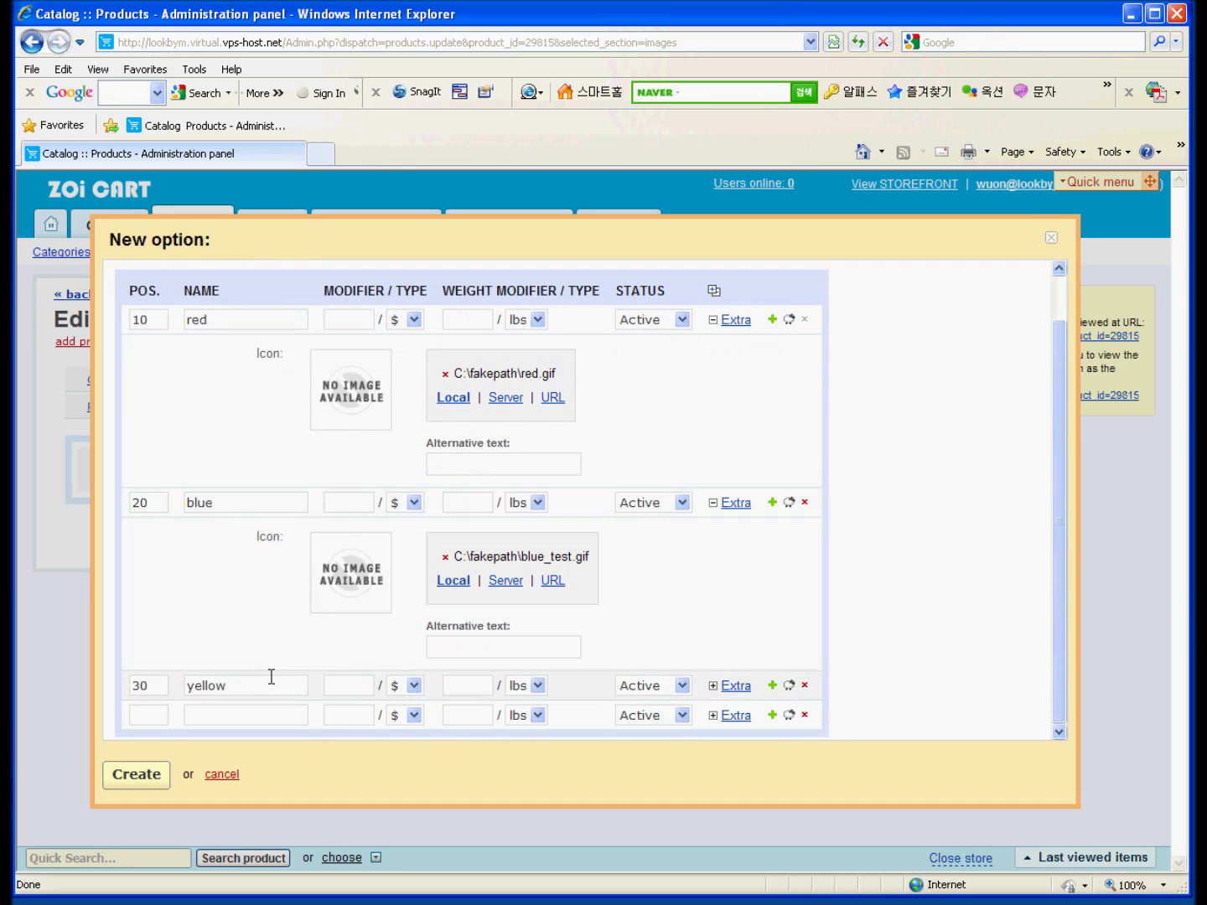
{"action": "left_click", "coordinate": [772, 713]}
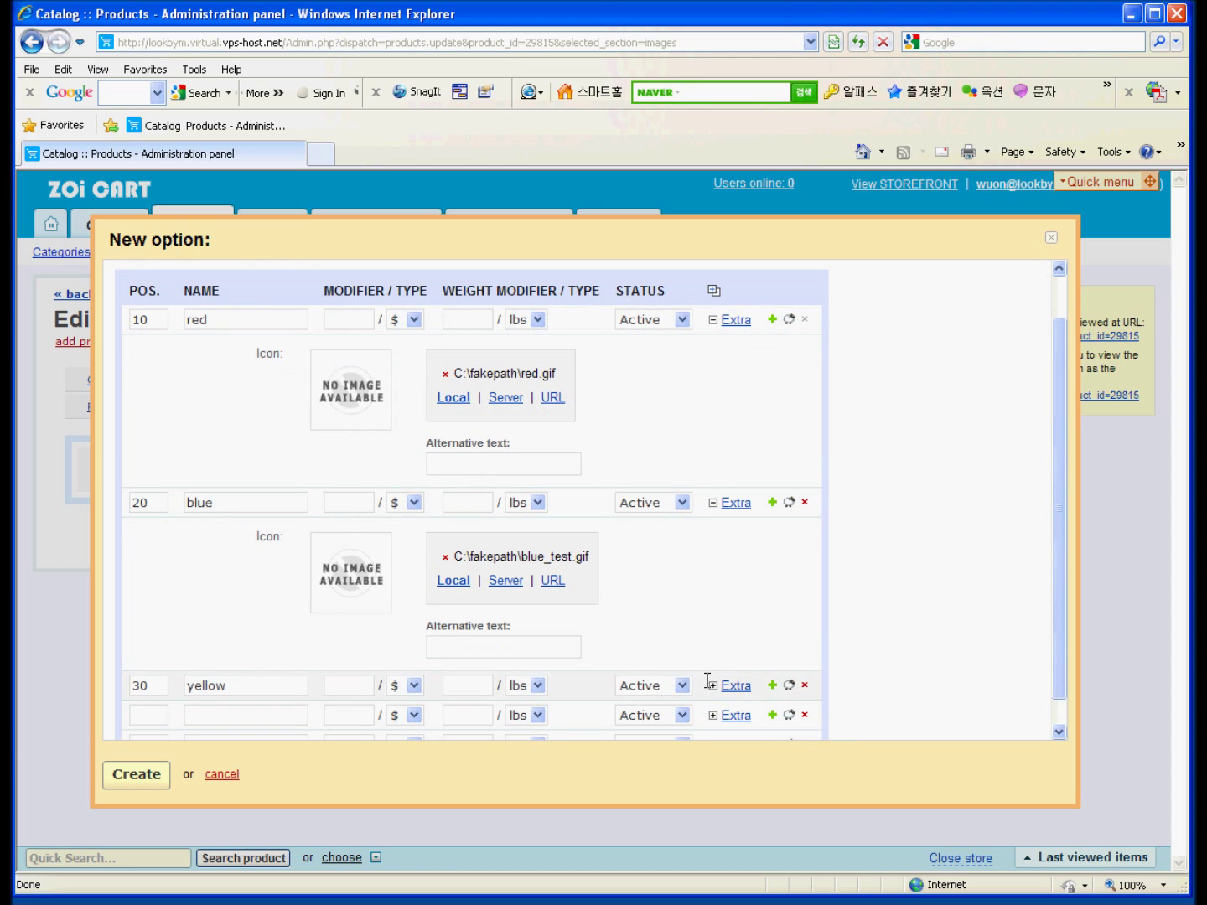
{"action": "left_click", "coordinate": [711, 685]}
{"action": "scroll", "coordinate": [592, 614], "scroll_direction": "down", "scroll_amount": 5}
{"action": "left_click", "coordinate": [451, 580]}
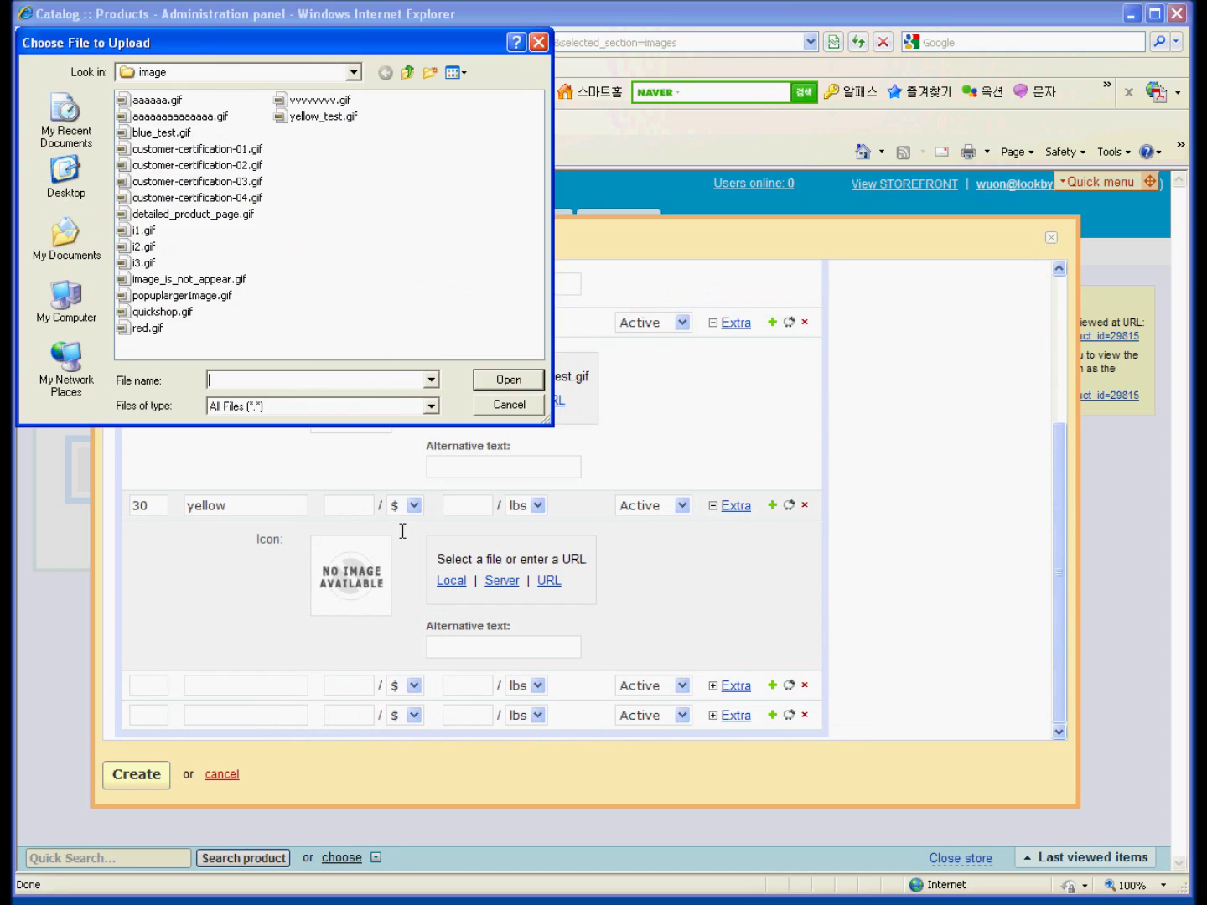
{"action": "double_click", "coordinate": [321, 115]}
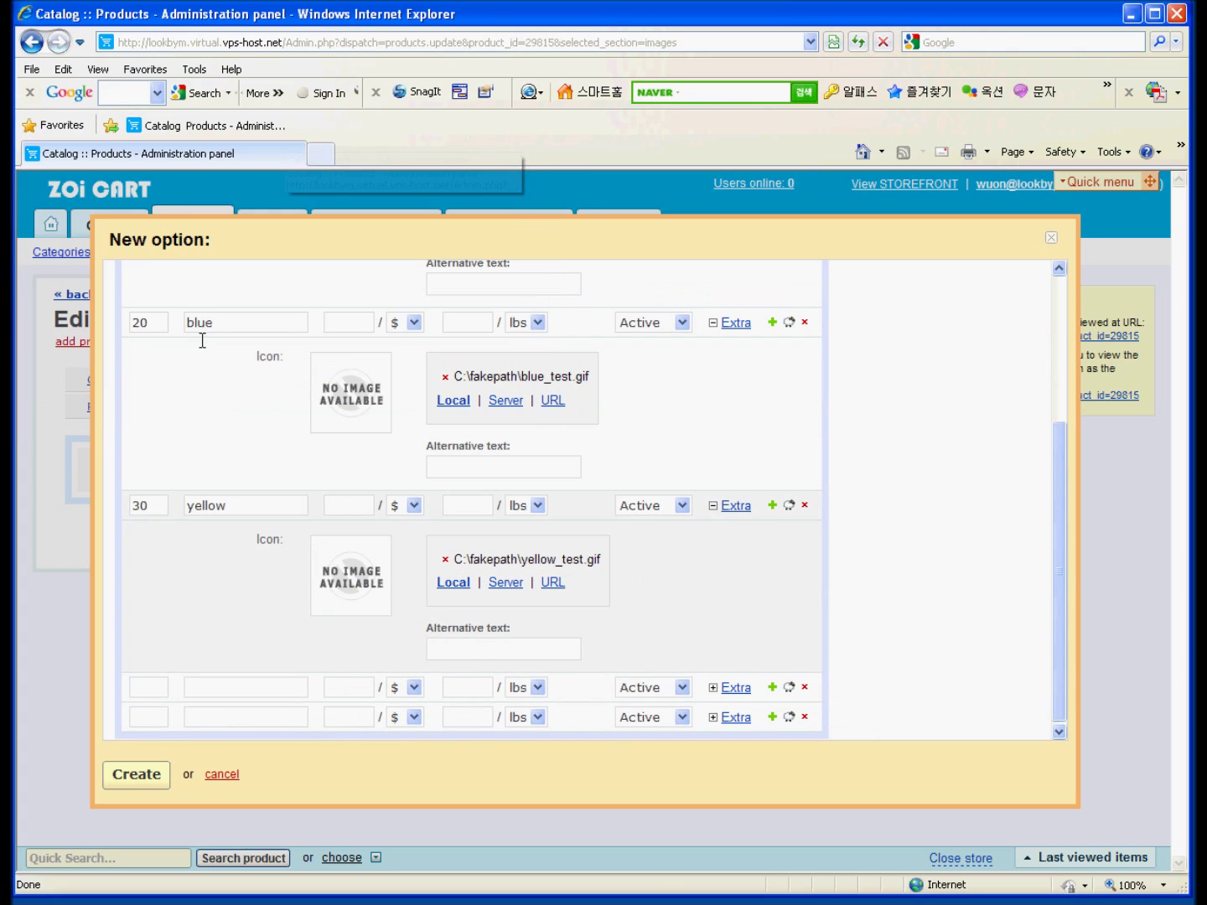
{"action": "left_click", "coordinate": [136, 771]}
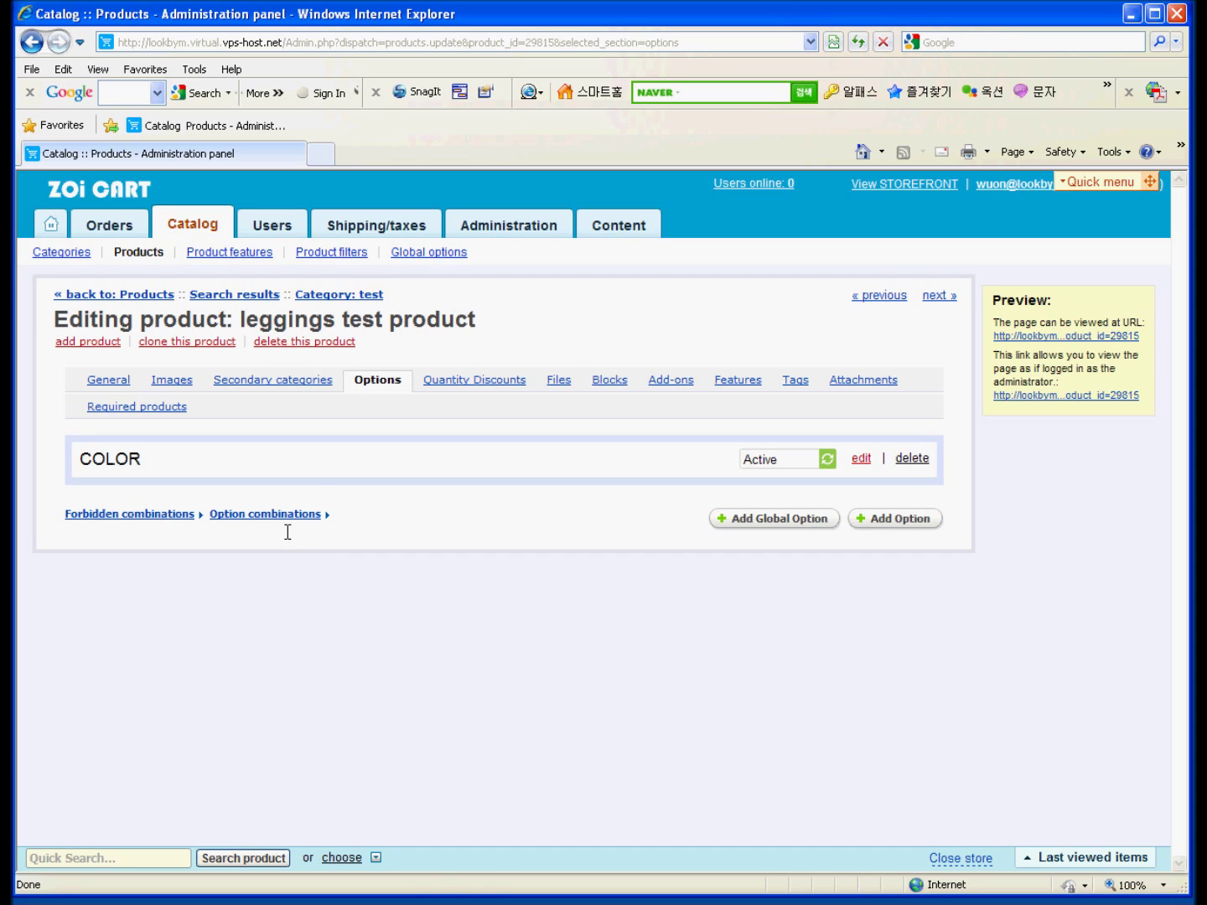
Edit the COLOR option, tick its Inventory checkbox, and save.
{"action": "left_click", "coordinate": [859, 458]}
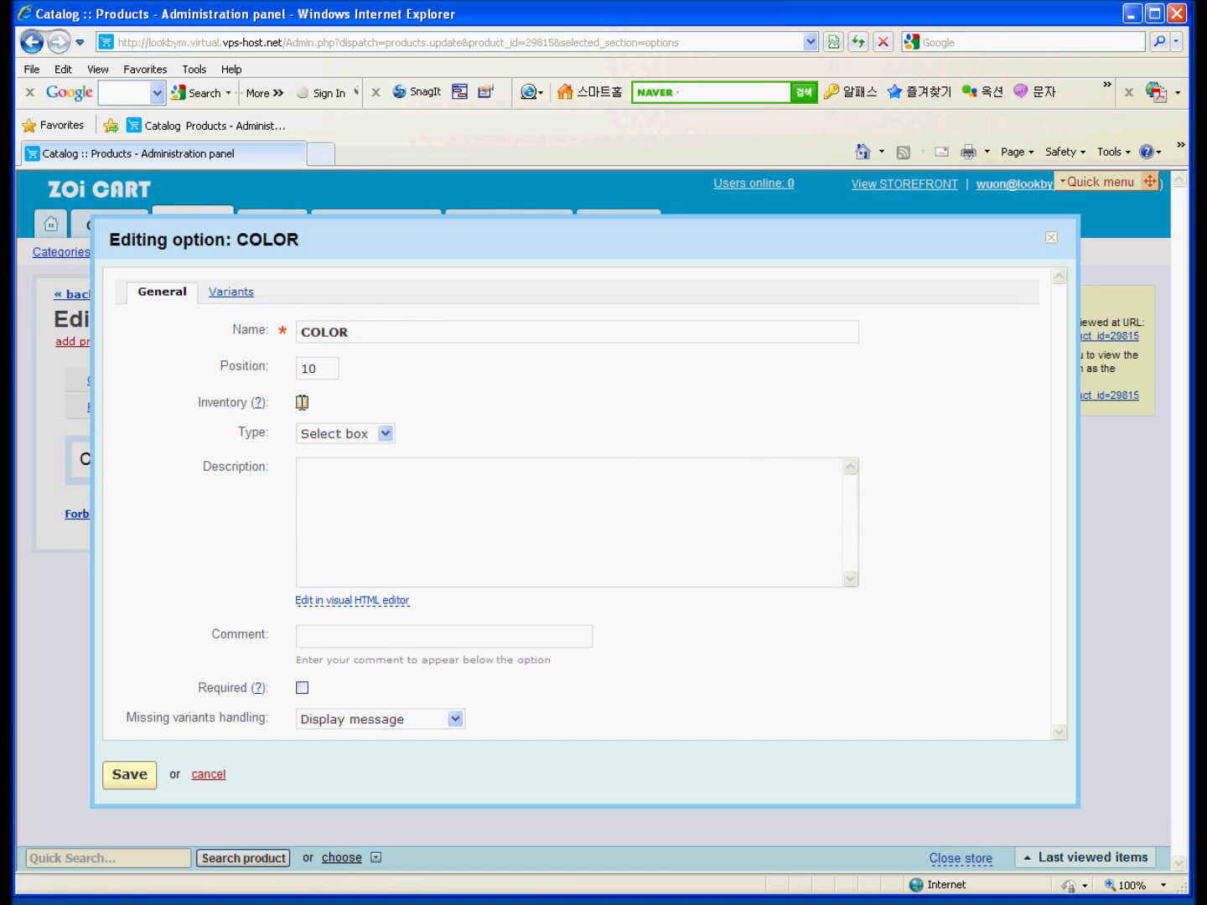
{"action": "left_click", "coordinate": [302, 402]}
{"action": "left_click", "coordinate": [130, 774]}
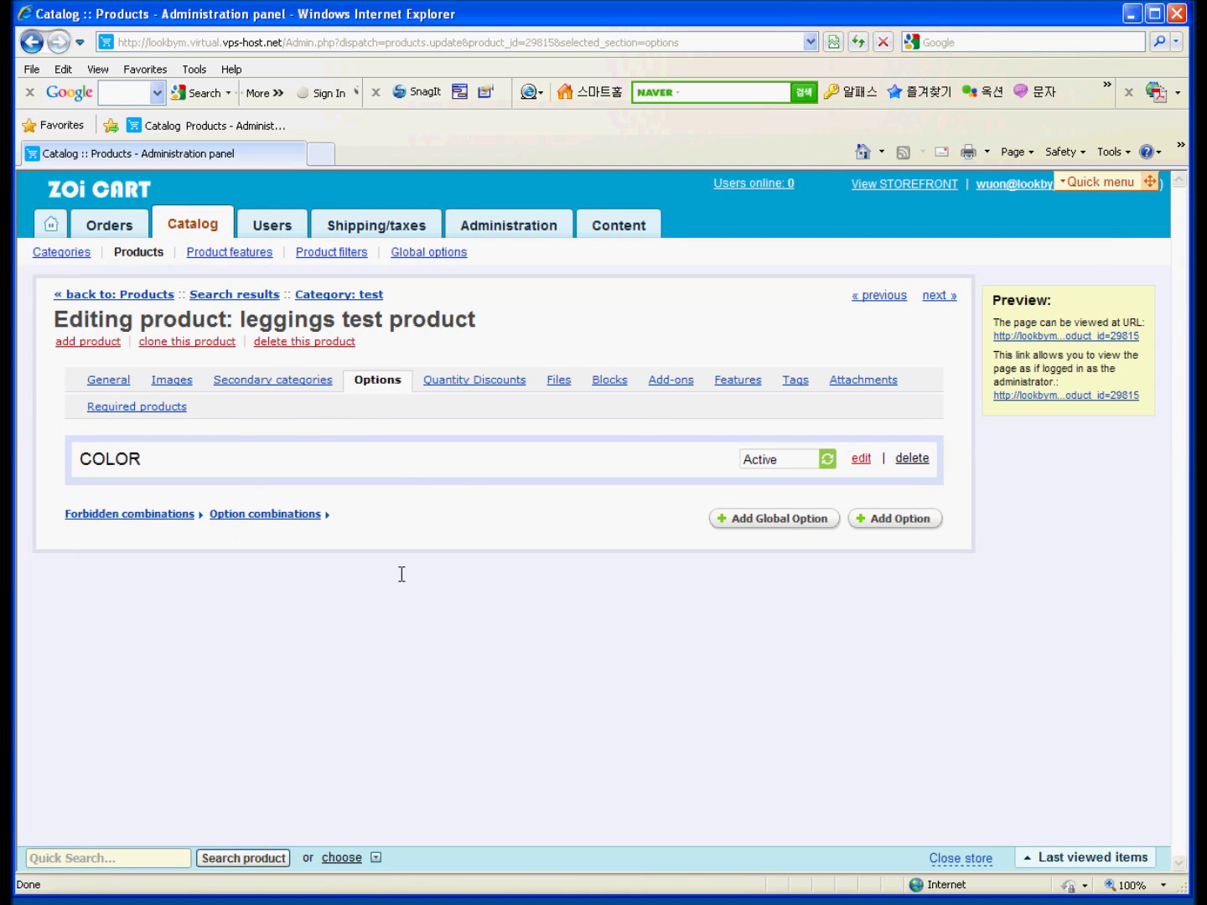
Rebuild the option combinations to generate red, blue and yellow inventory rows.
{"action": "left_click", "coordinate": [256, 515]}
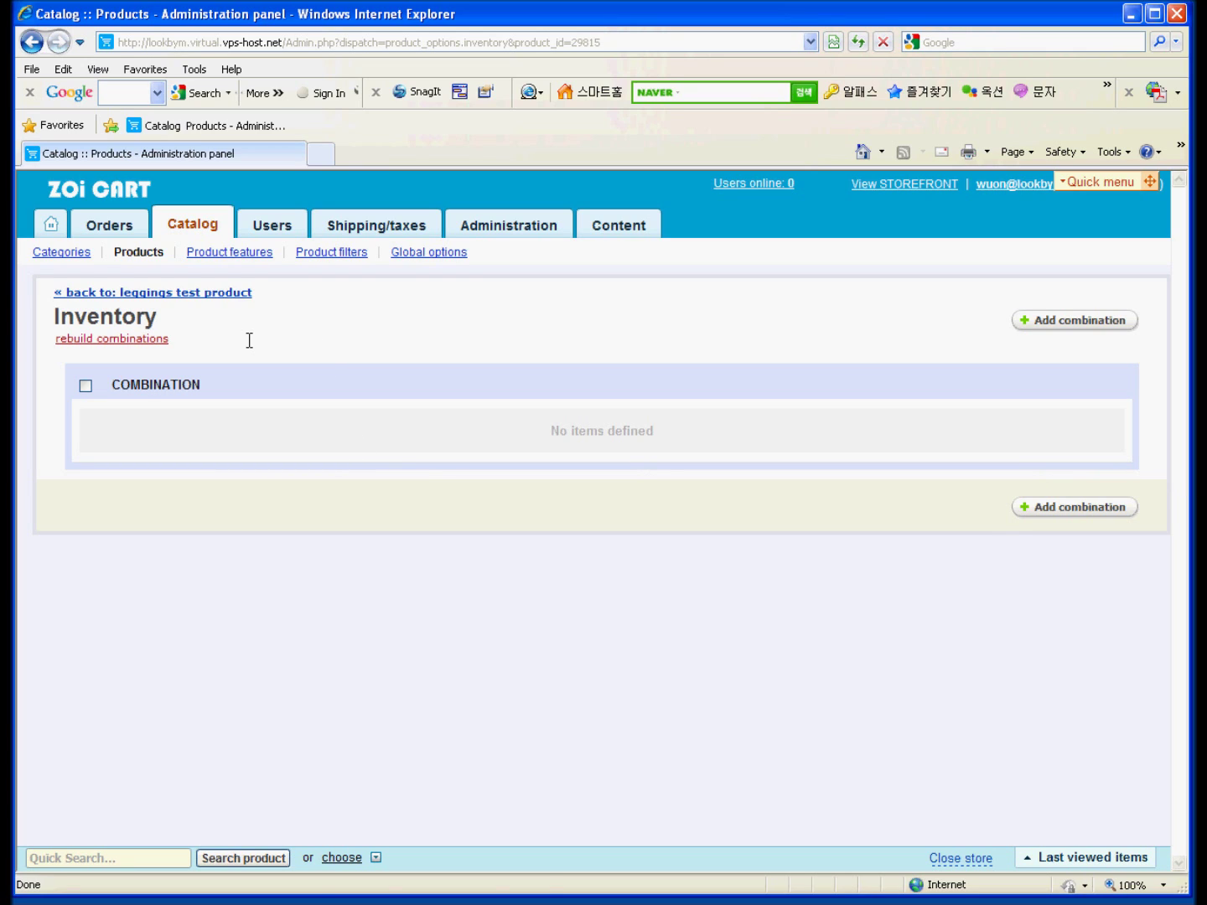
{"action": "left_click", "coordinate": [121, 340]}
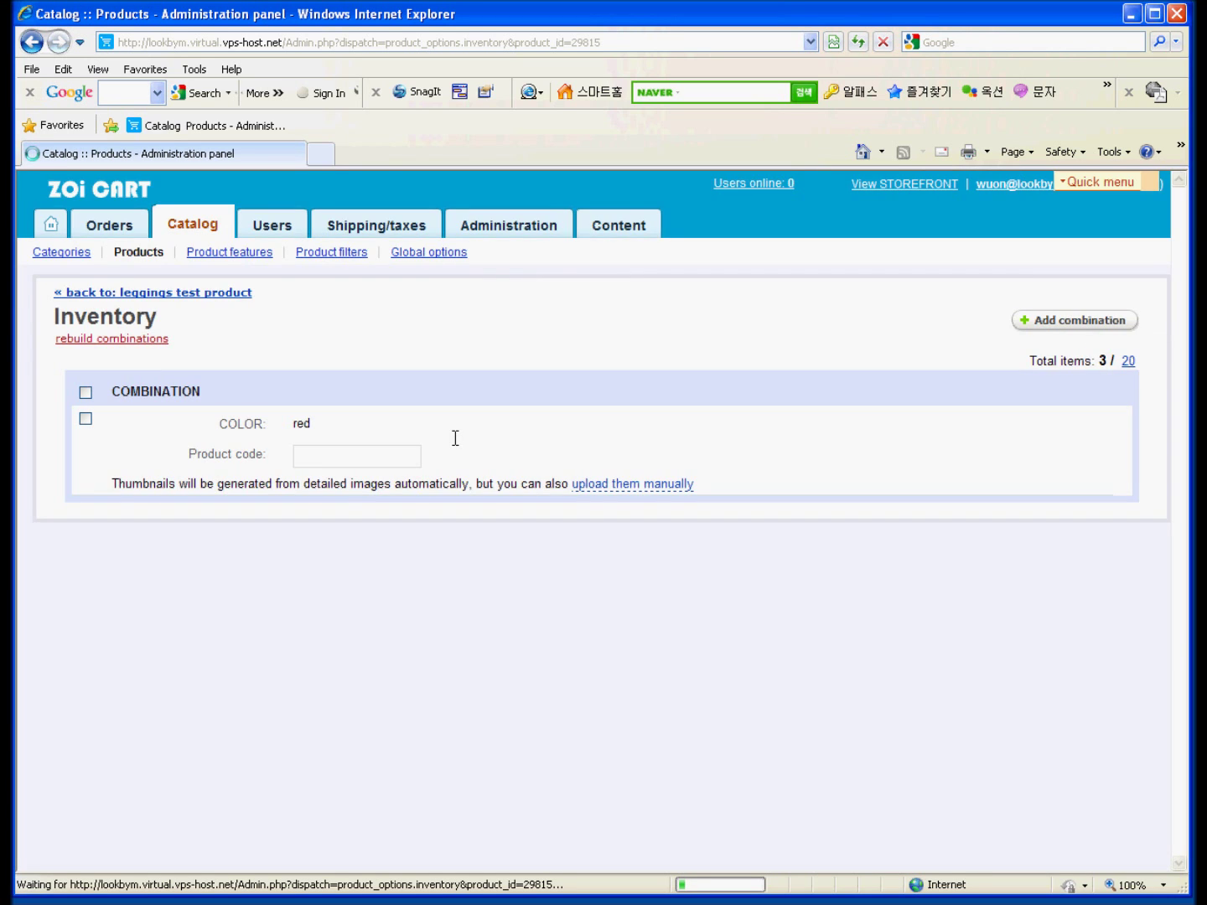
{"action": "scroll", "coordinate": [457, 406], "scroll_direction": "down", "scroll_amount": 5}
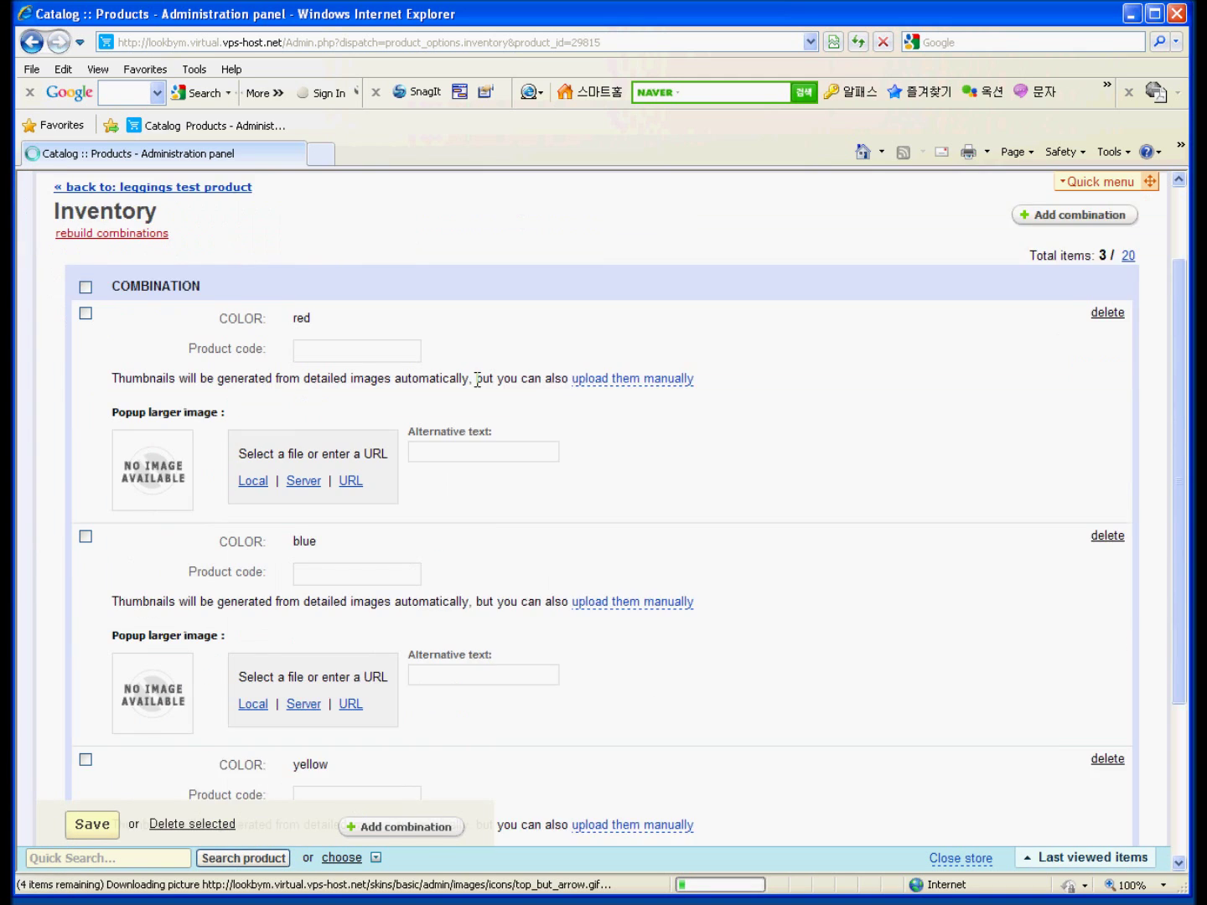
{"action": "scroll", "coordinate": [377, 329], "scroll_direction": "up", "scroll_amount": 3}
{"action": "left_click", "coordinate": [363, 325]}
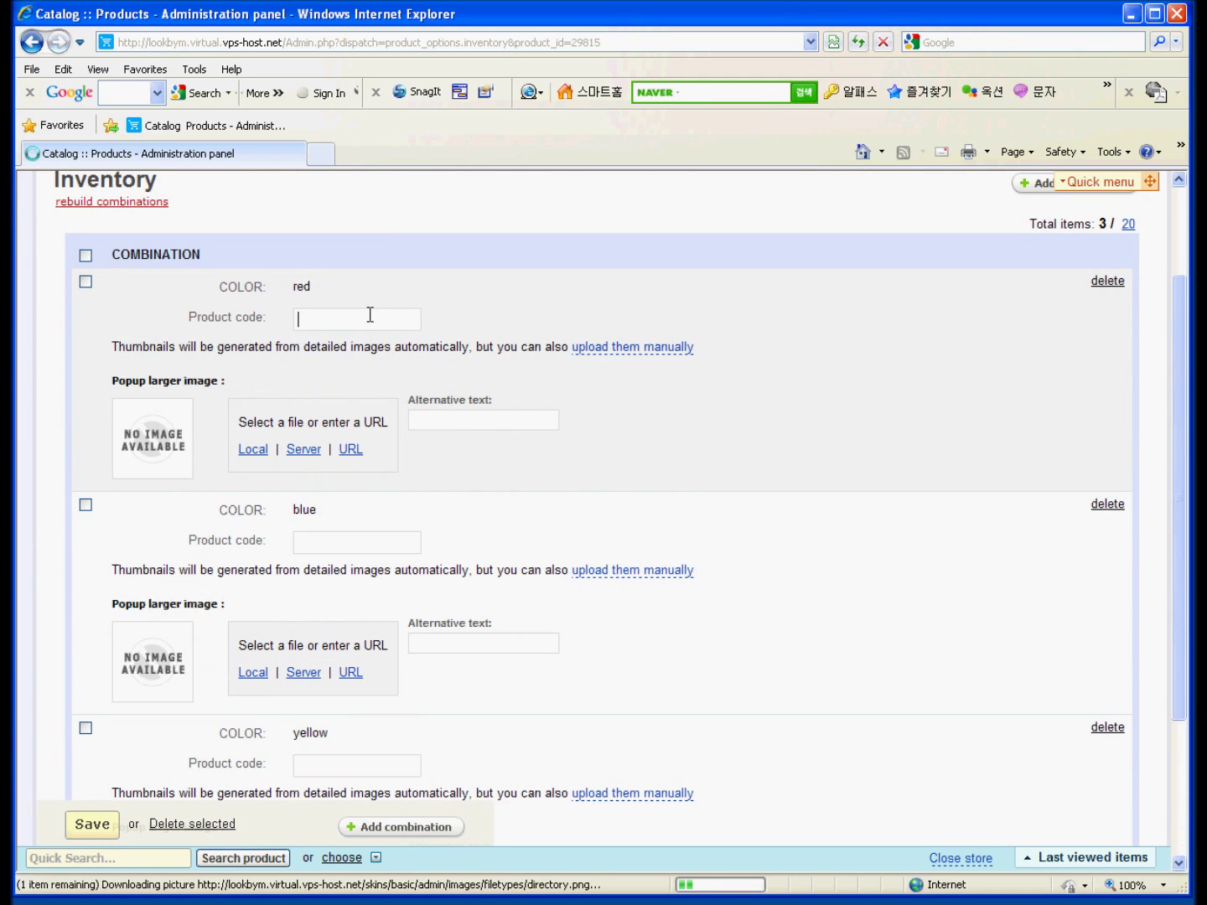
{"action": "scroll", "coordinate": [435, 352], "scroll_direction": "down", "scroll_amount": 3}
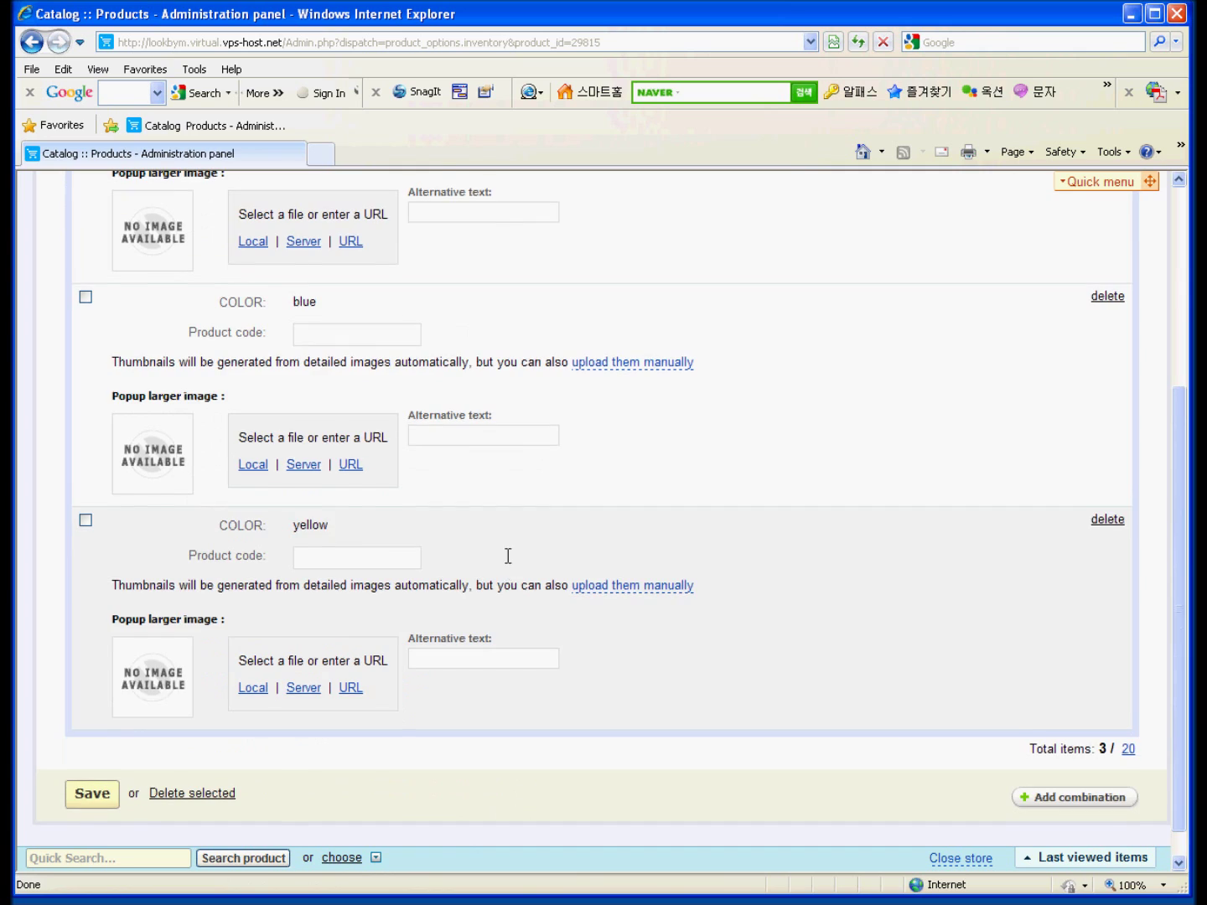
{"action": "scroll", "coordinate": [503, 545], "scroll_direction": "up", "scroll_amount": 4}
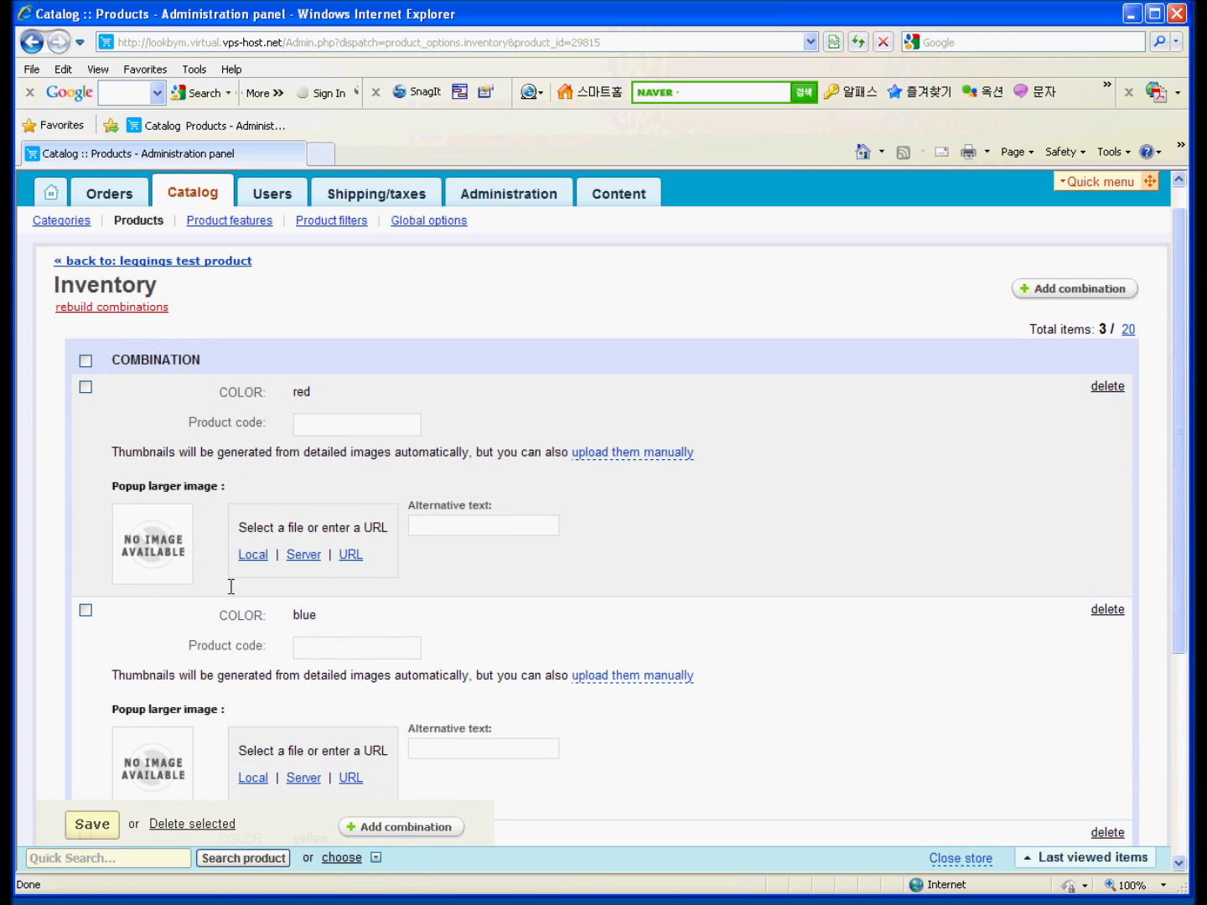
Attach local popup images i1.gif, i2.gif and i3.gif to red, blue and yellow, then save.
{"action": "left_click", "coordinate": [244, 549]}
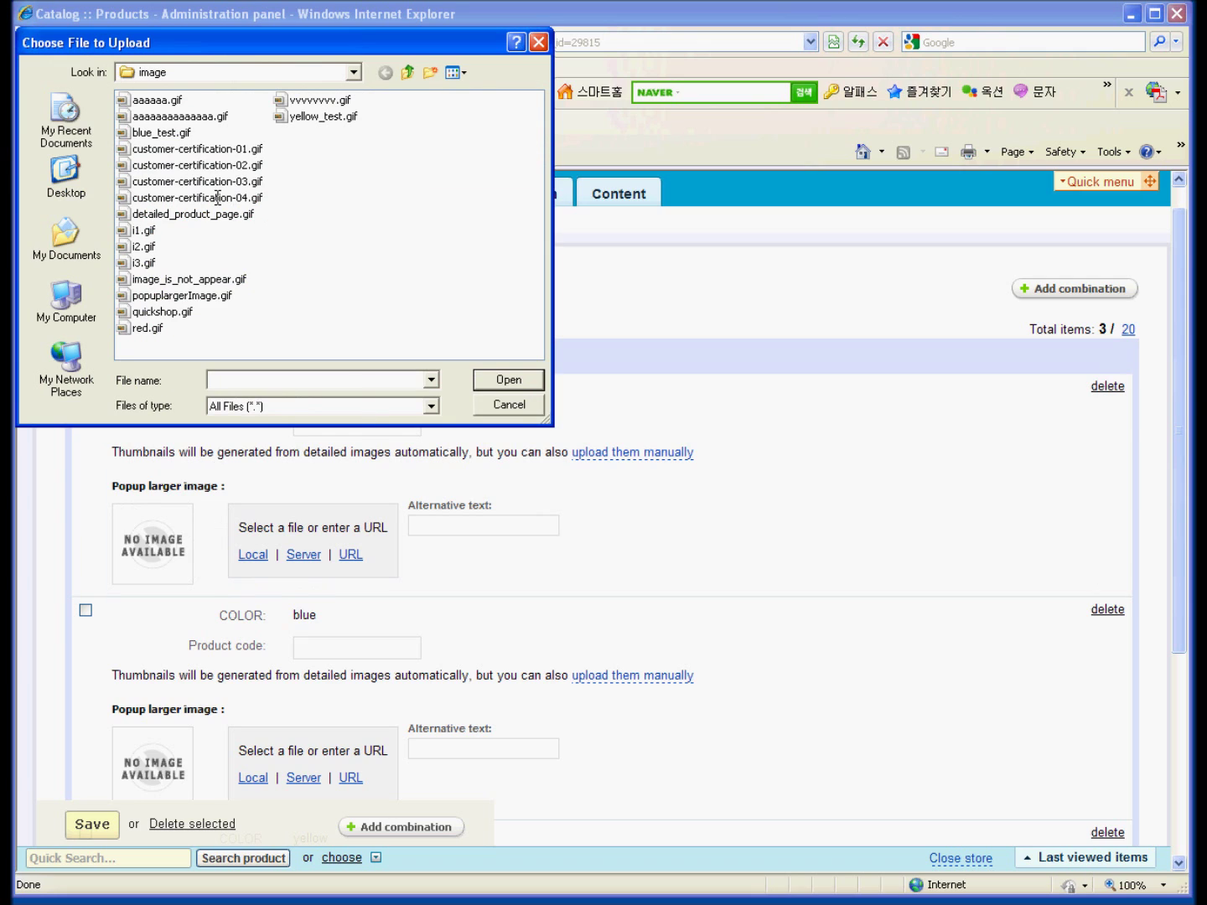
{"action": "left_click", "coordinate": [142, 230]}
{"action": "double_click", "coordinate": [141, 229]}
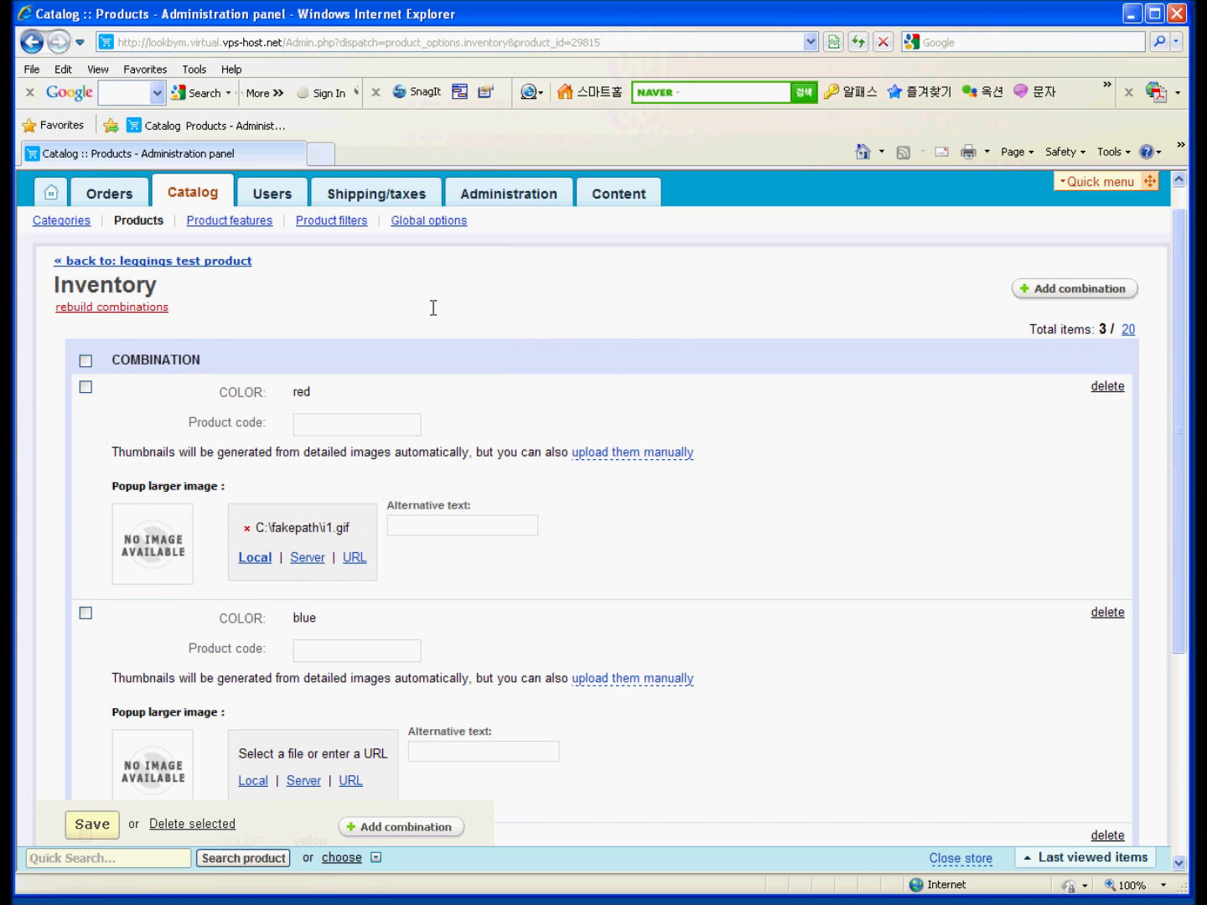
{"action": "scroll", "coordinate": [433, 307], "scroll_direction": "down", "scroll_amount": 4}
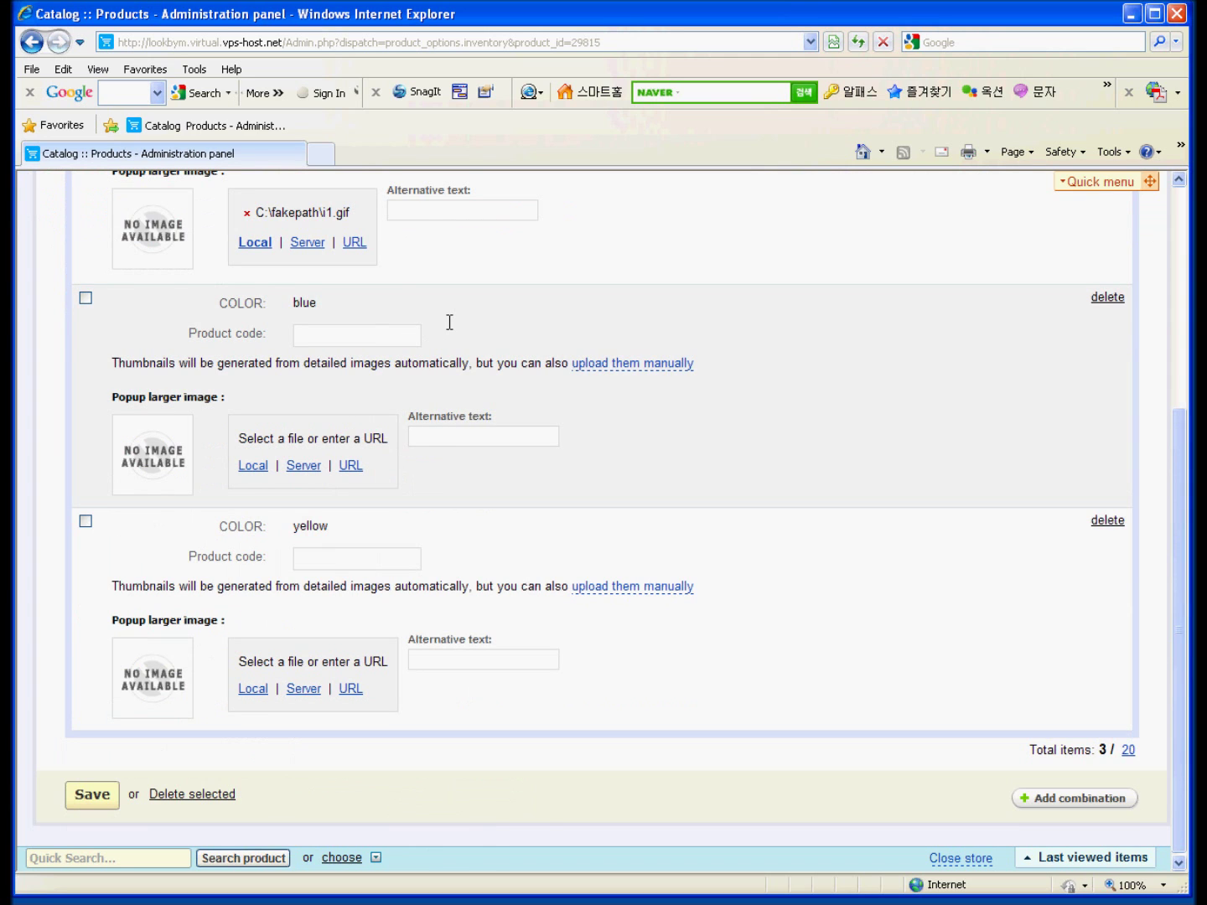
{"action": "scroll", "coordinate": [362, 339], "scroll_direction": "up", "scroll_amount": 1}
{"action": "left_click", "coordinate": [253, 570]}
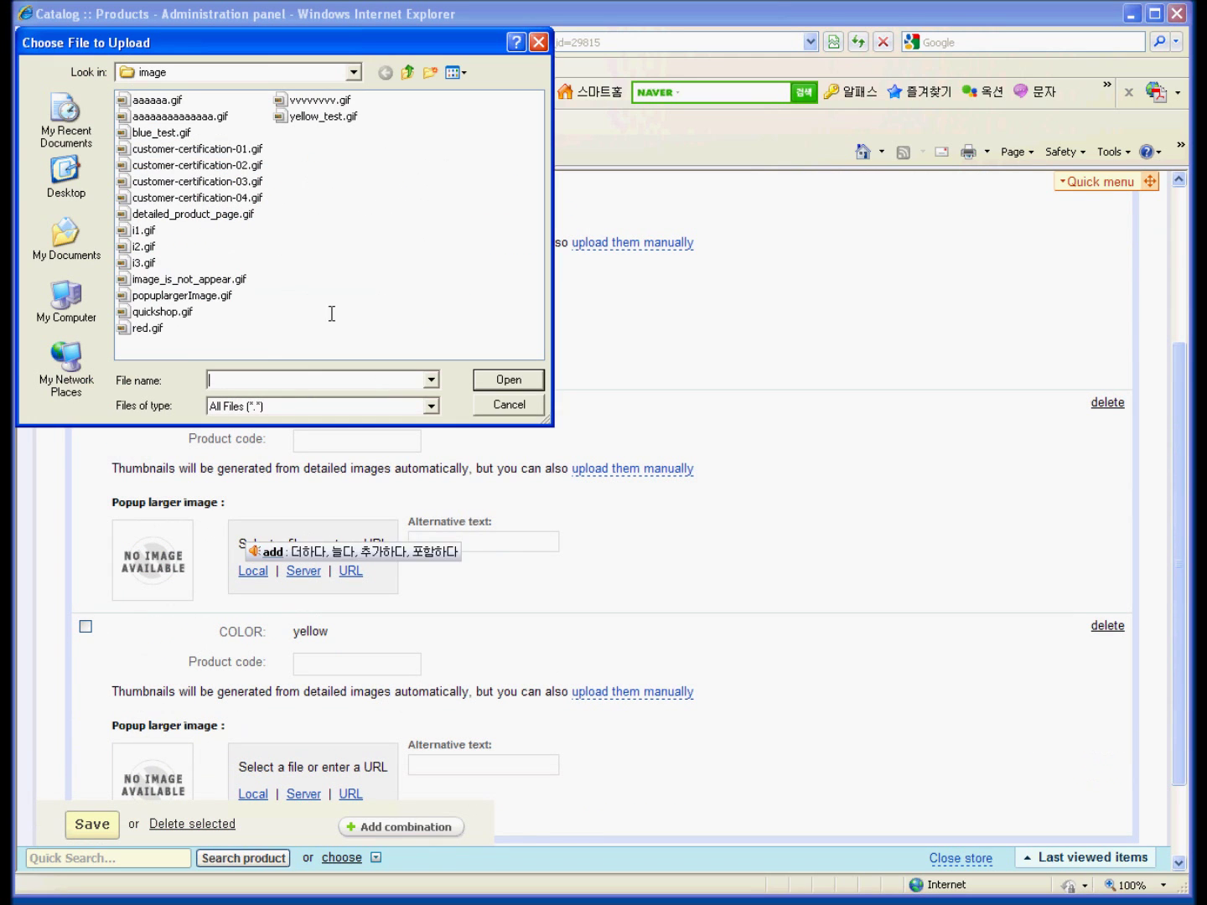
{"action": "double_click", "coordinate": [146, 246]}
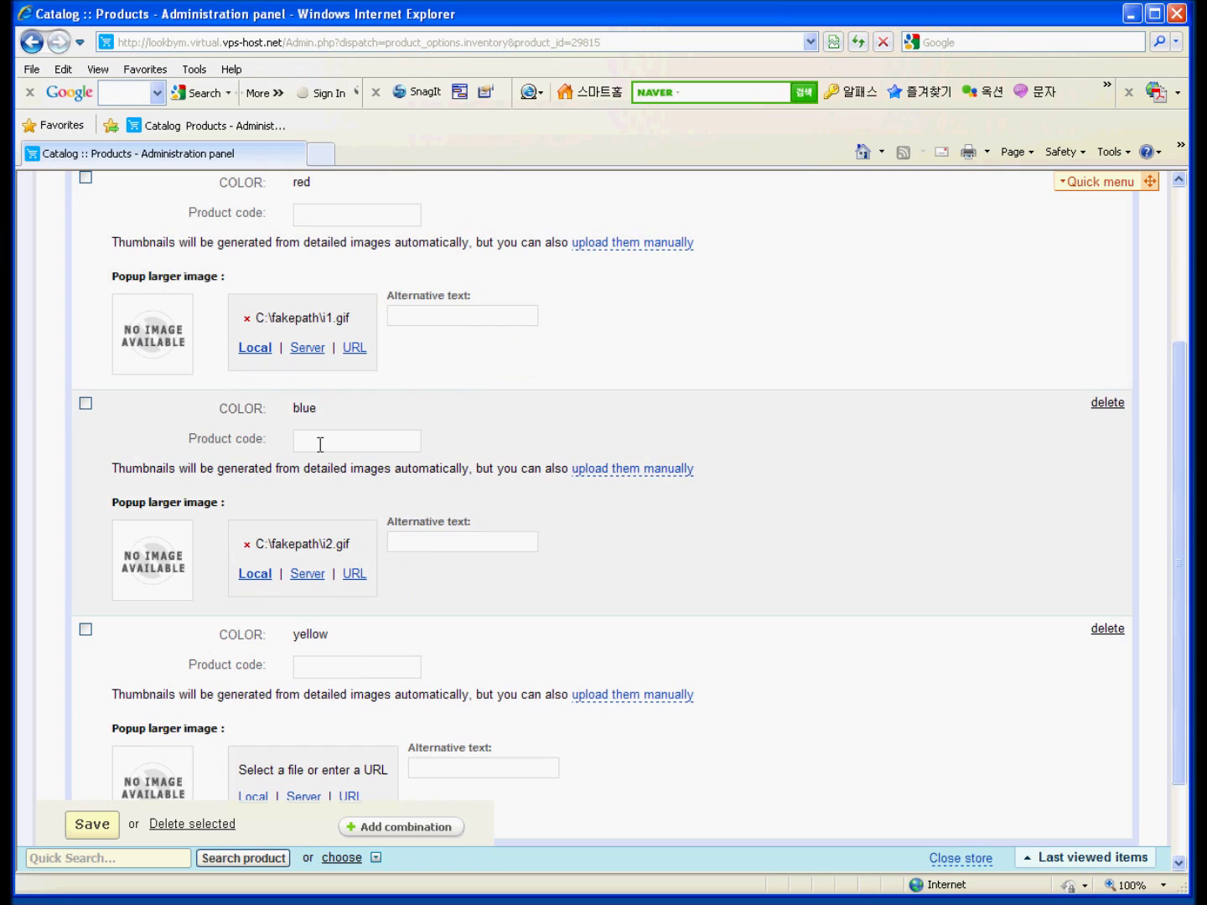
{"action": "scroll", "coordinate": [546, 435], "scroll_direction": "down", "scroll_amount": 1}
{"action": "left_click", "coordinate": [252, 685]}
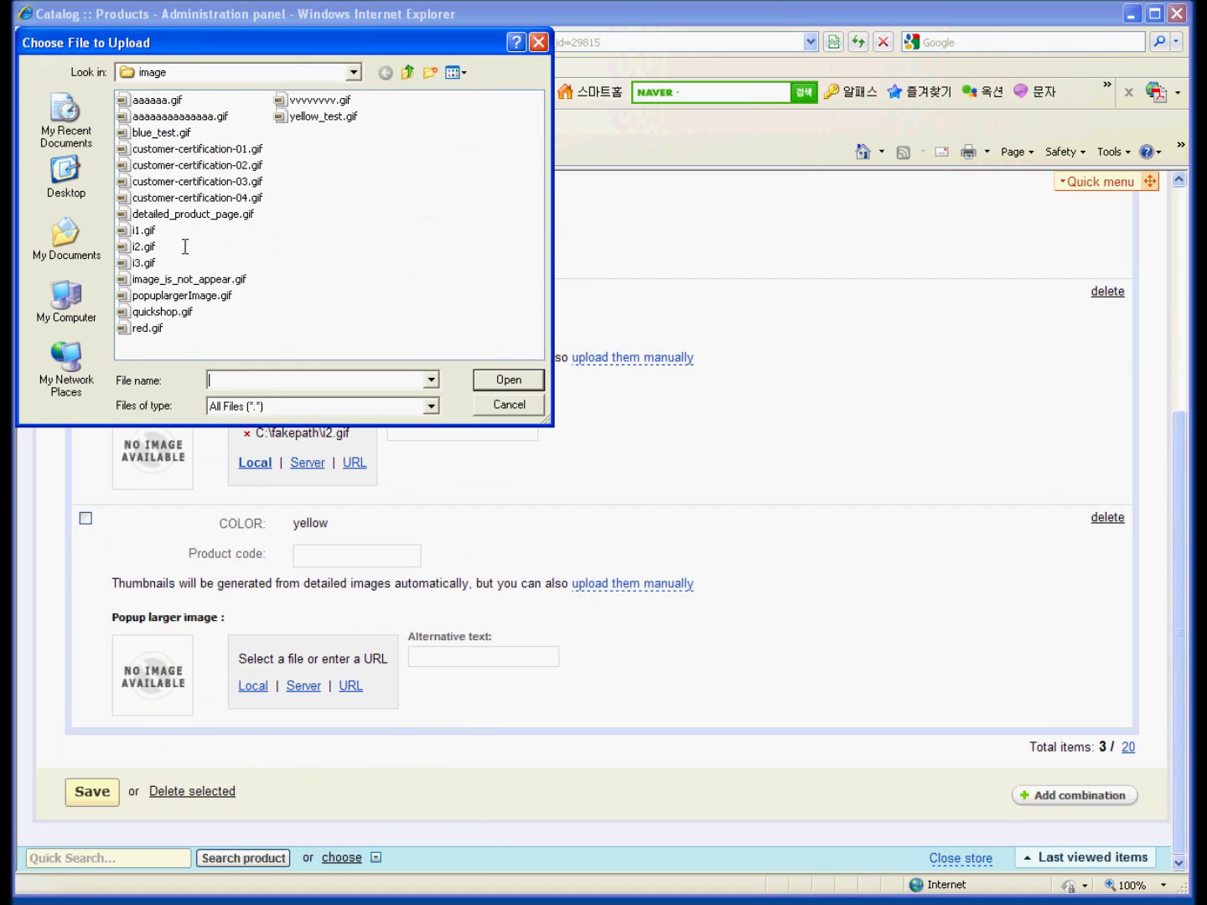
{"action": "double_click", "coordinate": [144, 262]}
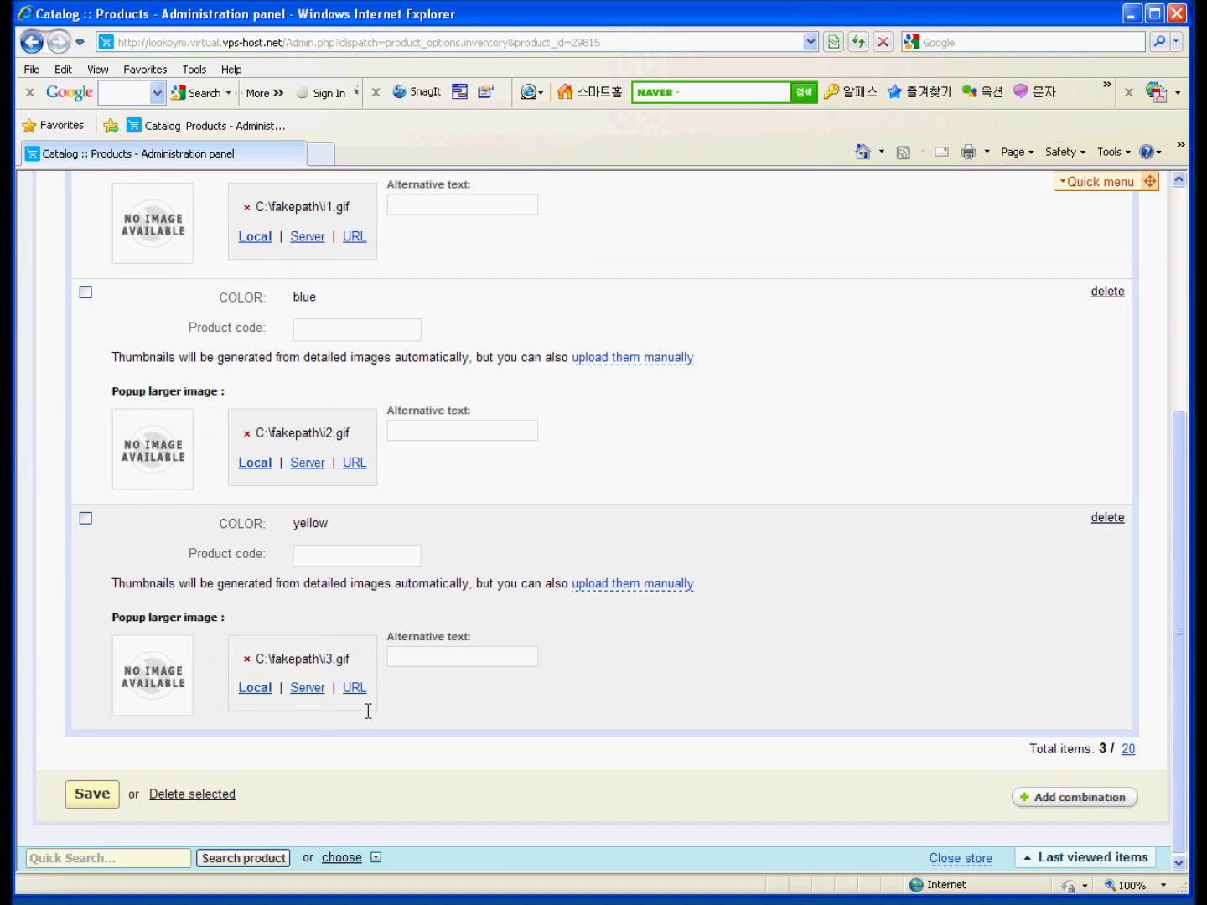
{"action": "left_click", "coordinate": [89, 792]}
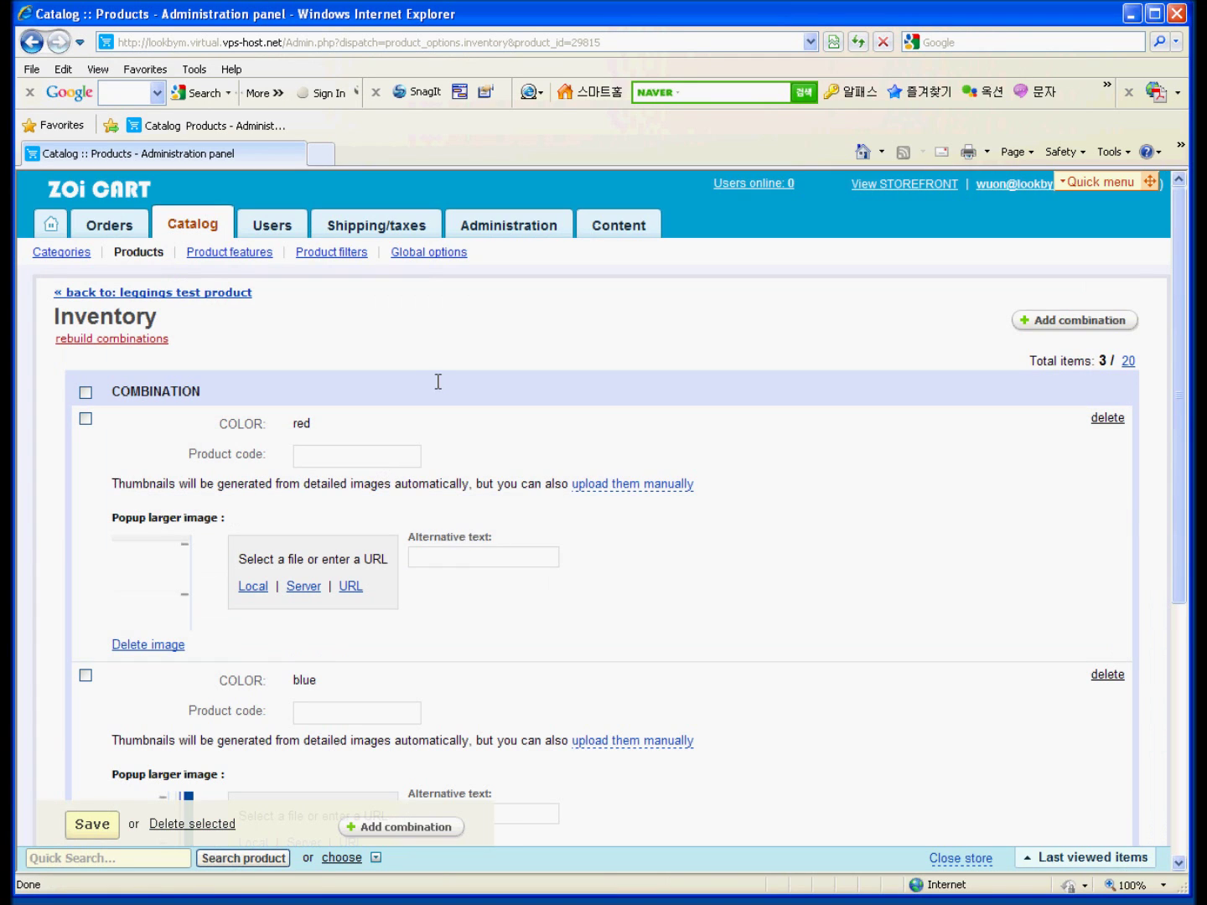
Return from Inventory to the leggings test product's editing page showing COLOR as Active.
{"action": "left_click", "coordinate": [135, 249]}
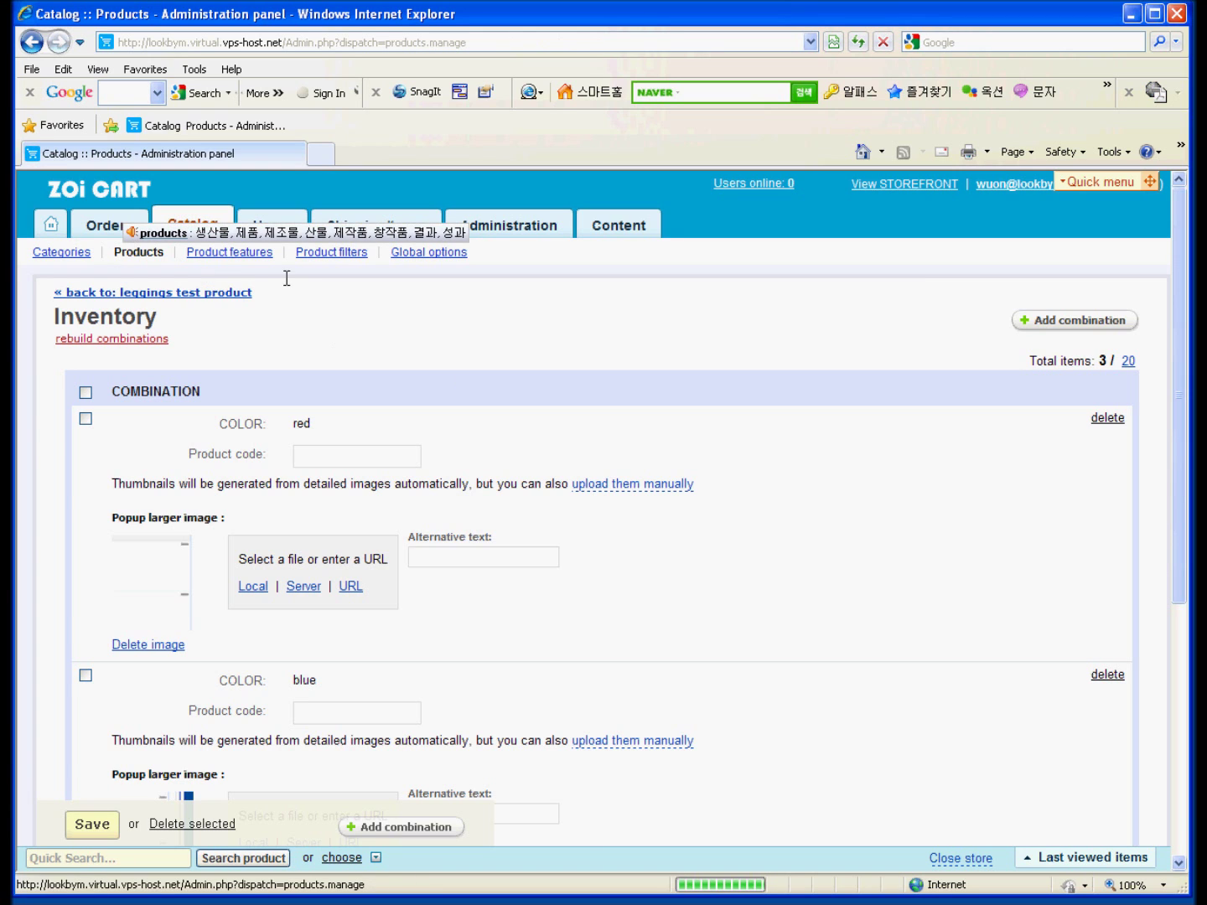
{"action": "left_click", "coordinate": [31, 42]}
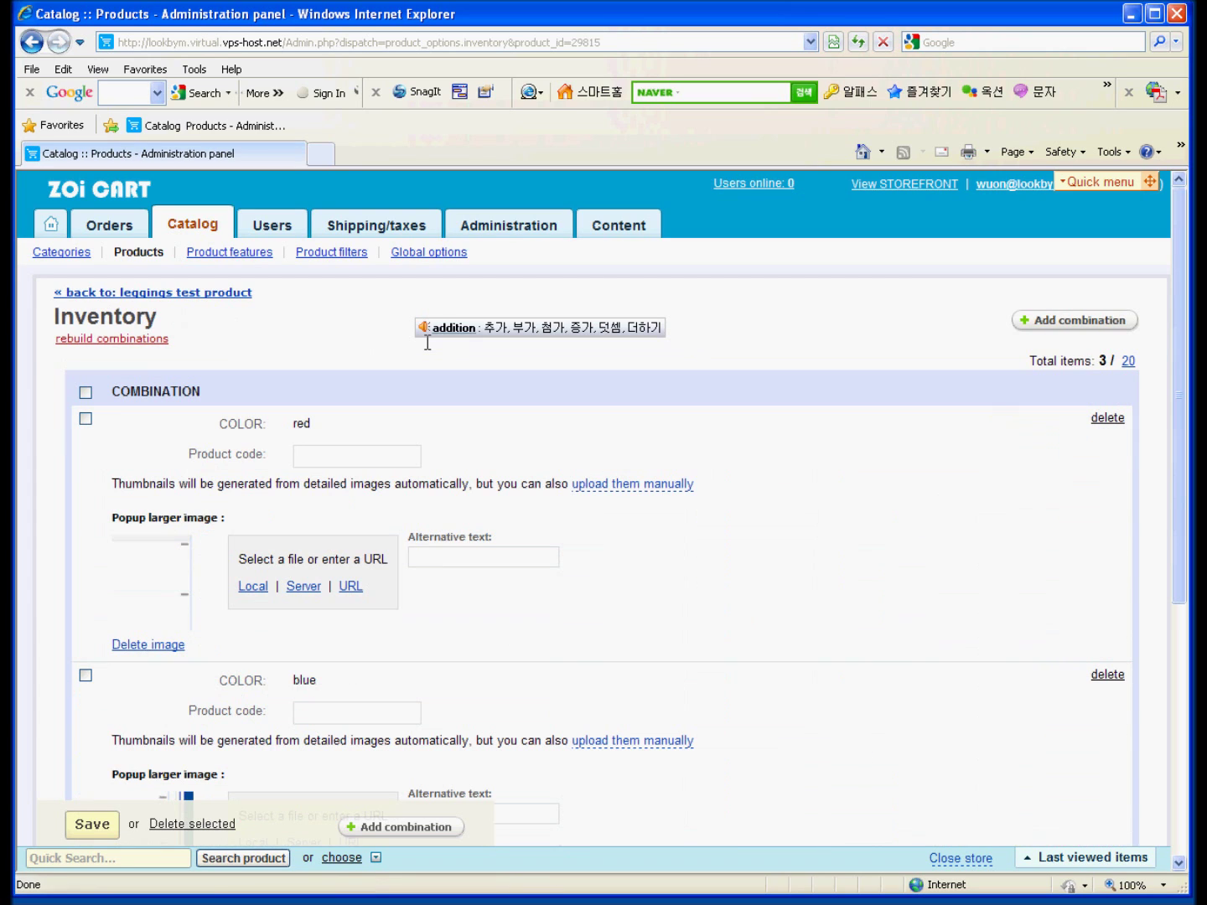
{"action": "left_click", "coordinate": [231, 292]}
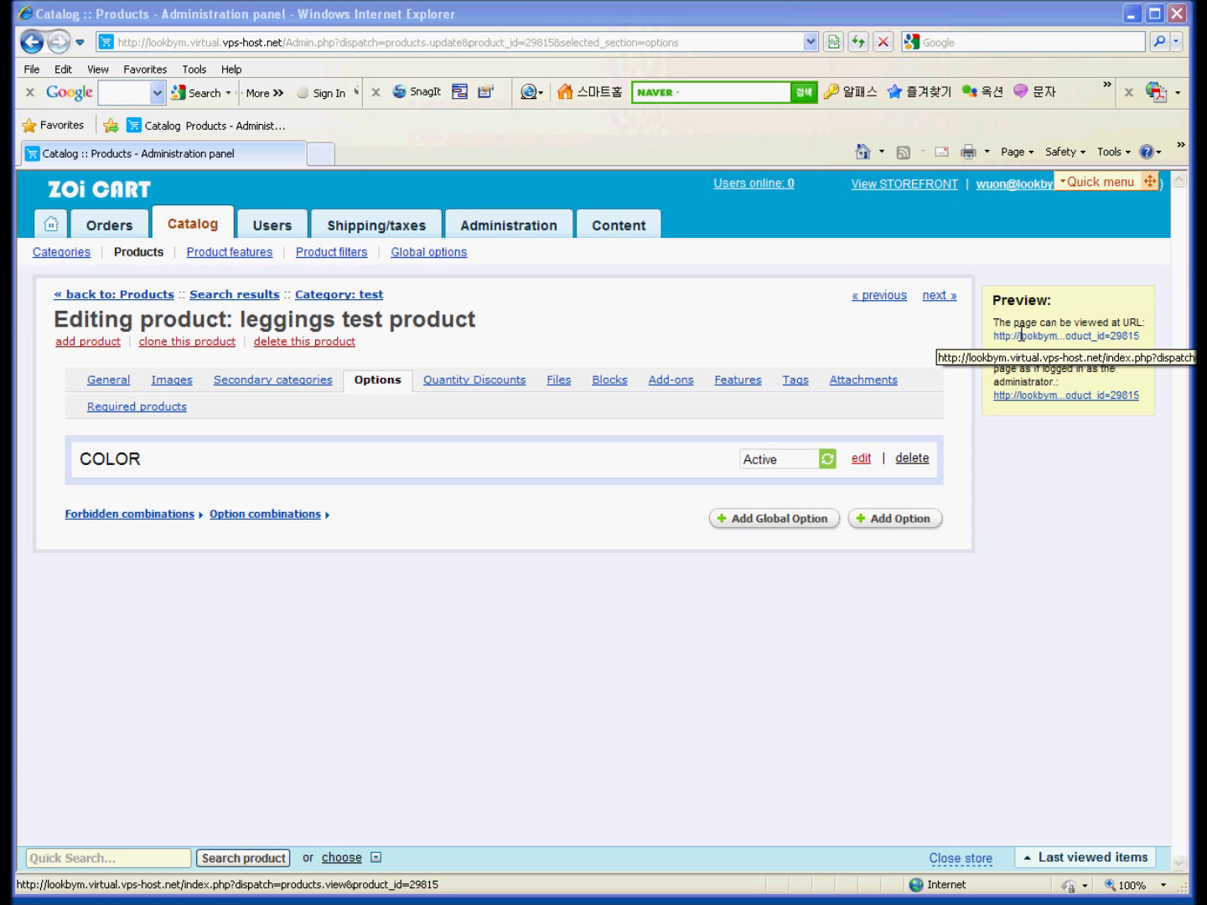
{"action": "left_click", "coordinate": [1020, 335]}
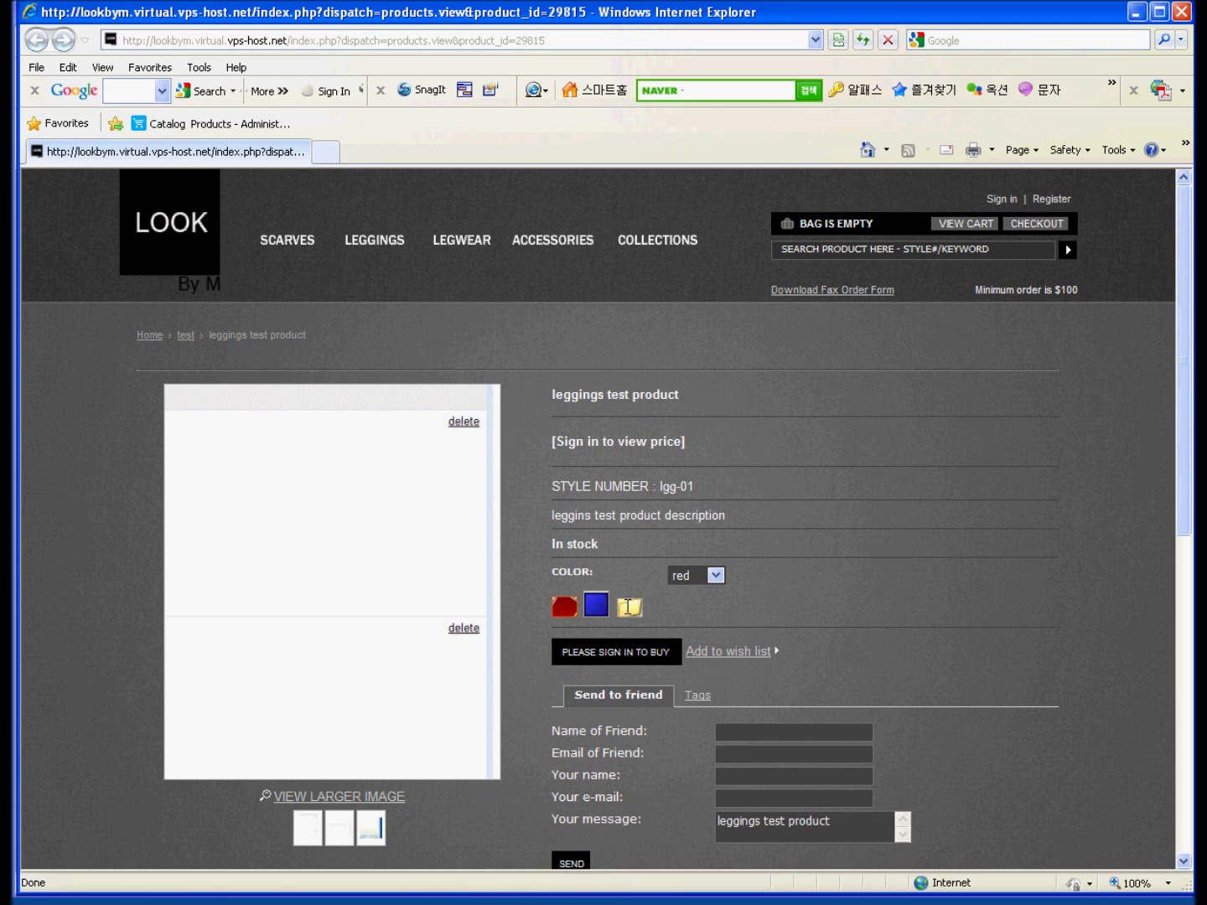
{"action": "left_click", "coordinate": [564, 604]}
{"action": "left_click", "coordinate": [599, 604]}
{"action": "left_click", "coordinate": [629, 607]}
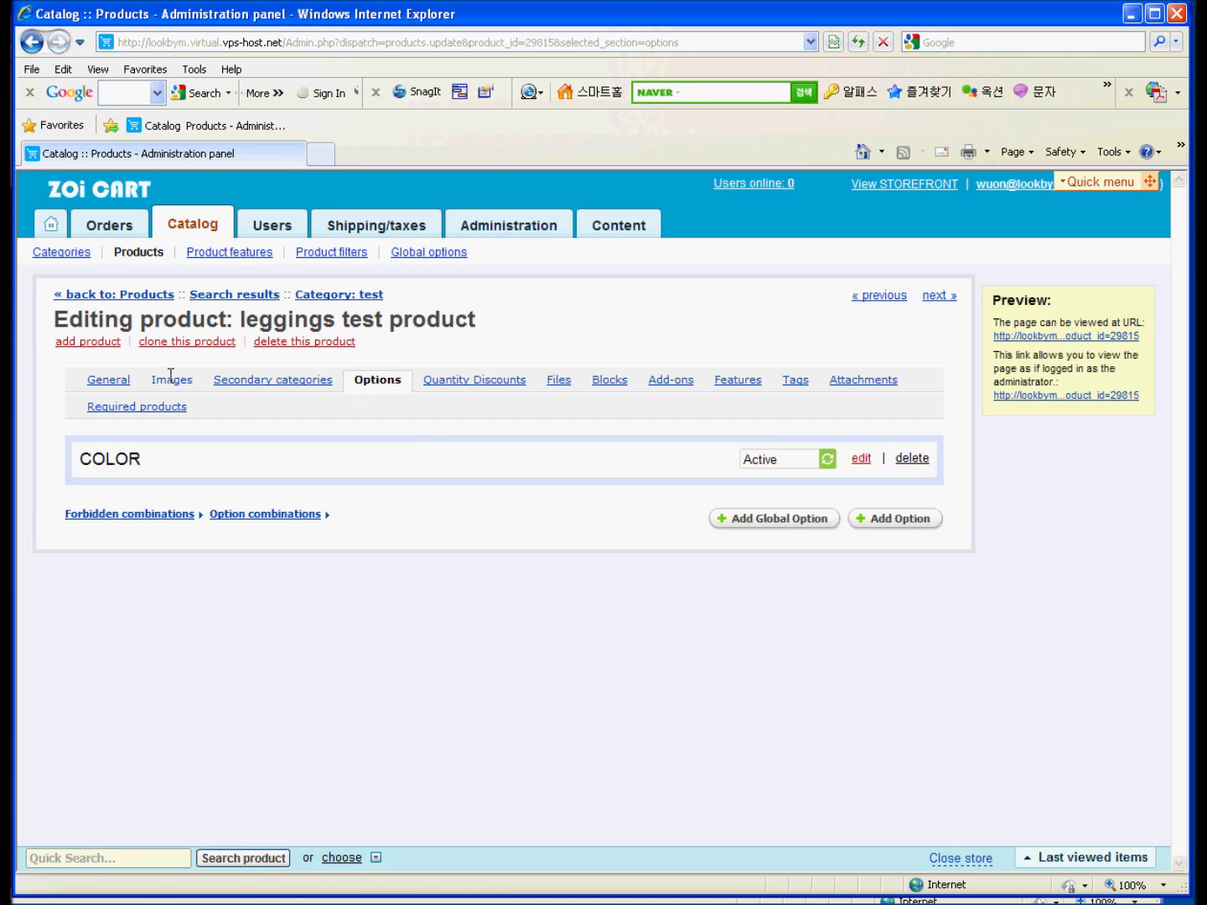
Set the leggings product's Inventory to 'Track with options' in General and save.
{"action": "left_click", "coordinate": [126, 381]}
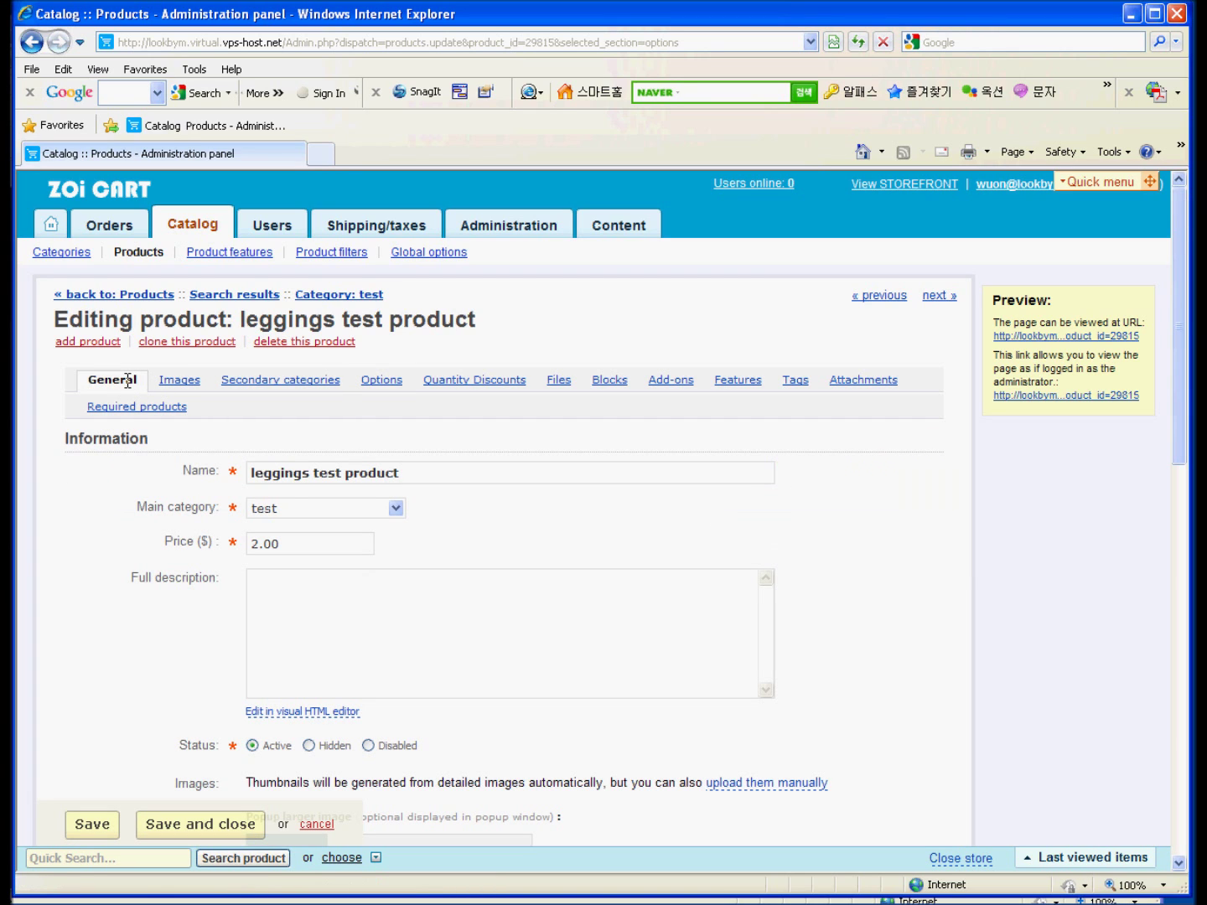
{"action": "scroll", "coordinate": [598, 545], "scroll_direction": "down", "scroll_amount": 5}
{"action": "scroll", "coordinate": [601, 546], "scroll_direction": "down", "scroll_amount": 3}
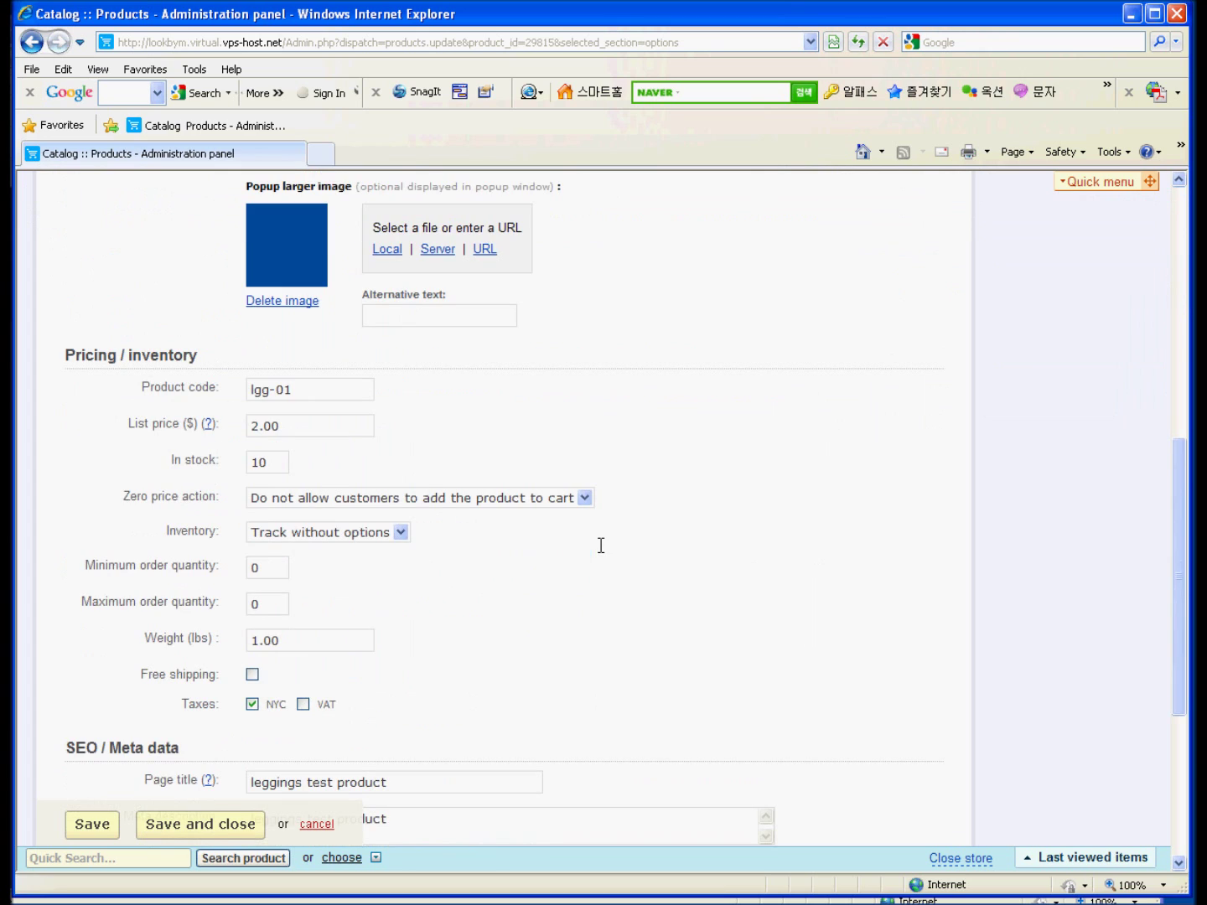
{"action": "left_click", "coordinate": [402, 531]}
{"action": "left_click", "coordinate": [399, 532]}
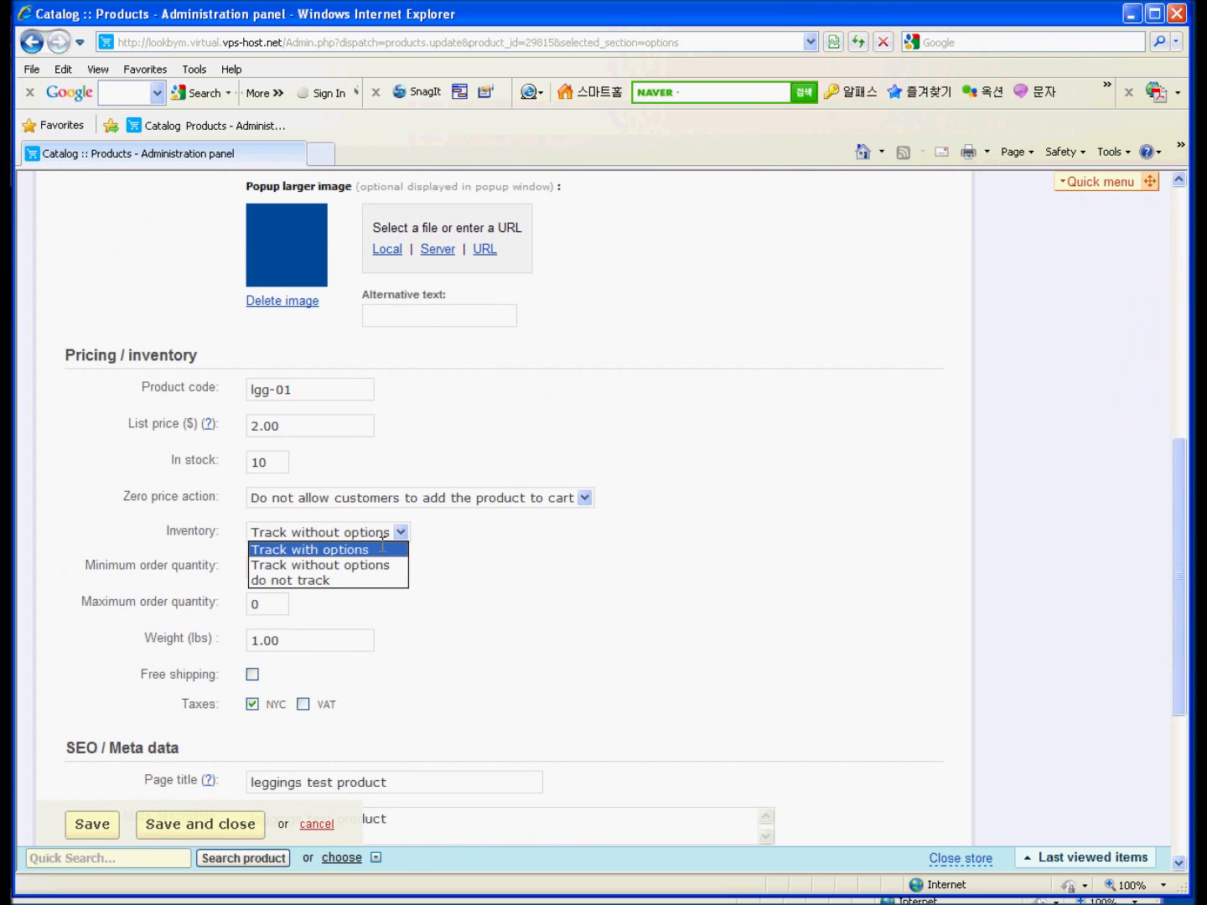
{"action": "left_click", "coordinate": [381, 546]}
{"action": "left_click", "coordinate": [495, 591]}
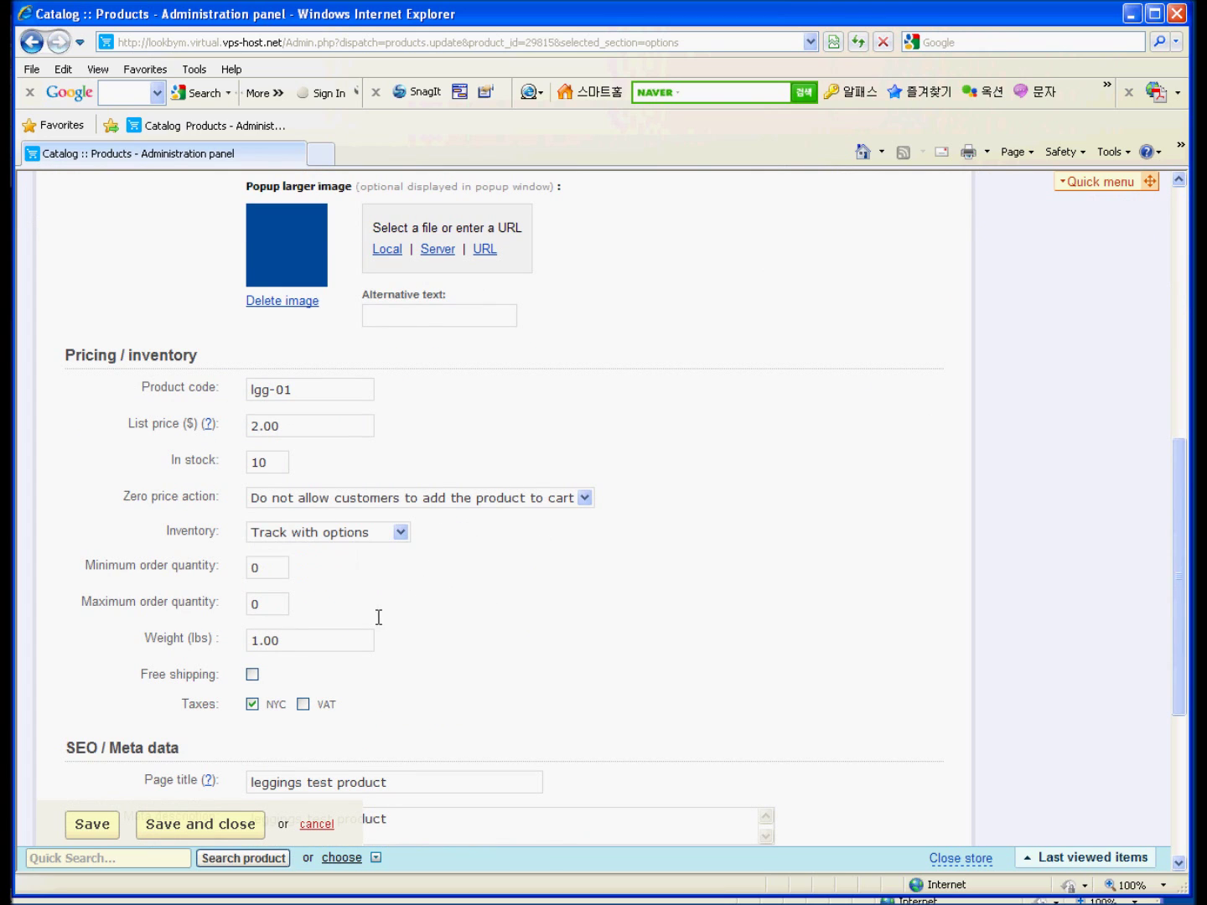
{"action": "scroll", "coordinate": [297, 683], "scroll_direction": "up", "scroll_amount": 9}
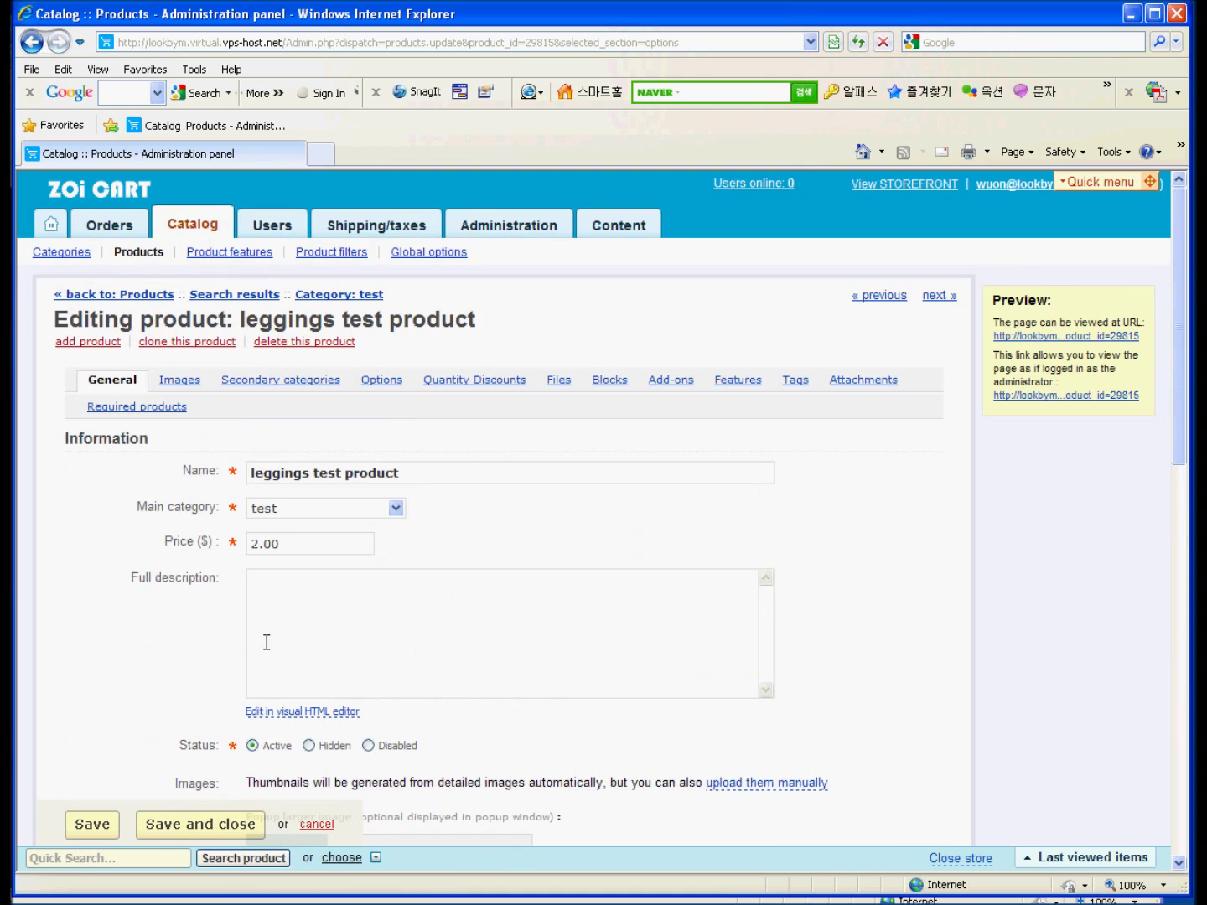
{"action": "scroll", "coordinate": [264, 641], "scroll_direction": "down", "scroll_amount": 6}
{"action": "left_click", "coordinate": [92, 824]}
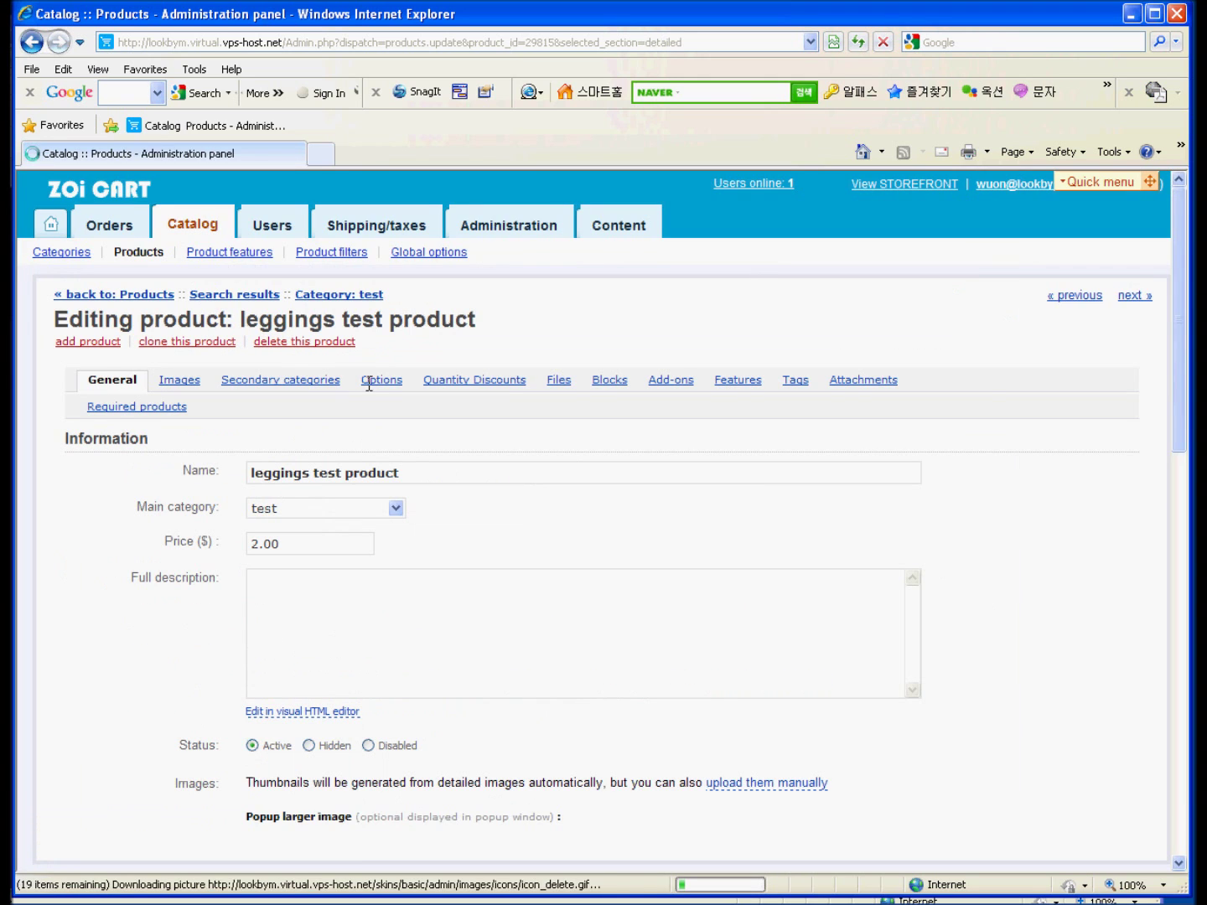
{"action": "left_click", "coordinate": [375, 381]}
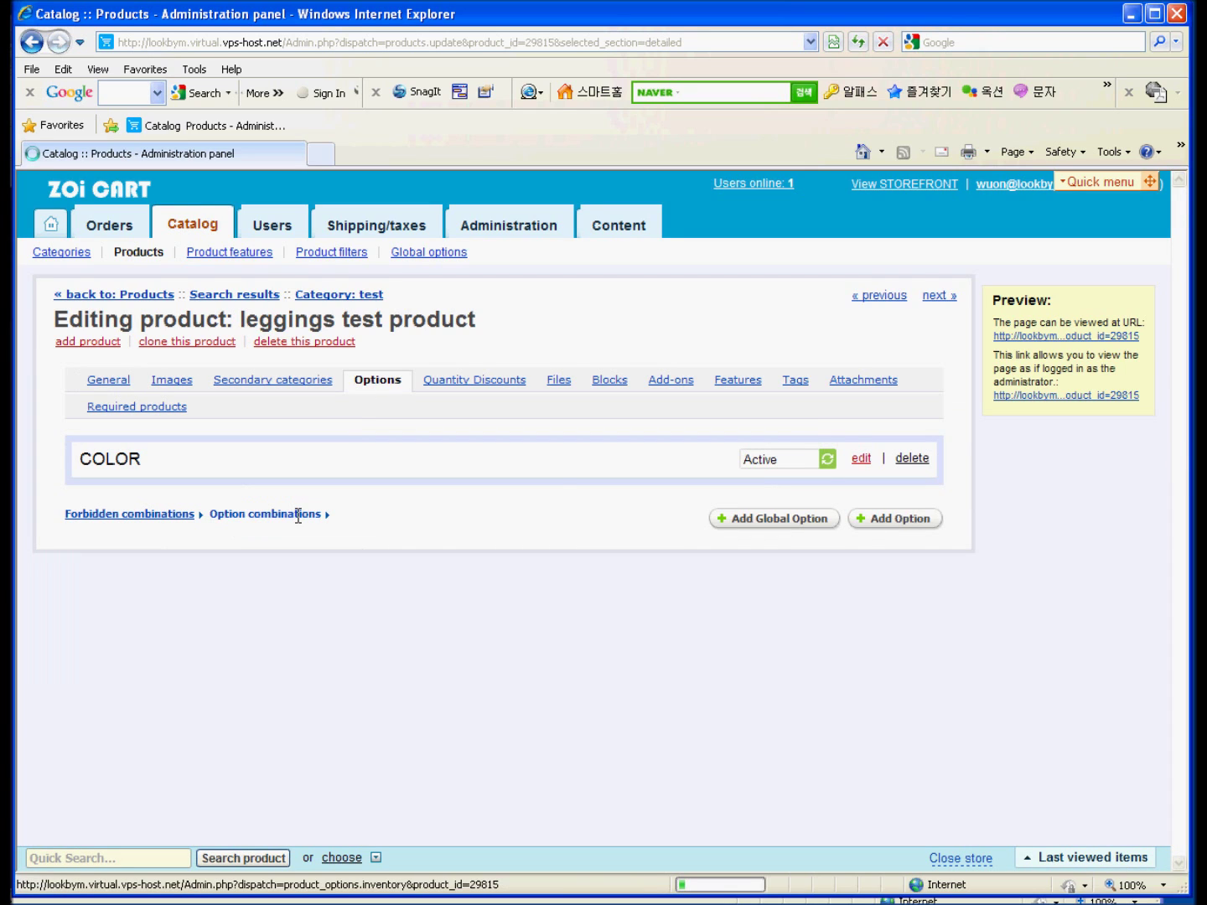
Change red and yellow quantities from 50 to 0, keep blue at 50, and save.
{"action": "left_click", "coordinate": [297, 513]}
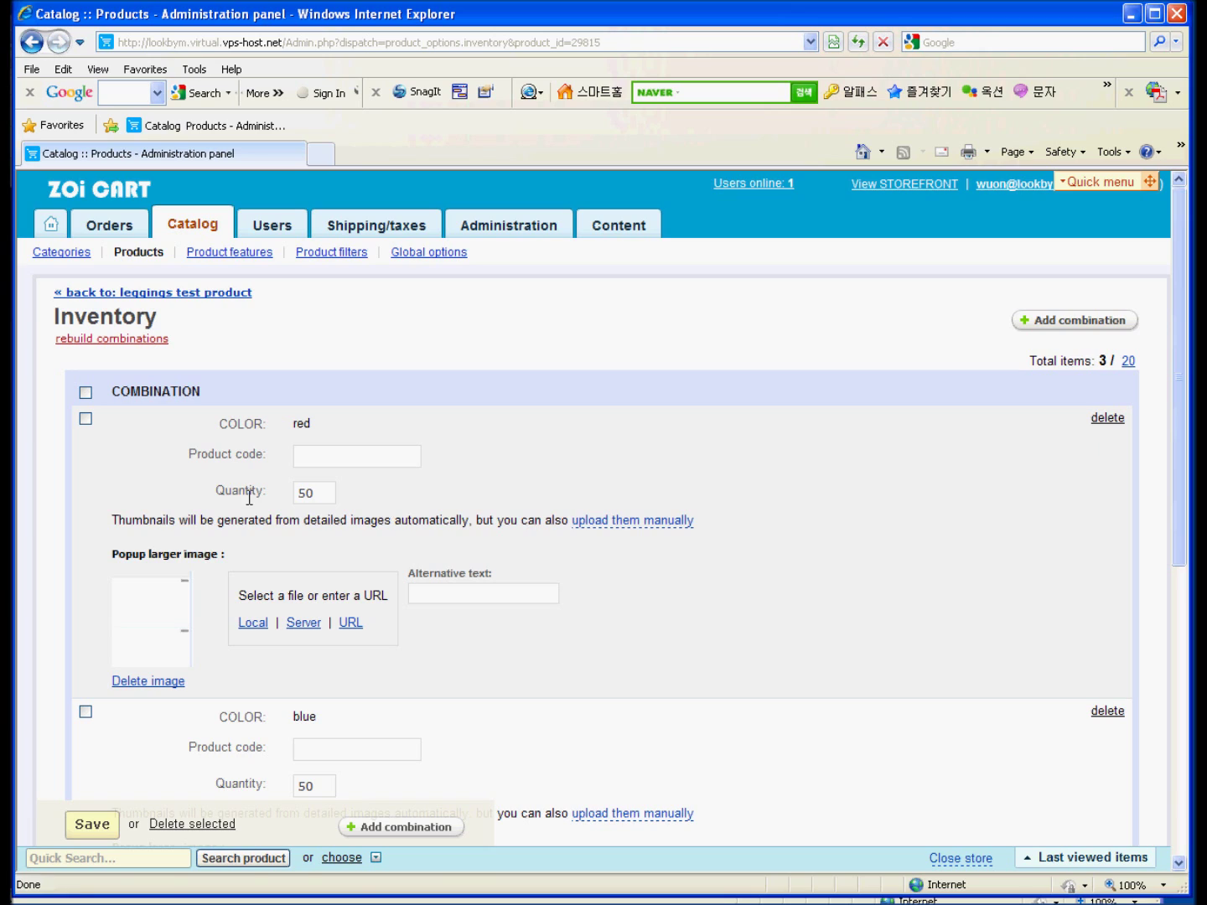
{"action": "left_click_drag", "start_coordinate": [208, 491], "coordinate": [345, 492]}
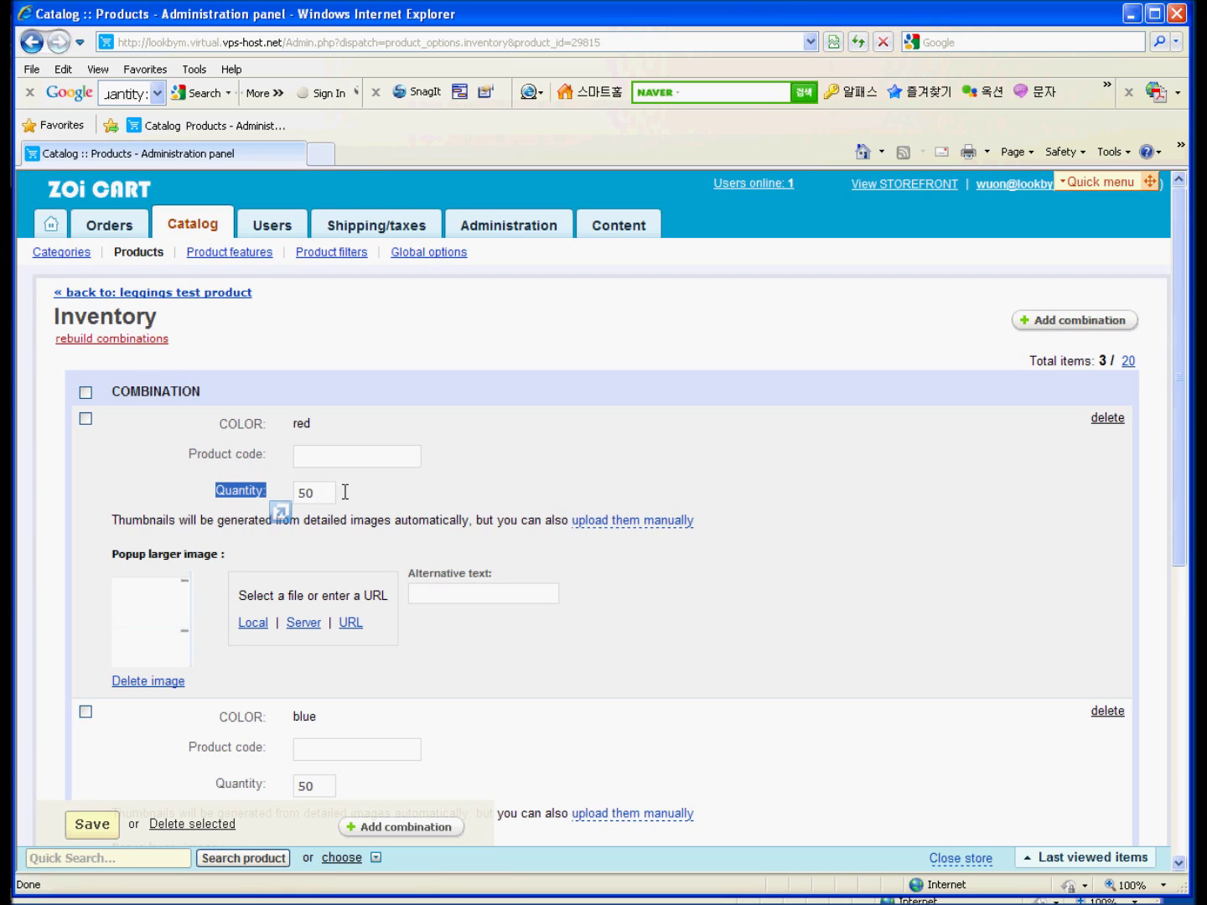
{"action": "left_click", "coordinate": [364, 491]}
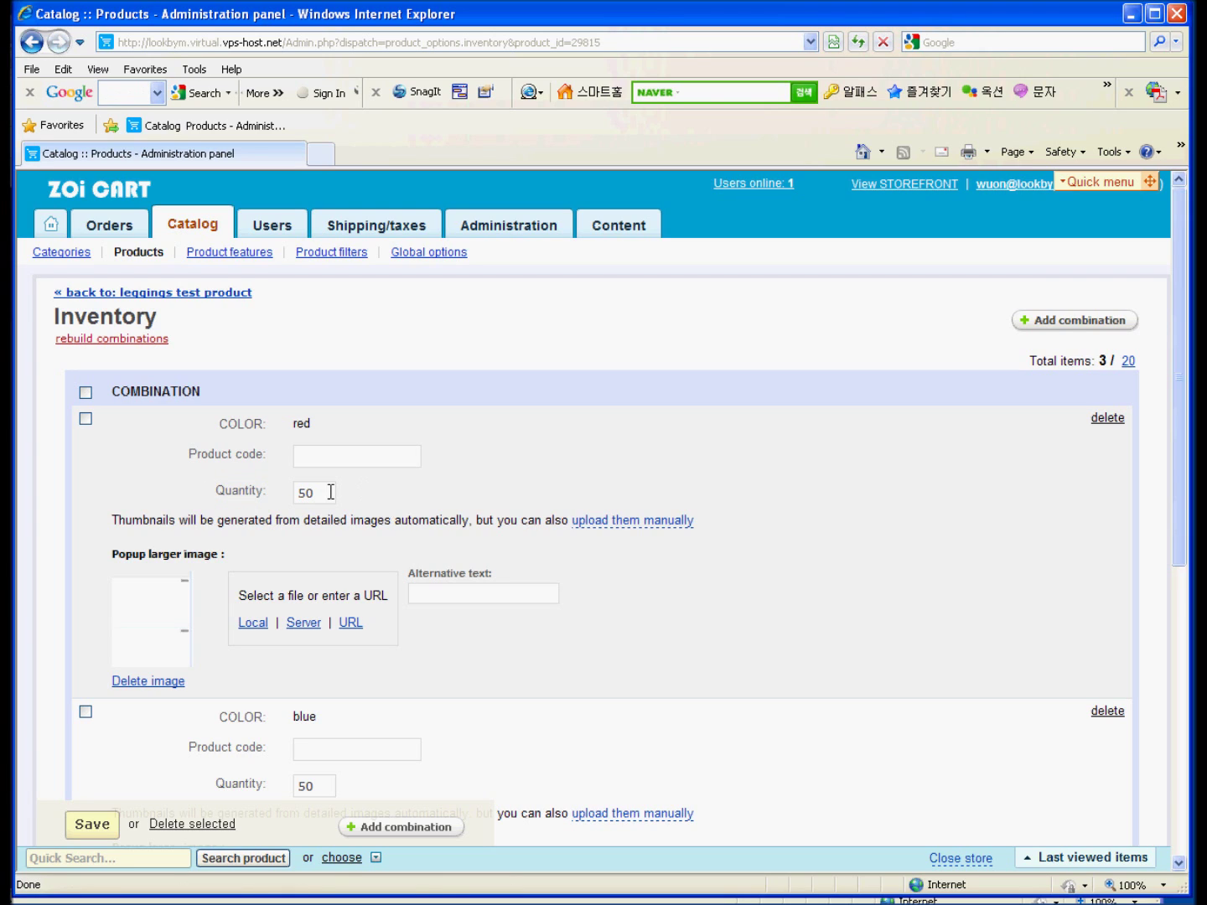
{"action": "double_click", "coordinate": [322, 493]}
{"action": "type", "text": "0"}
{"action": "scroll", "coordinate": [484, 482], "scroll_direction": "down", "scroll_amount": 3}
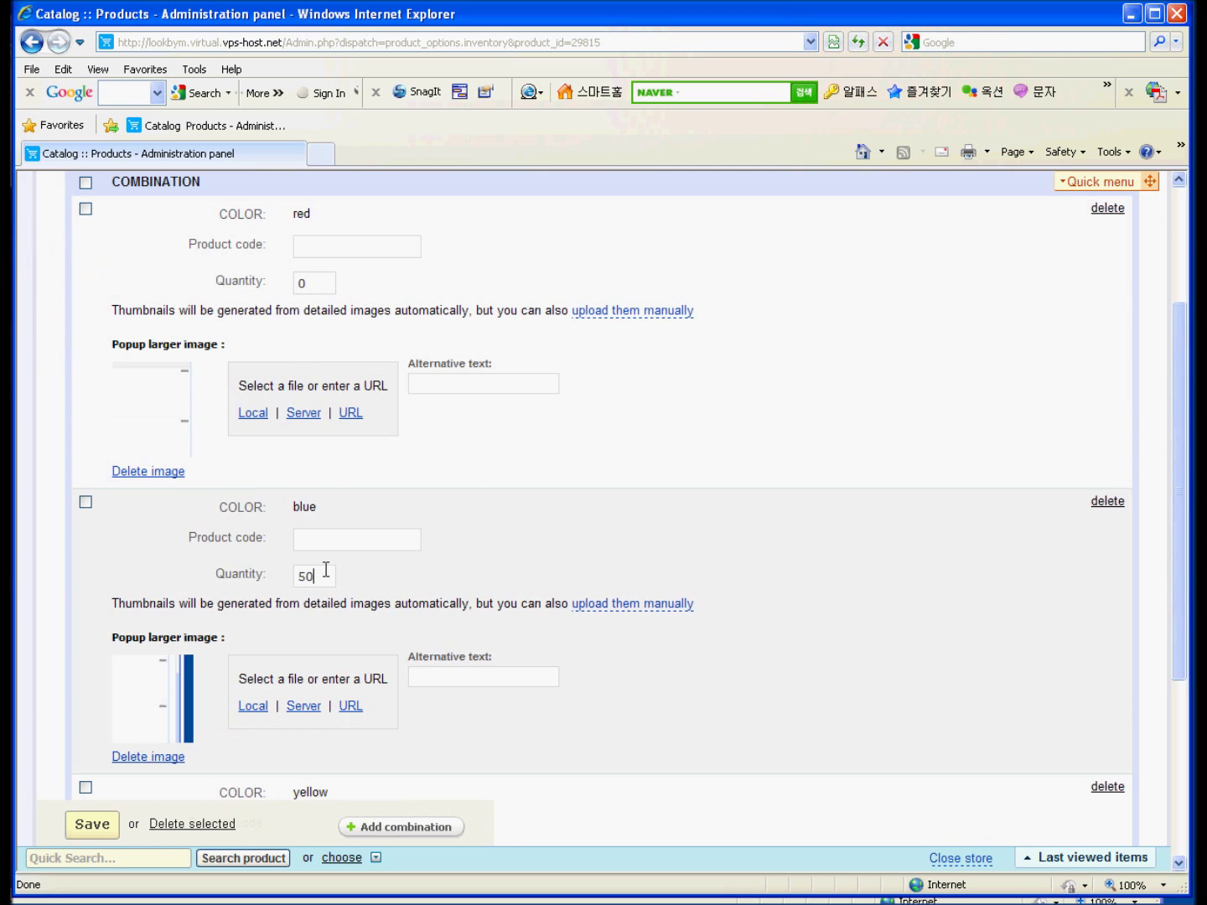
{"action": "left_click_drag", "start_coordinate": [329, 575], "coordinate": [268, 573]}
{"action": "scroll", "coordinate": [426, 568], "scroll_direction": "down", "scroll_amount": 5}
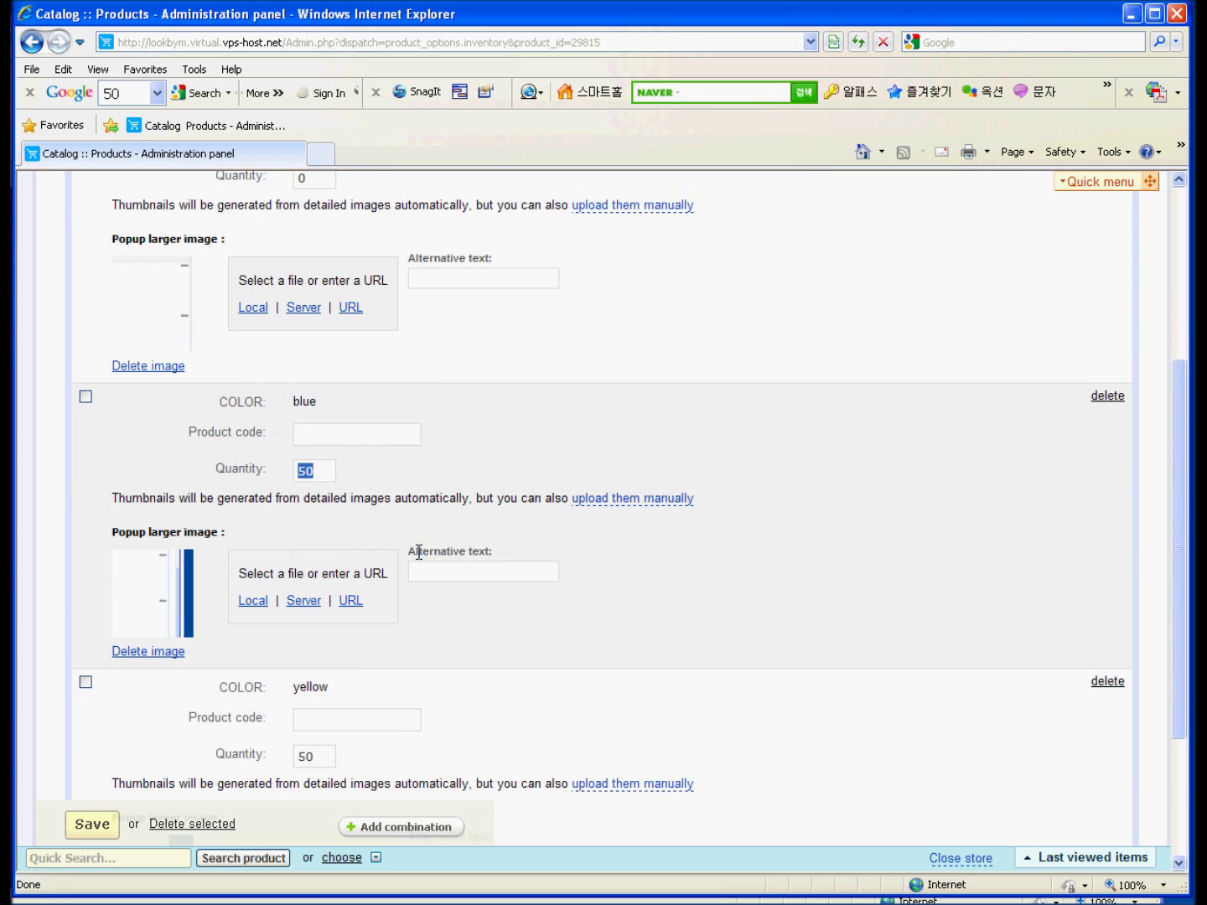
{"action": "left_click_drag", "start_coordinate": [326, 546], "coordinate": [239, 540]}
{"action": "type", "text": "0"}
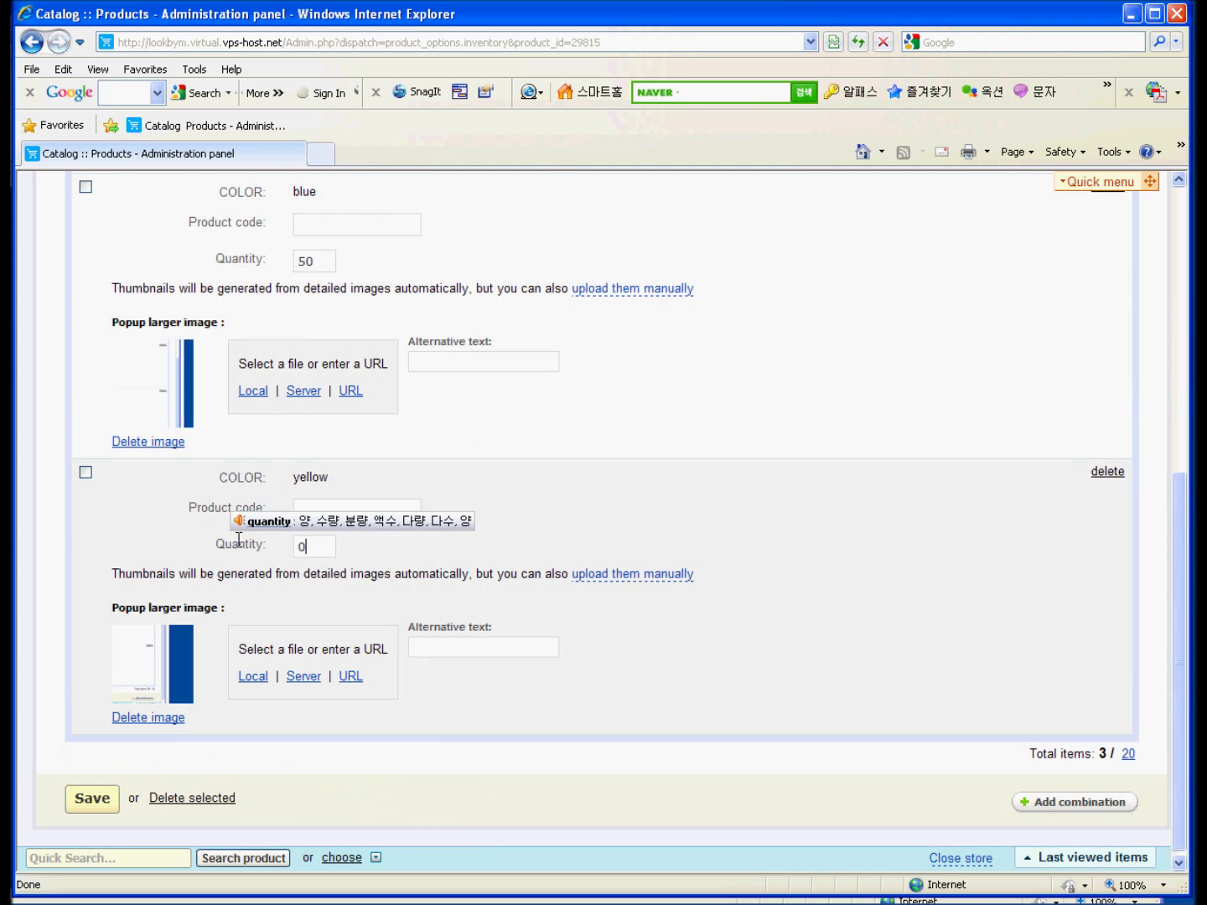
{"action": "left_click", "coordinate": [93, 797]}
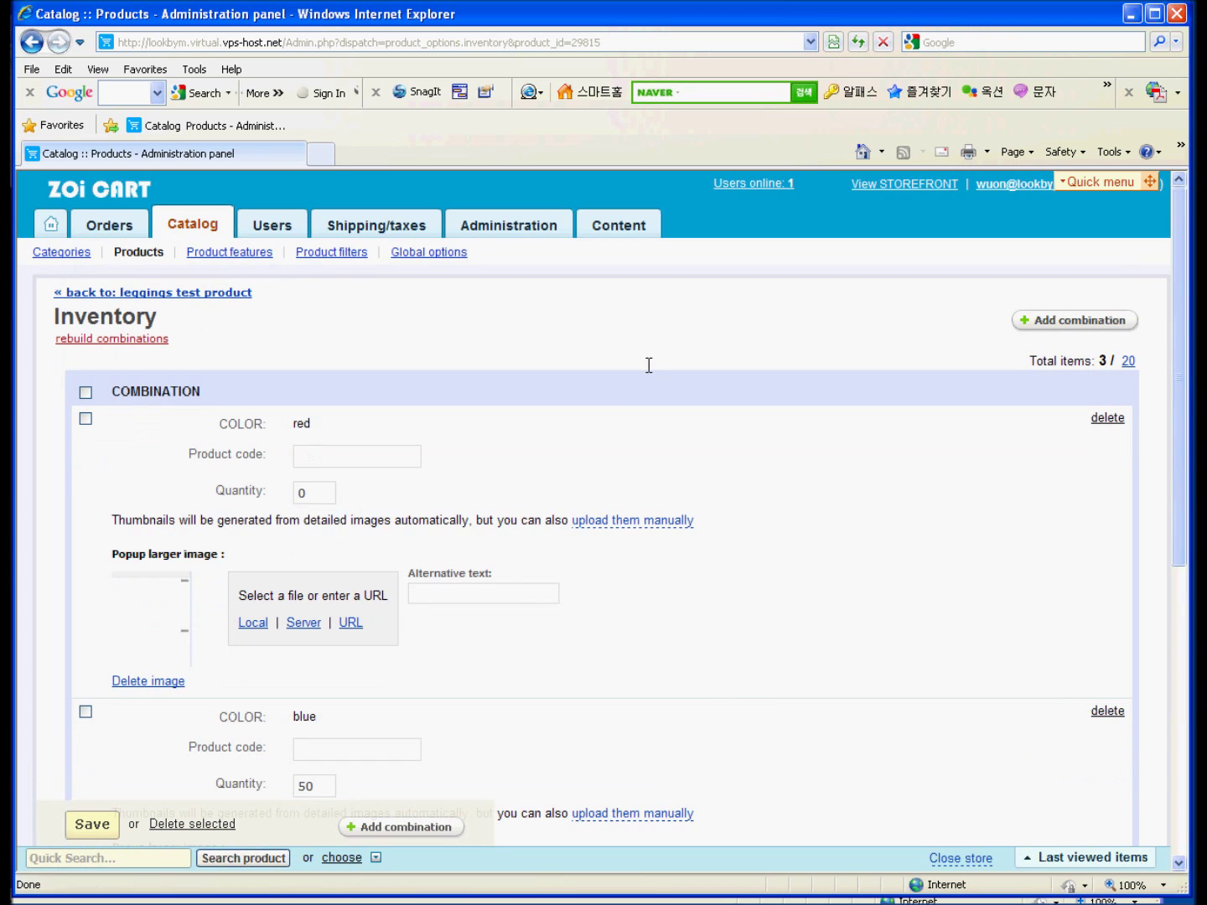
{"action": "left_click", "coordinate": [159, 293]}
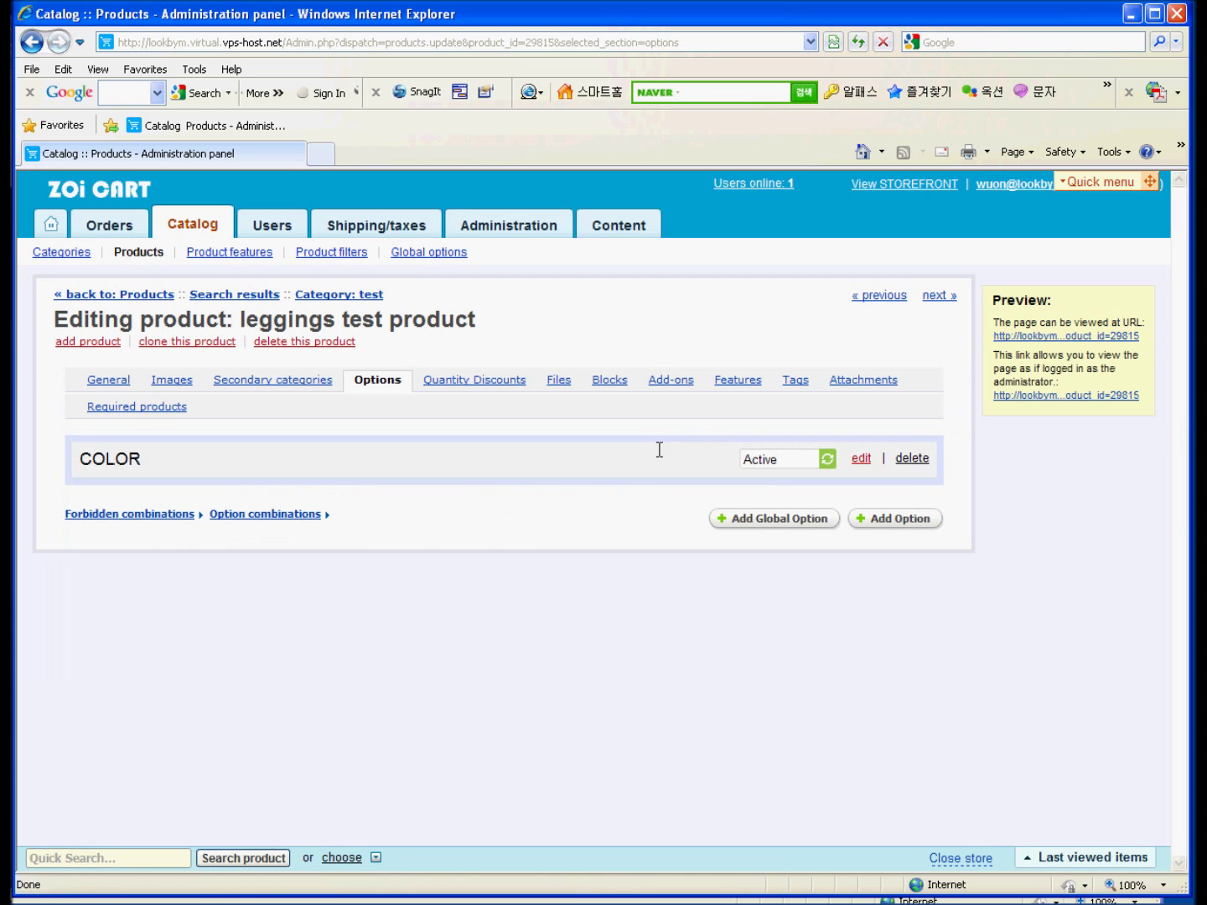
Open the leggings test product's storefront page from the Preview box URL.
{"action": "left_click", "coordinate": [1043, 336]}
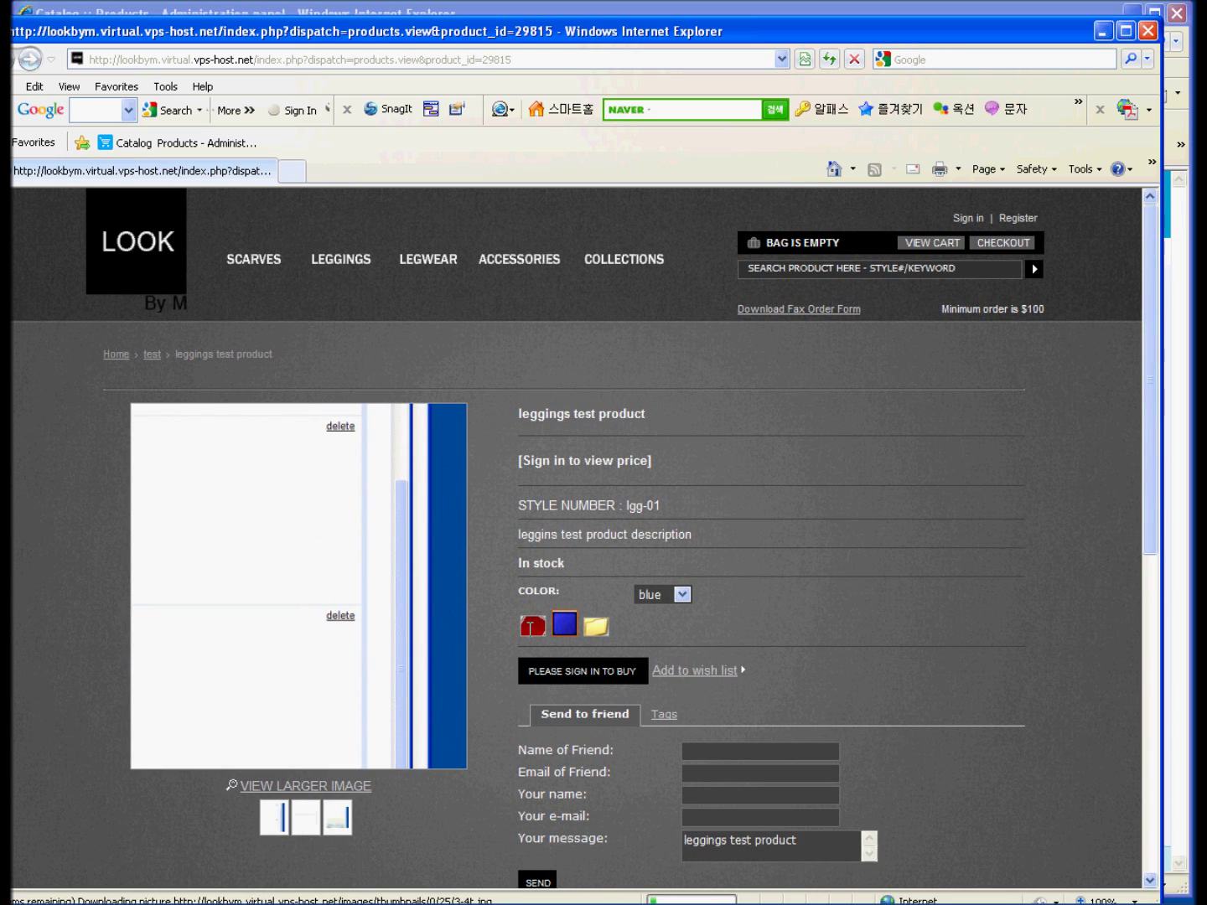
Select the red, blue and yellow swatches in turn to compare their stock labels.
{"action": "left_click", "coordinate": [531, 627]}
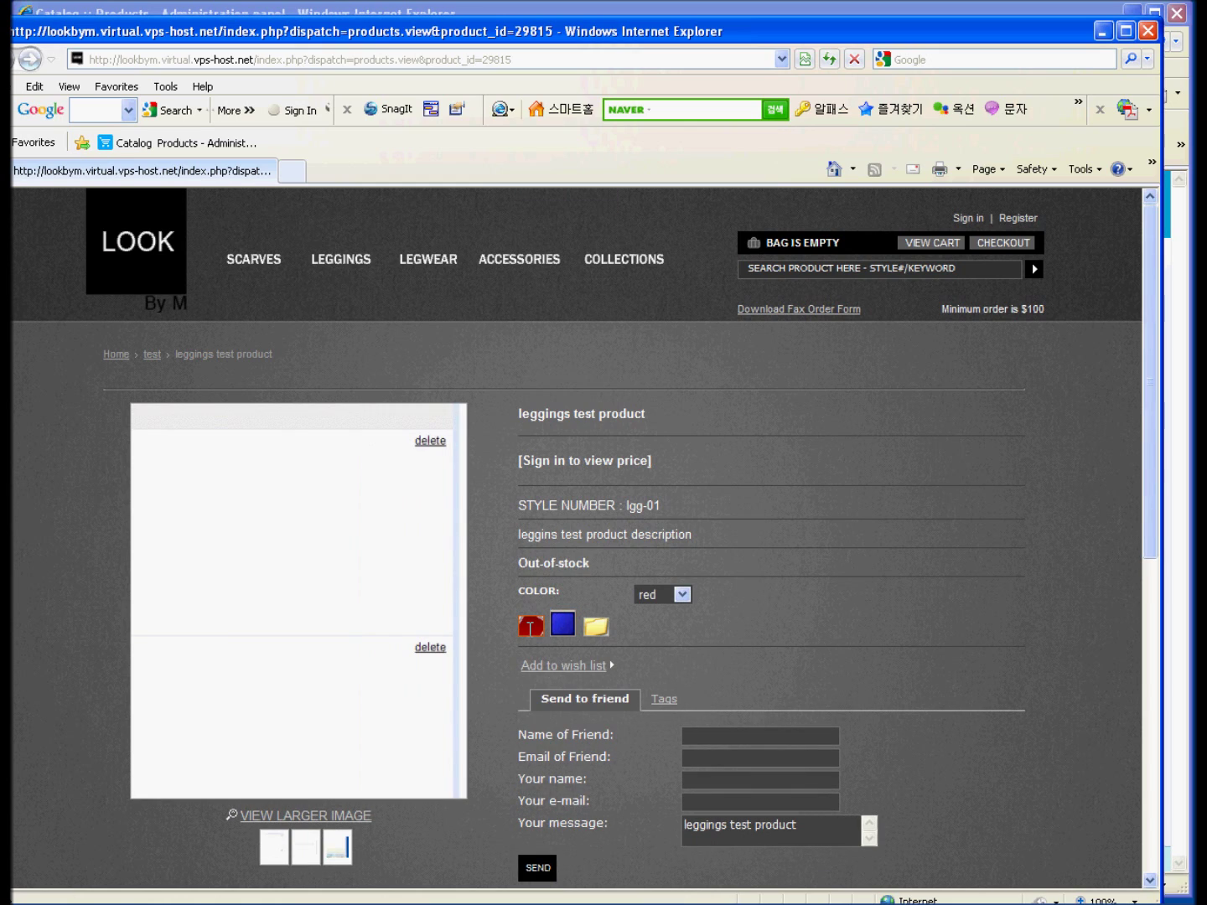
{"action": "left_click", "coordinate": [564, 625]}
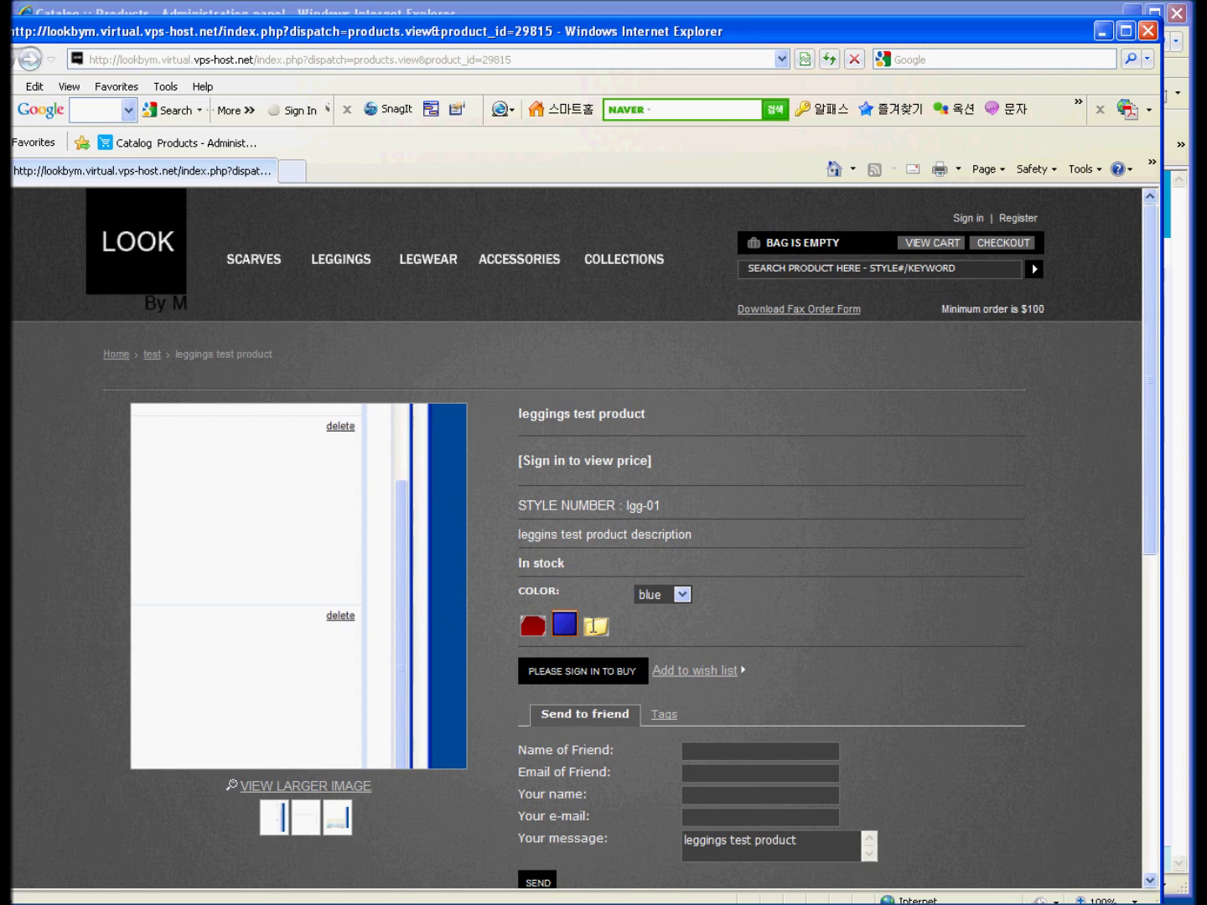
{"action": "left_click", "coordinate": [594, 626]}
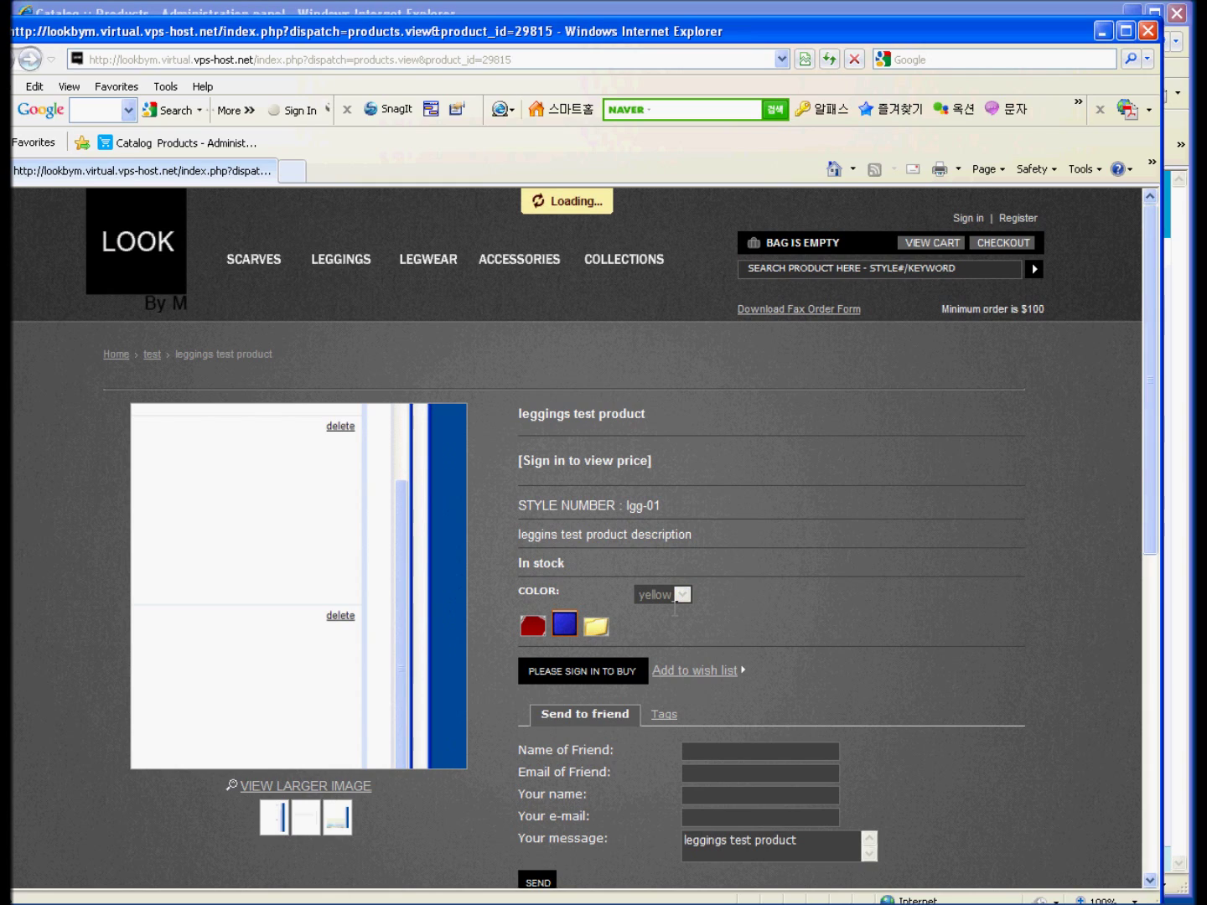